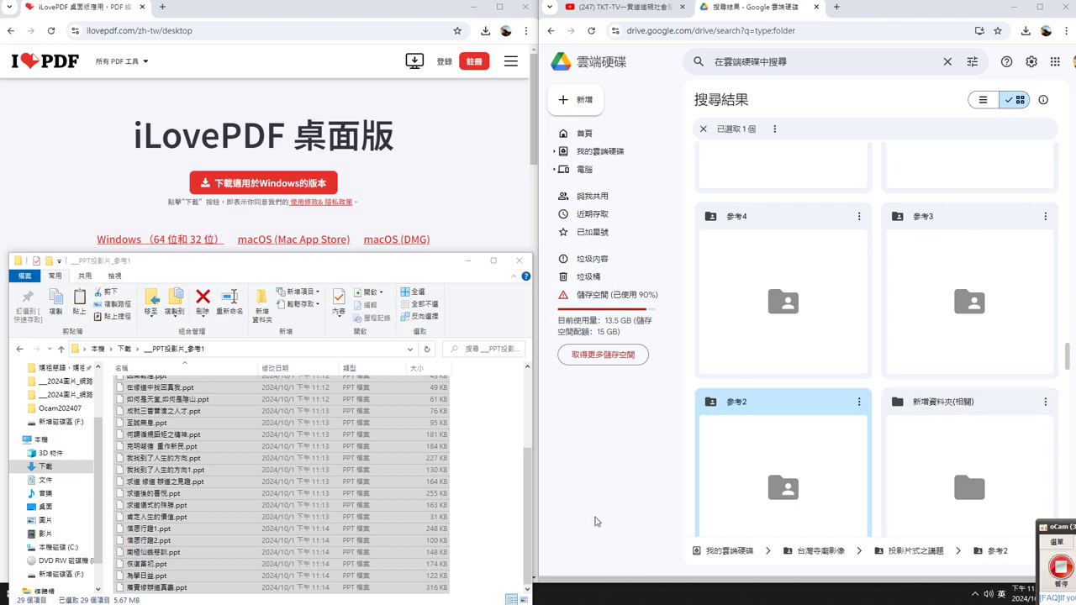
- From 下載, open the 參考2-20241001T152423Z-001 zip and its 參考2 folder of 27 .ppt files
scroll(495, 416, "up", 4)
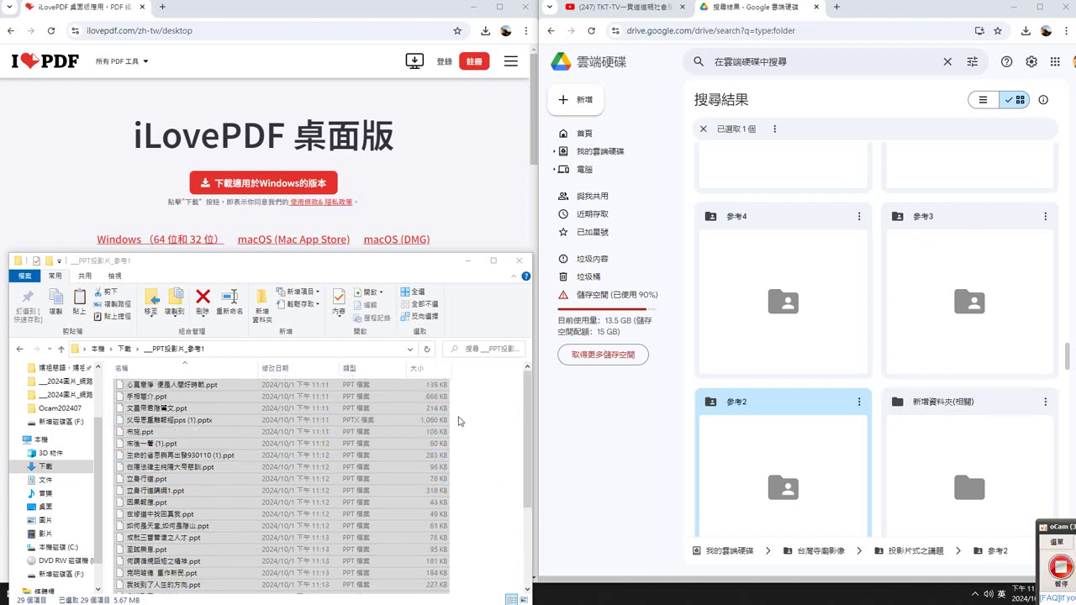
scroll(473, 426, "down", 1)
scroll(531, 465, "down", 1)
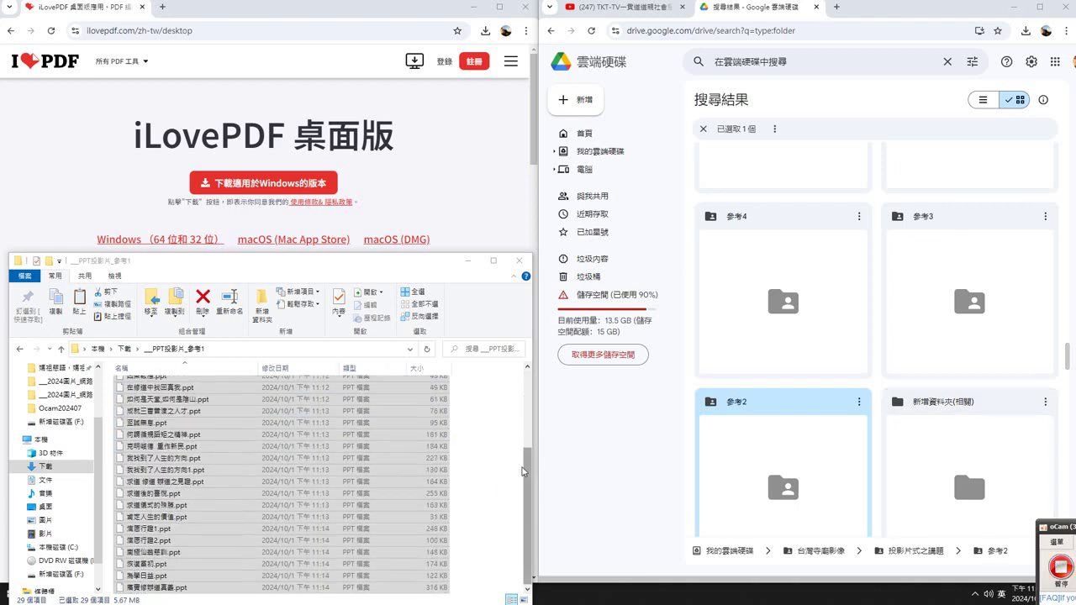
scroll(480, 510, "down", 1)
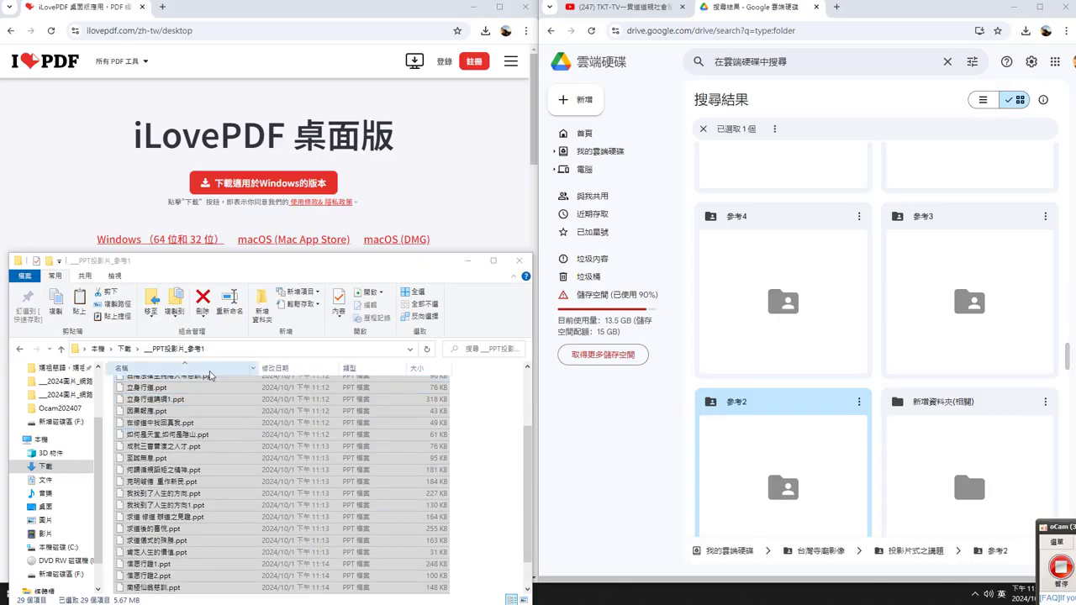
left_click(123, 351)
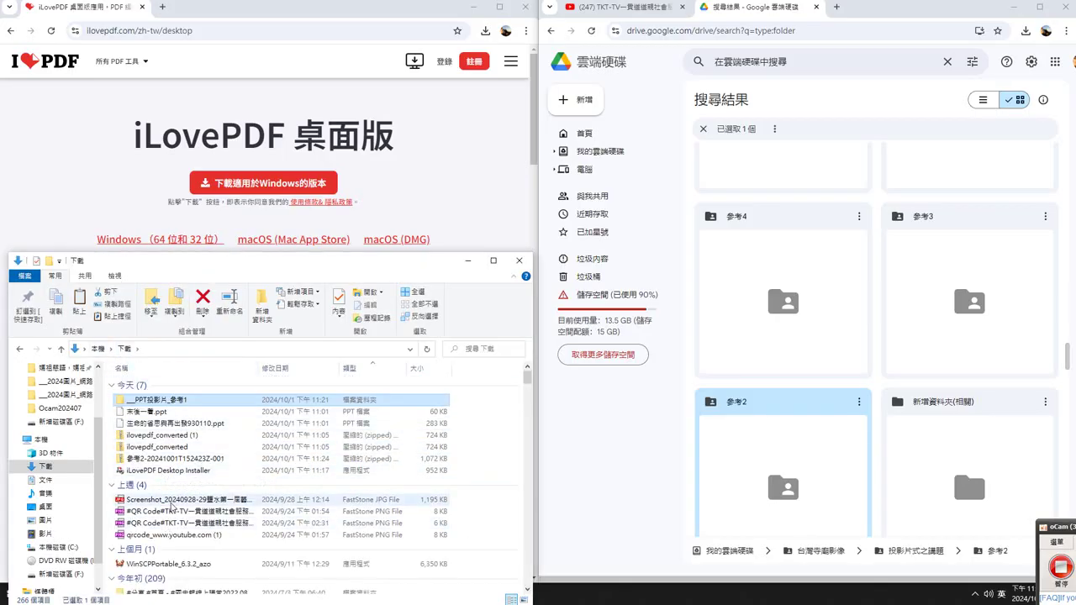
scroll(158, 494, "down", 1)
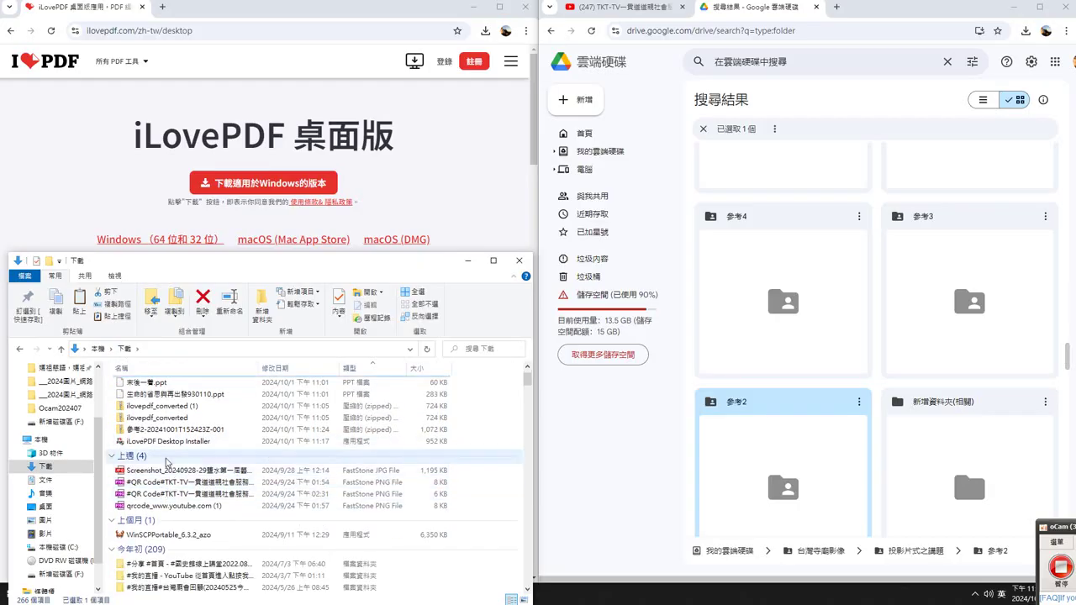
double_click(154, 430)
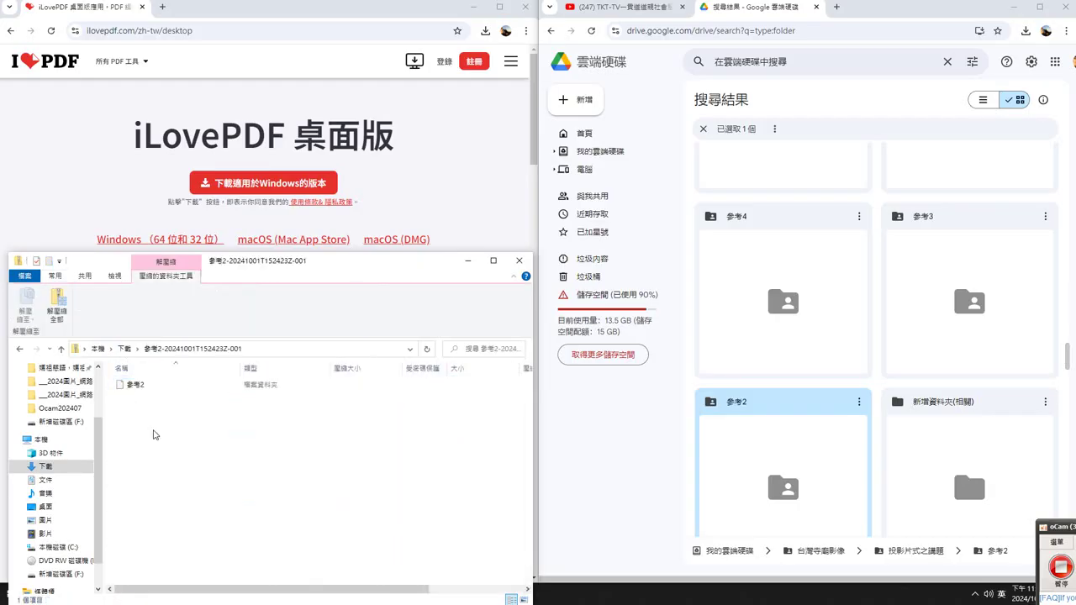
left_click(135, 387)
double_click(135, 387)
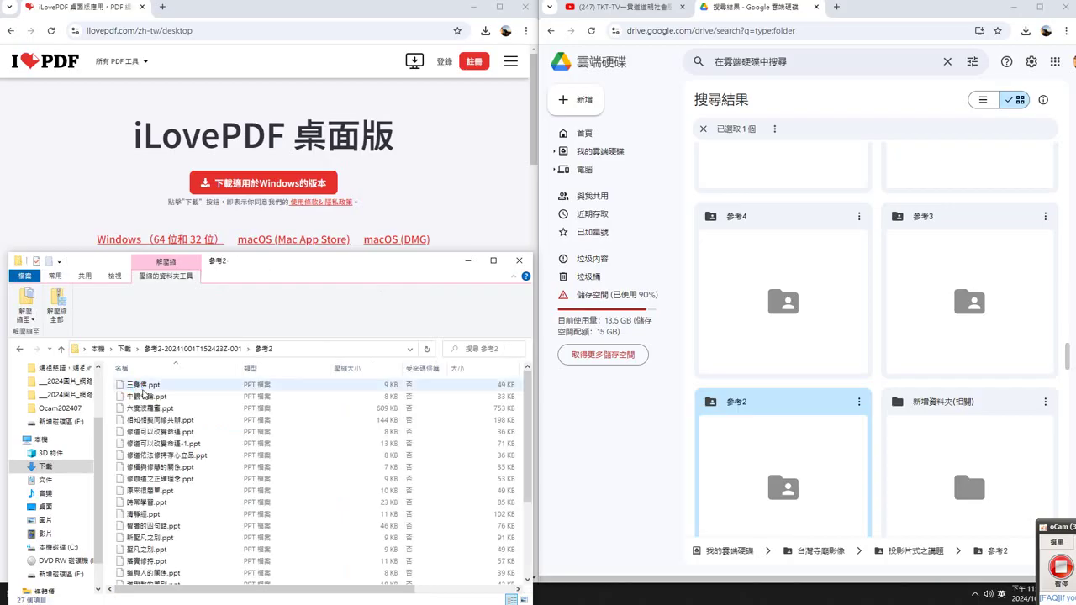
scroll(194, 437, "down", 3)
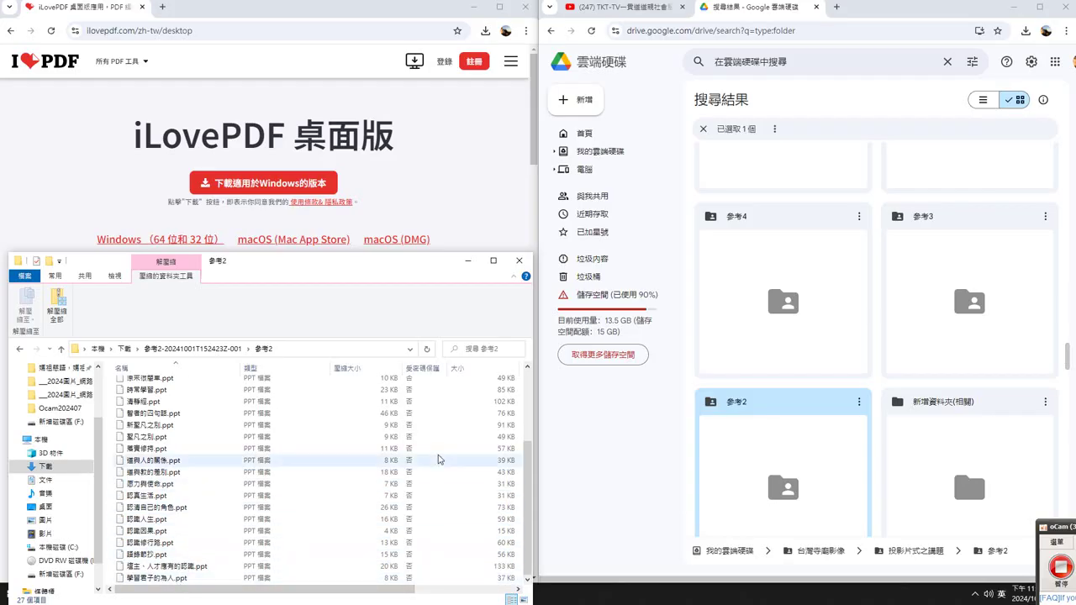
- Download folders 參考3, 參考4, 參考5 and 參考6 using each card's 下載 option
left_click(1045, 217)
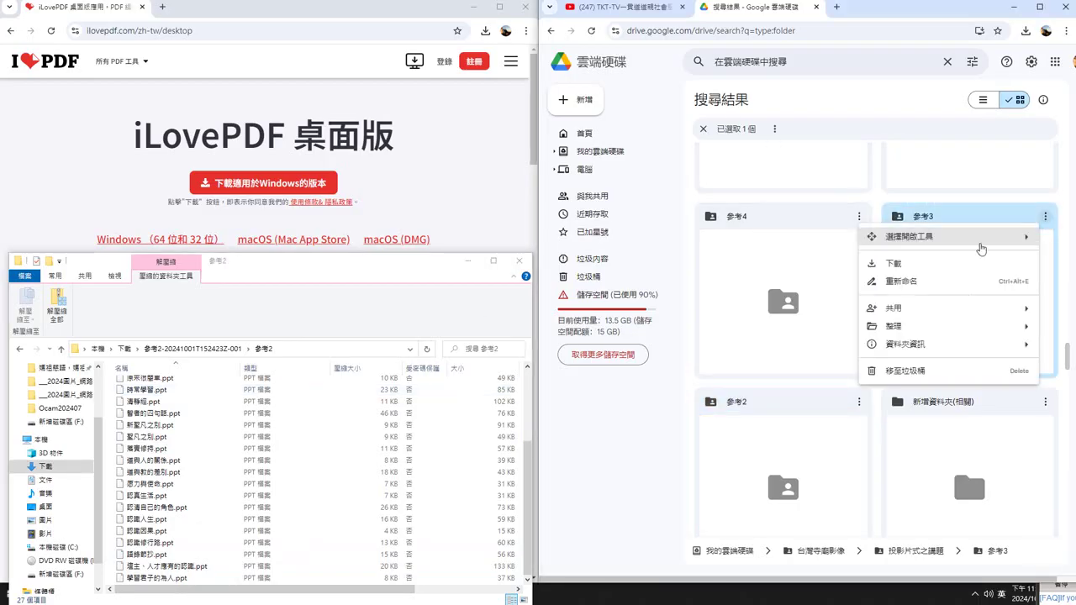
left_click(916, 264)
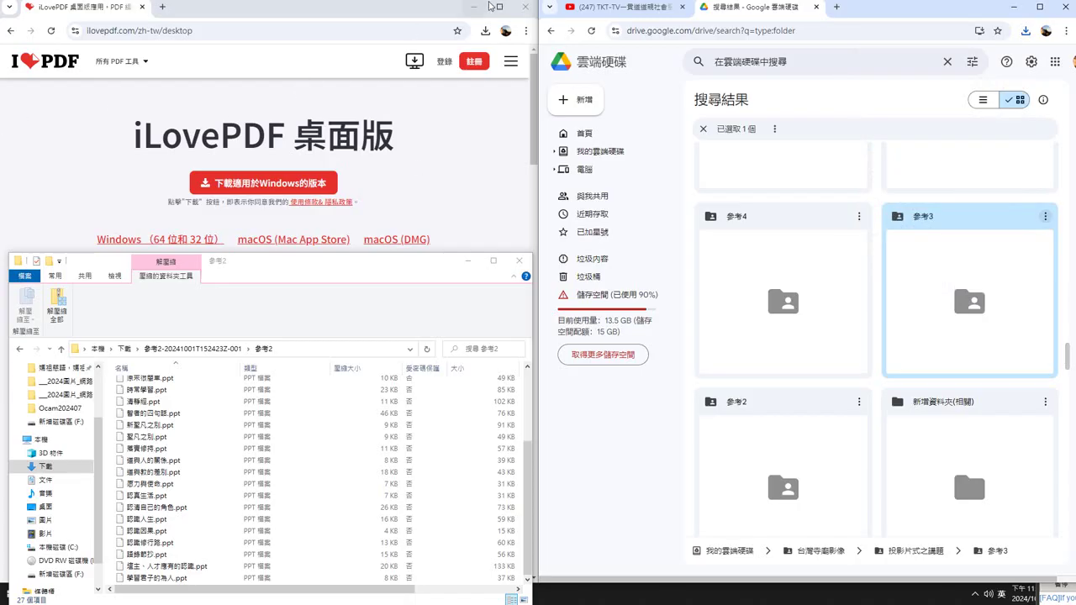
left_click(858, 216)
mouse_move(902, 300)
left_click(896, 266)
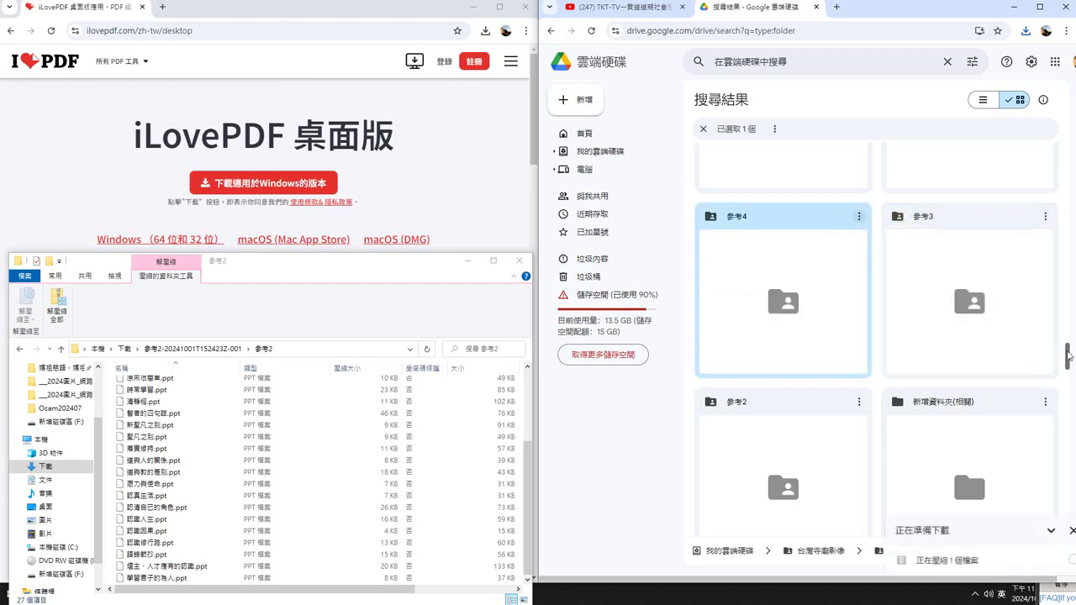
left_click_drag(1069, 356, 1068, 337)
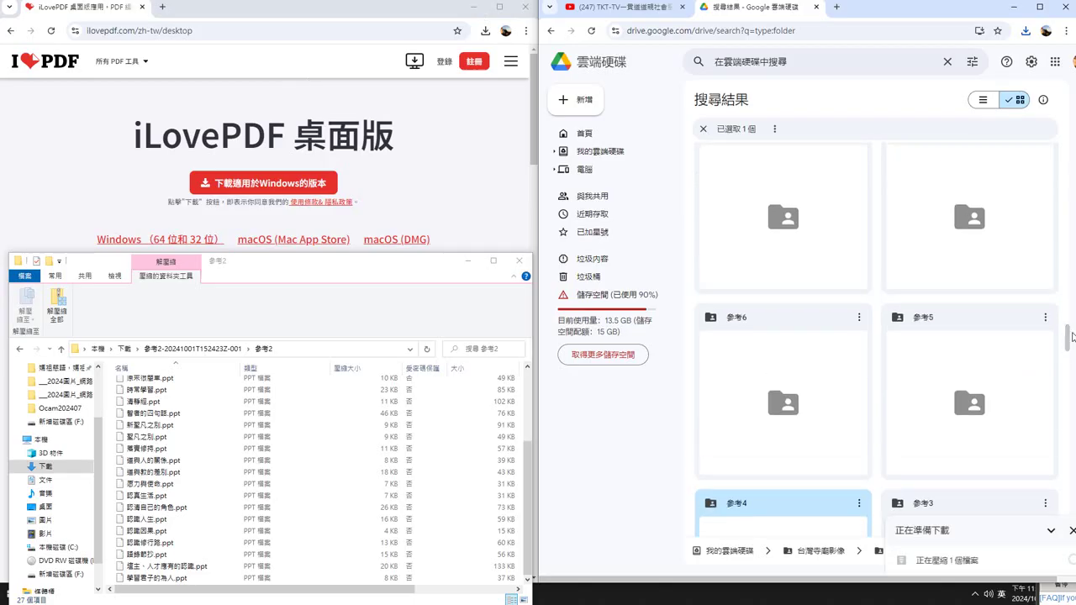
left_click(1046, 320)
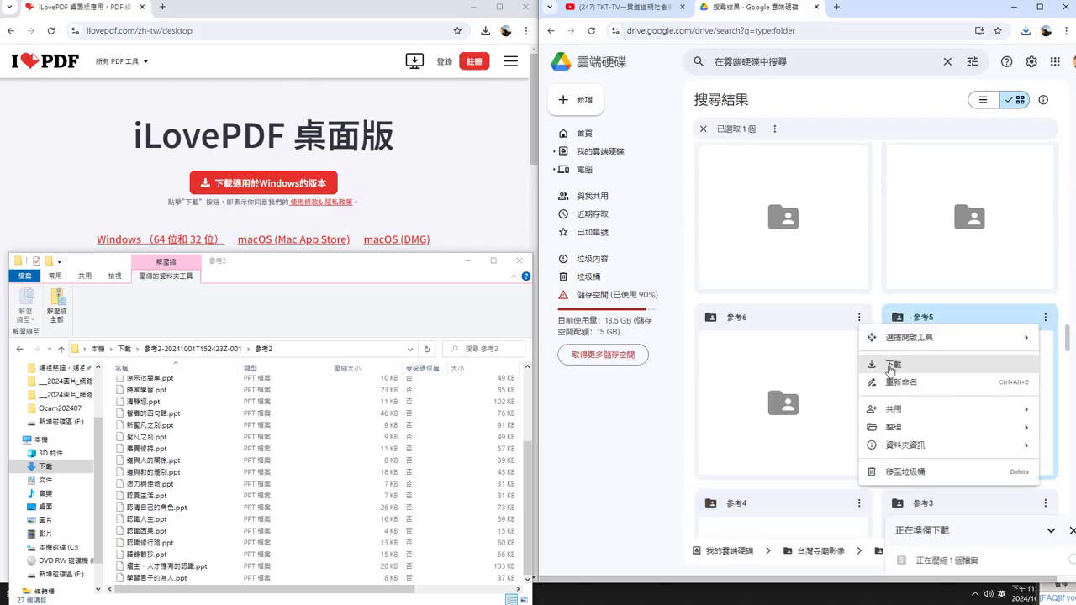
left_click(894, 368)
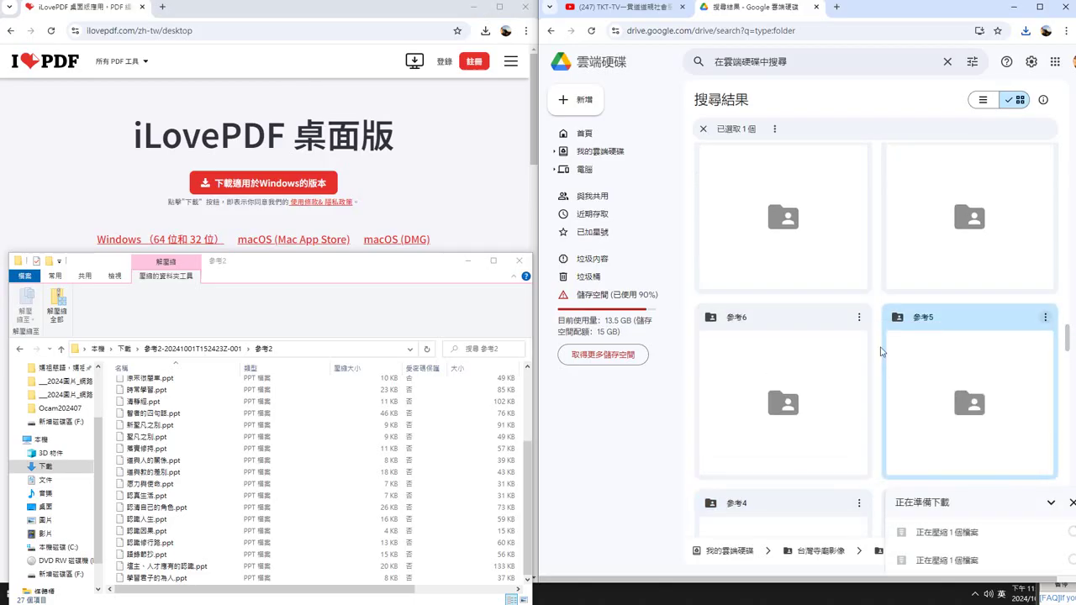
left_click(858, 317)
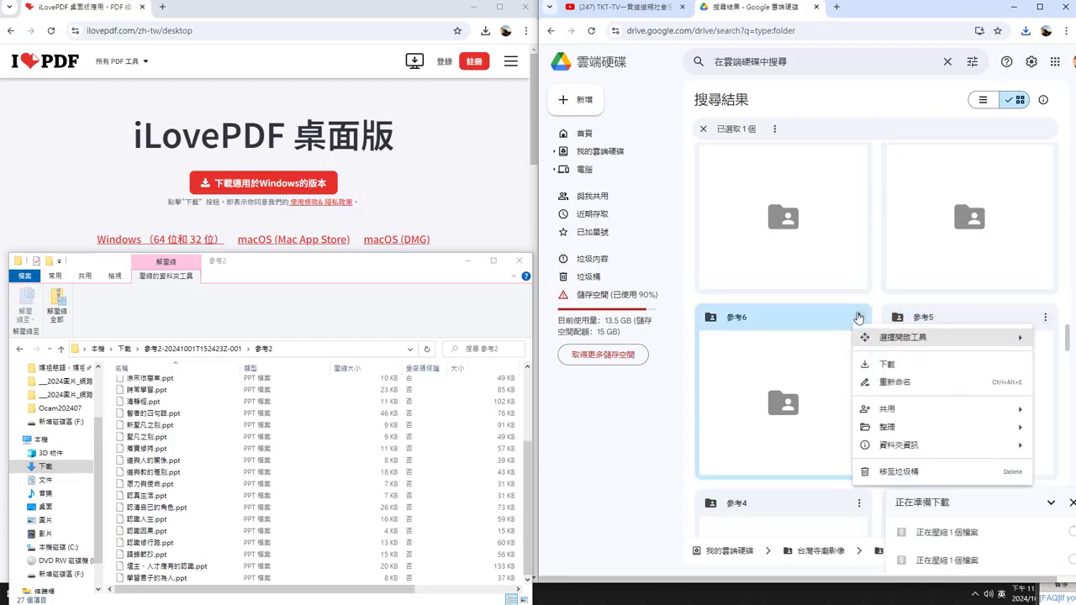
left_click(891, 369)
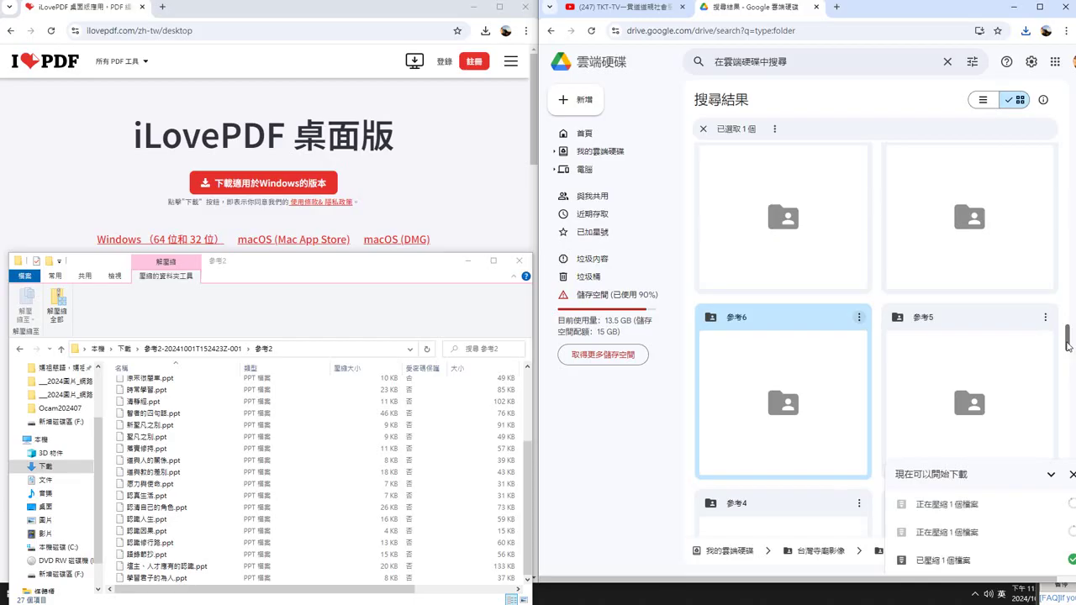
scroll(1067, 345, "up", 2)
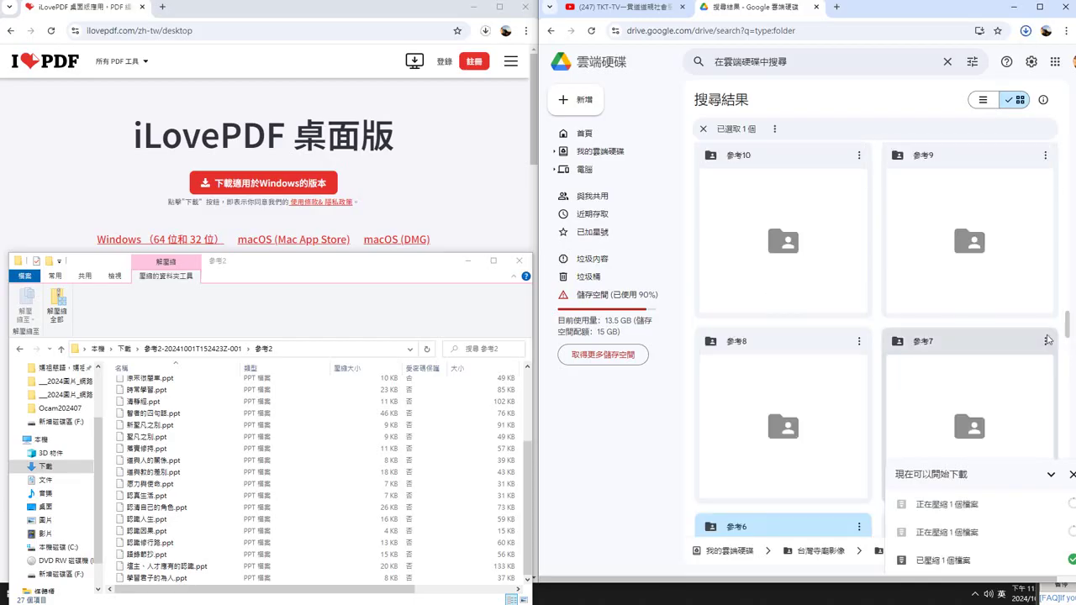
- Download the 參考7, 參考8, 參考9 and 參考10 folders as zip archives
left_click(1047, 340)
left_click(893, 385)
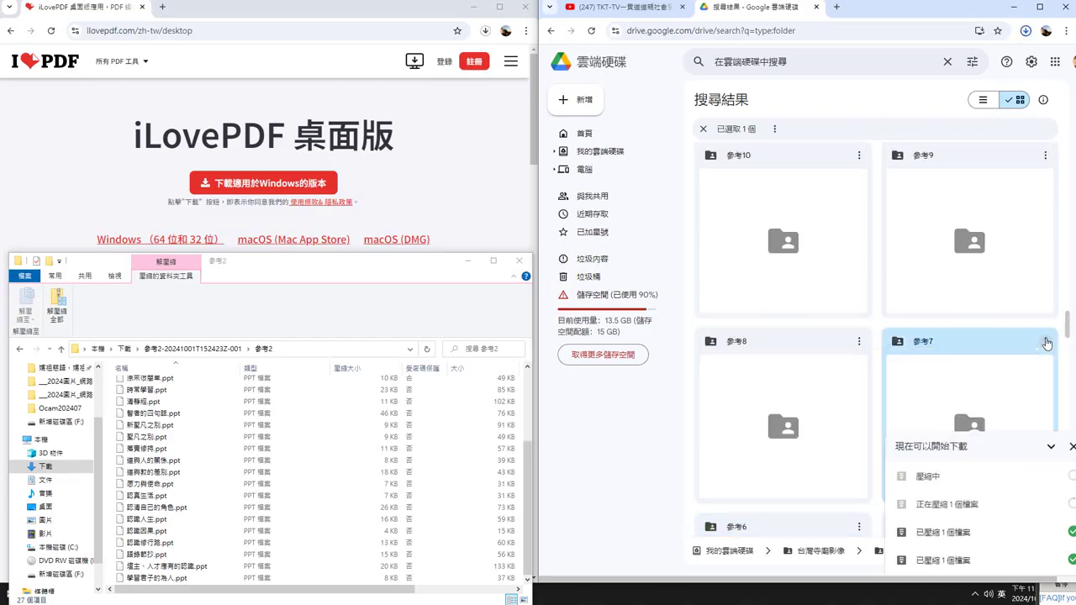
left_click(858, 343)
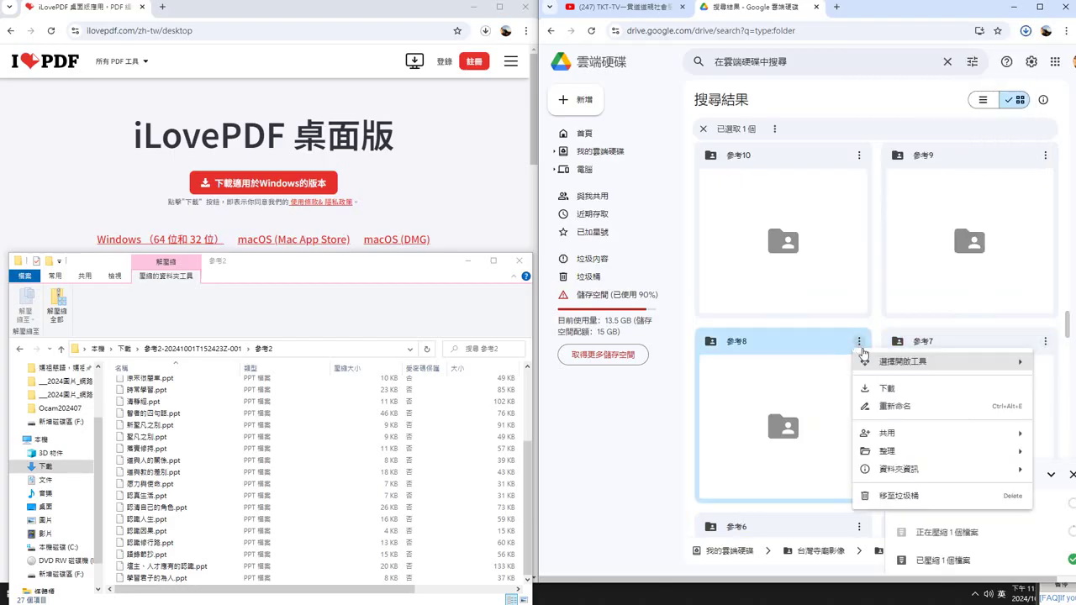
left_click(870, 389)
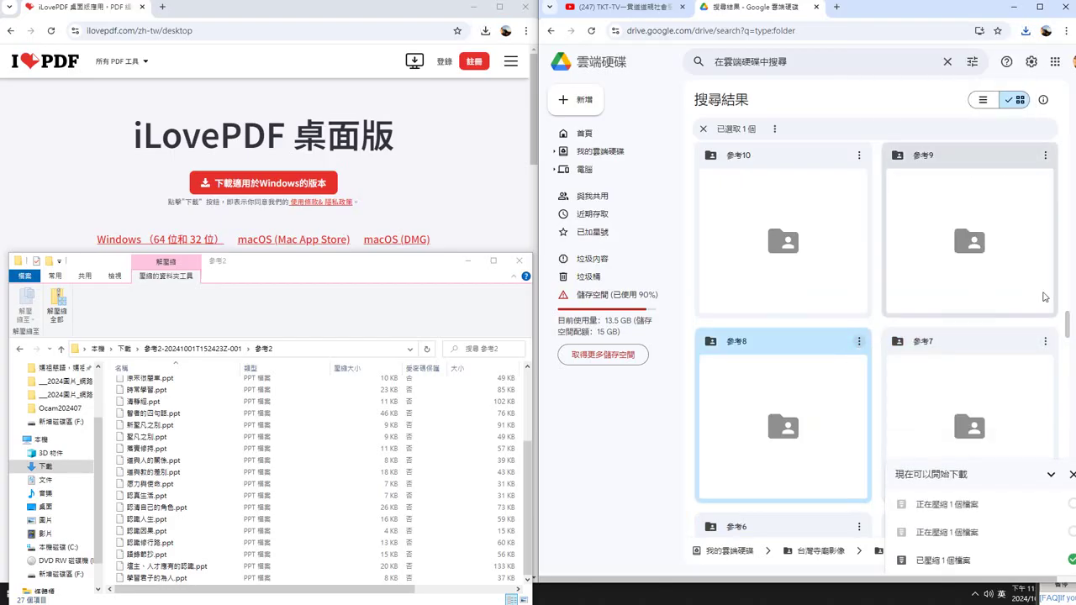
scroll(1069, 319, "up", 2)
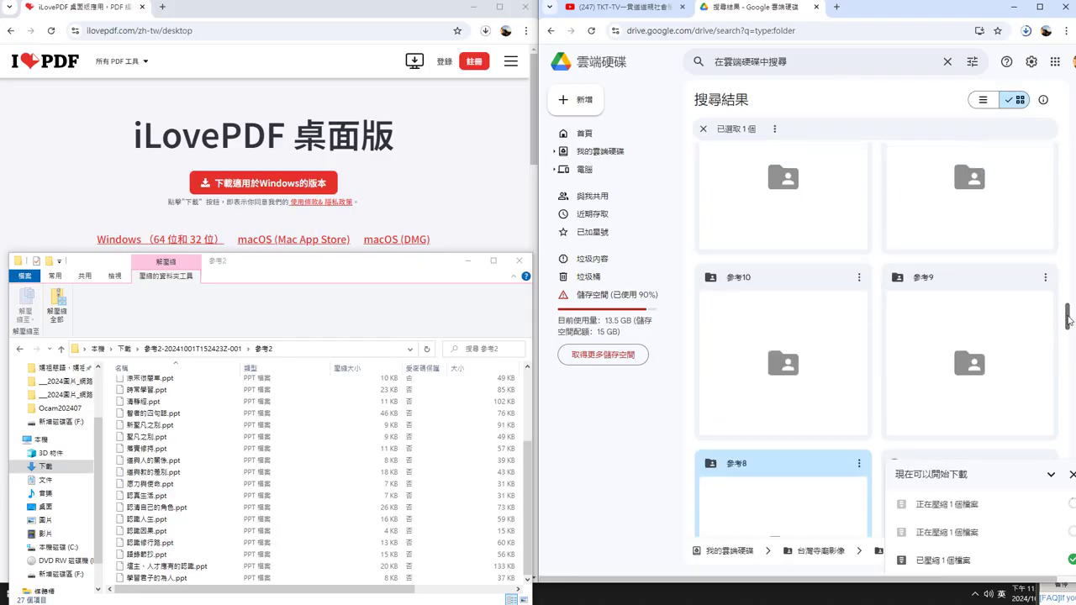
right_click(1034, 279)
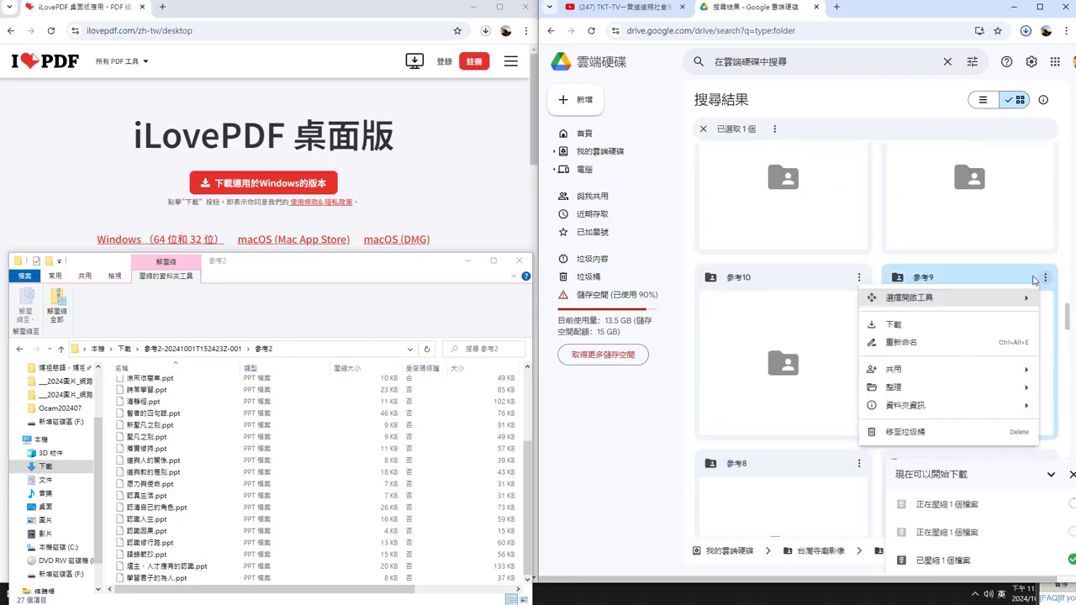
left_click(851, 289)
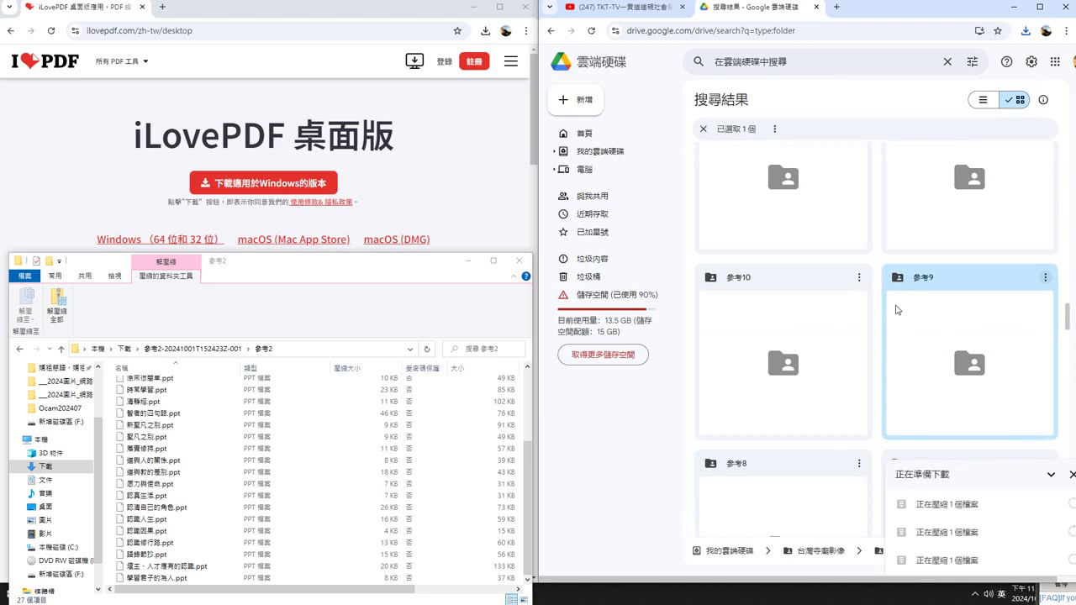
left_click(858, 279)
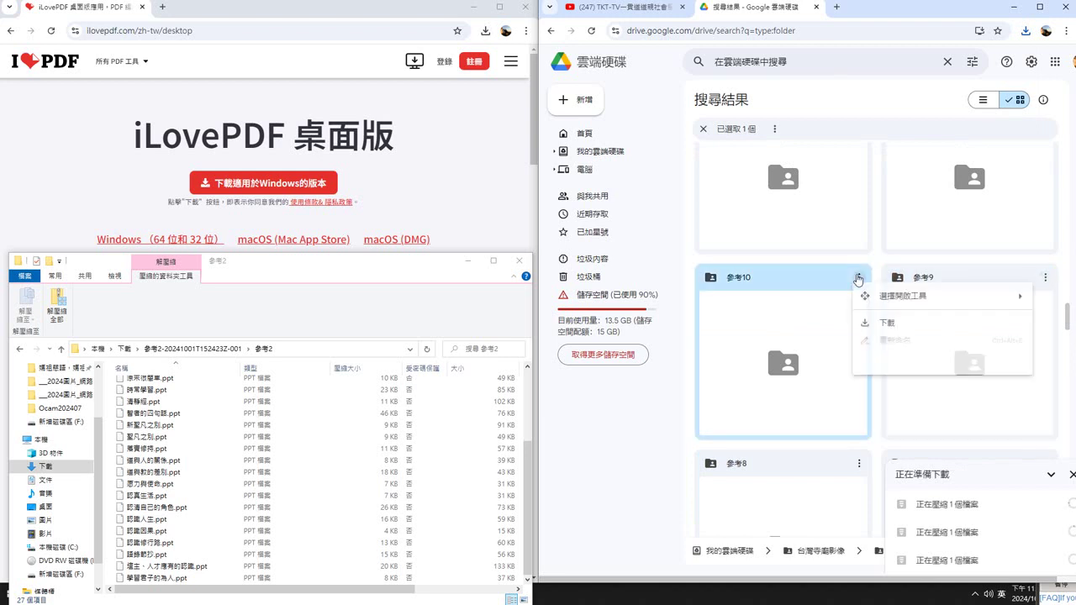
left_click(879, 325)
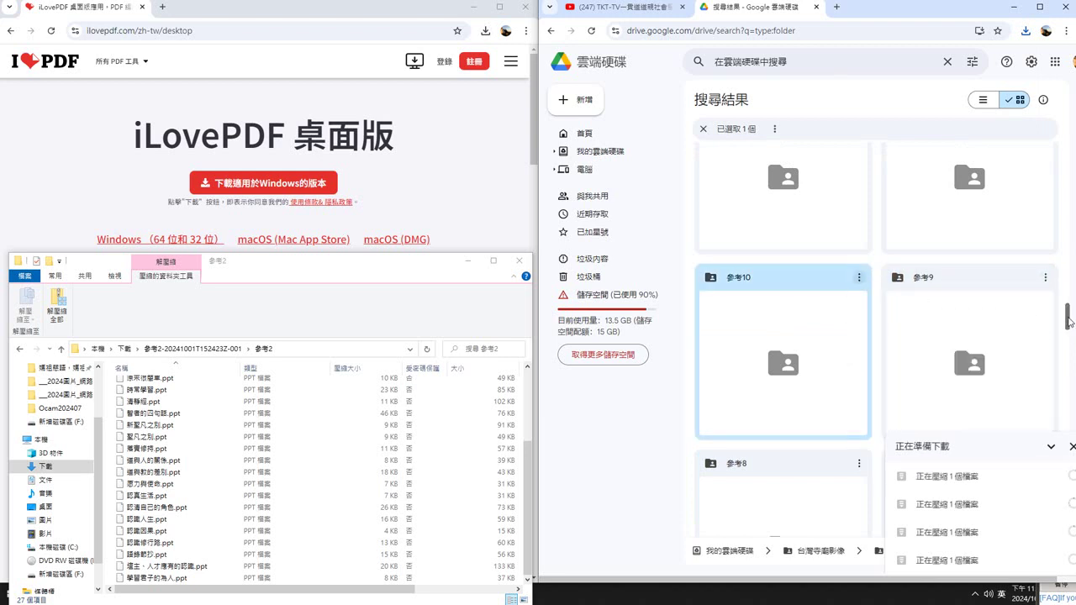
- Download the 參考11 and 參考12 folders as zip archives
left_click_drag(1069, 322, 1069, 308)
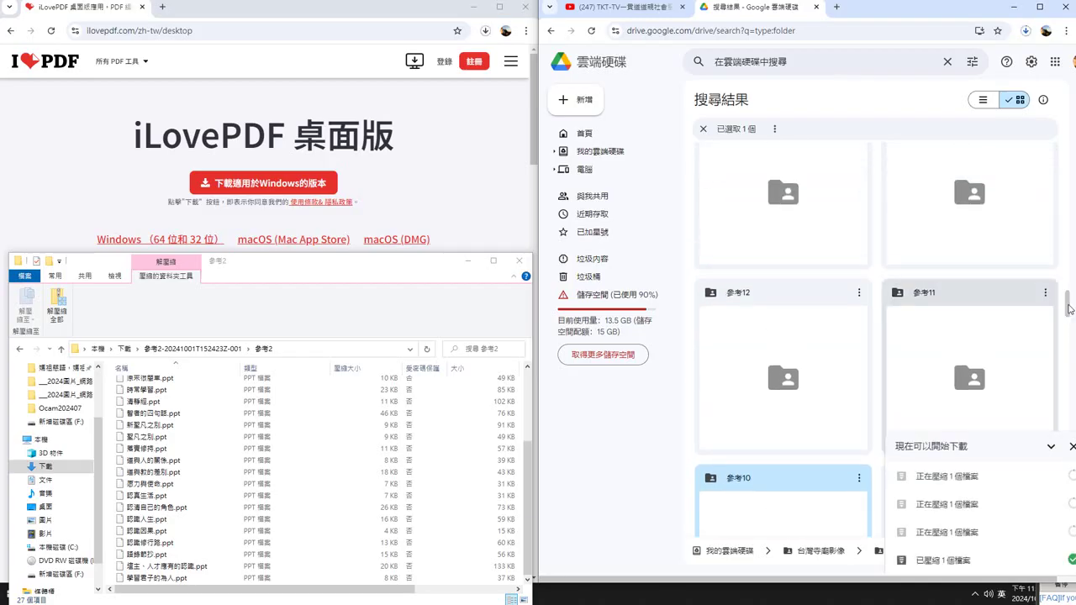
left_click(1045, 294)
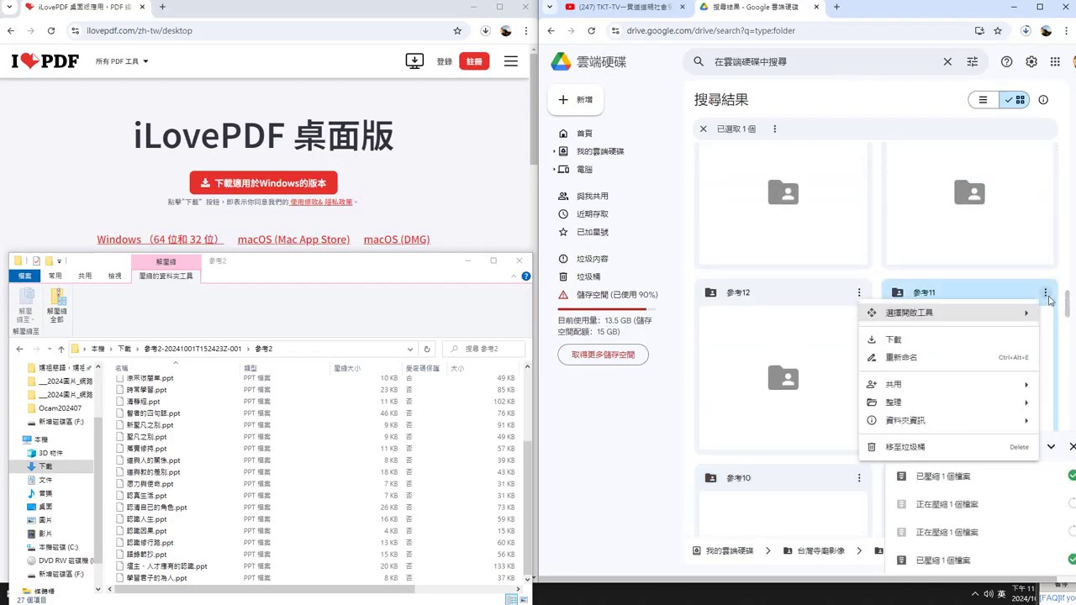
left_click(906, 340)
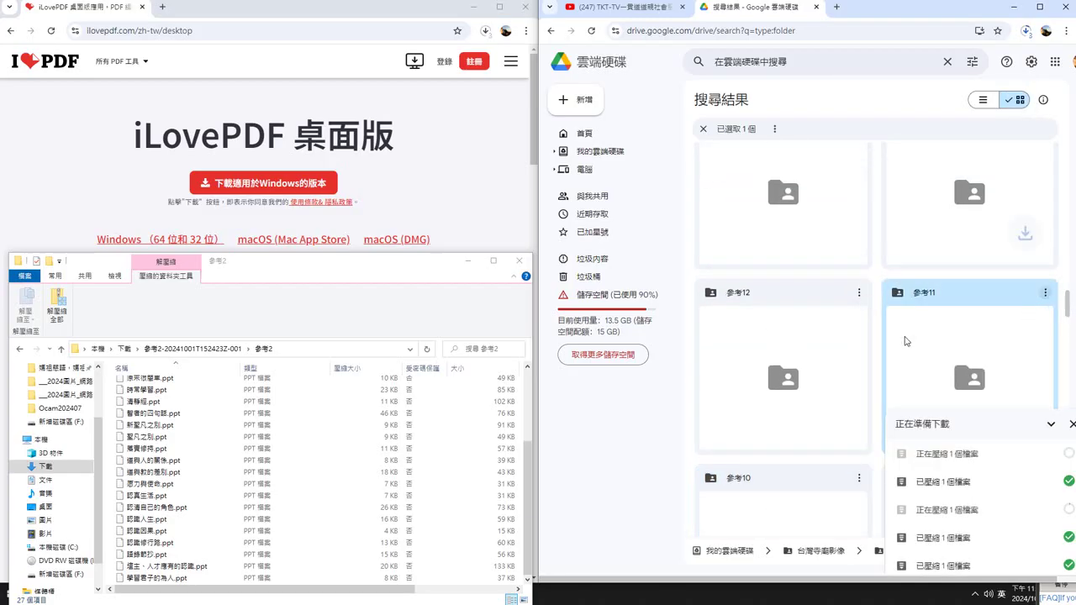
left_click(859, 294)
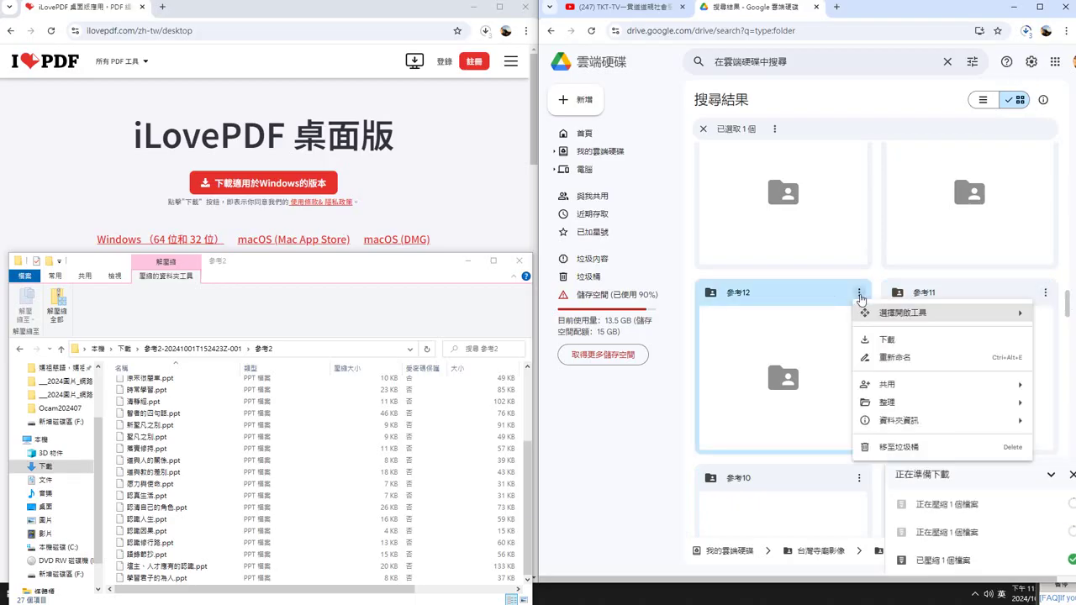
left_click(881, 341)
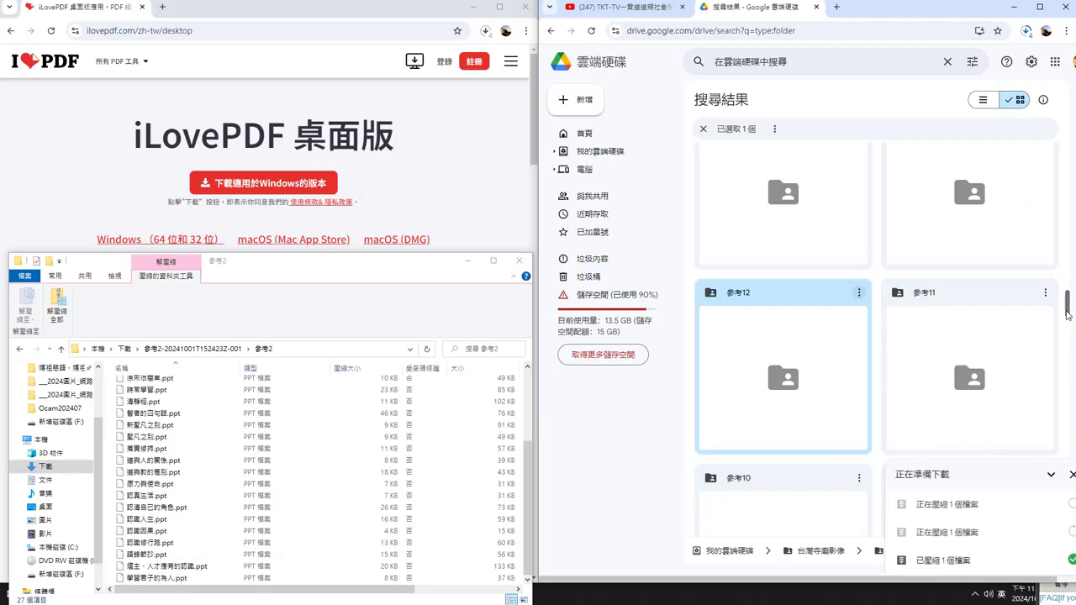
- Download the 參考13, 參考14, 參考15 and 參考16 folders as zips
scroll(1067, 313, "up", 2)
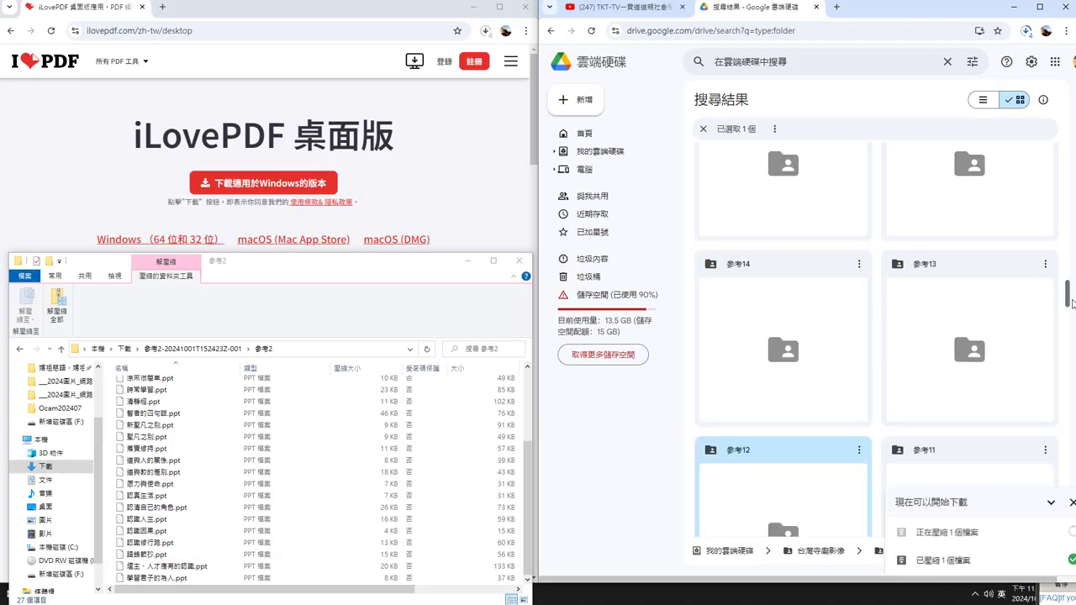
left_click(1040, 270)
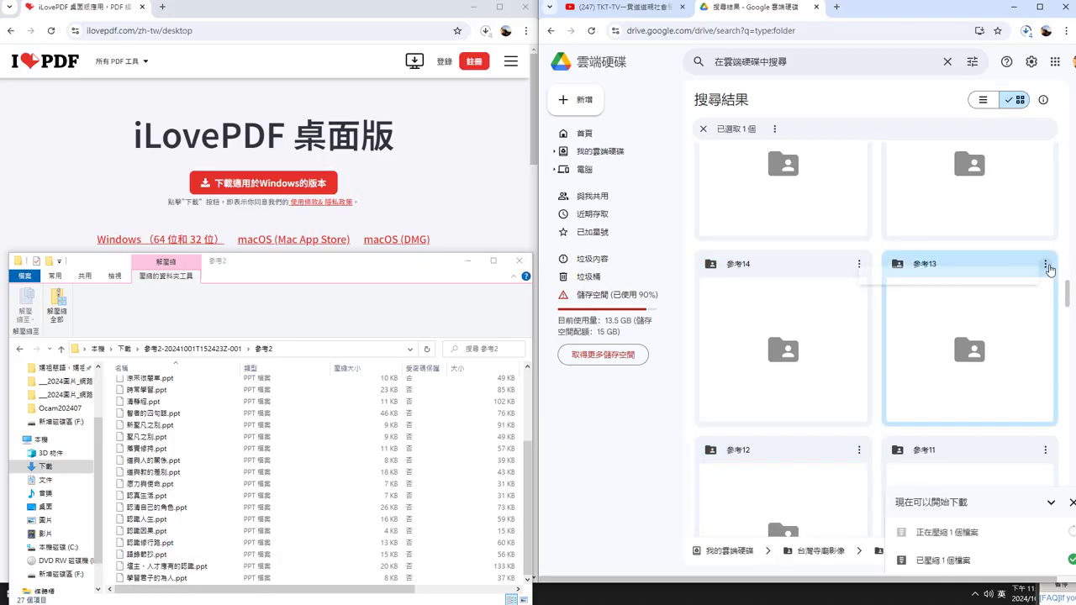
left_click(1046, 267)
left_click(925, 312)
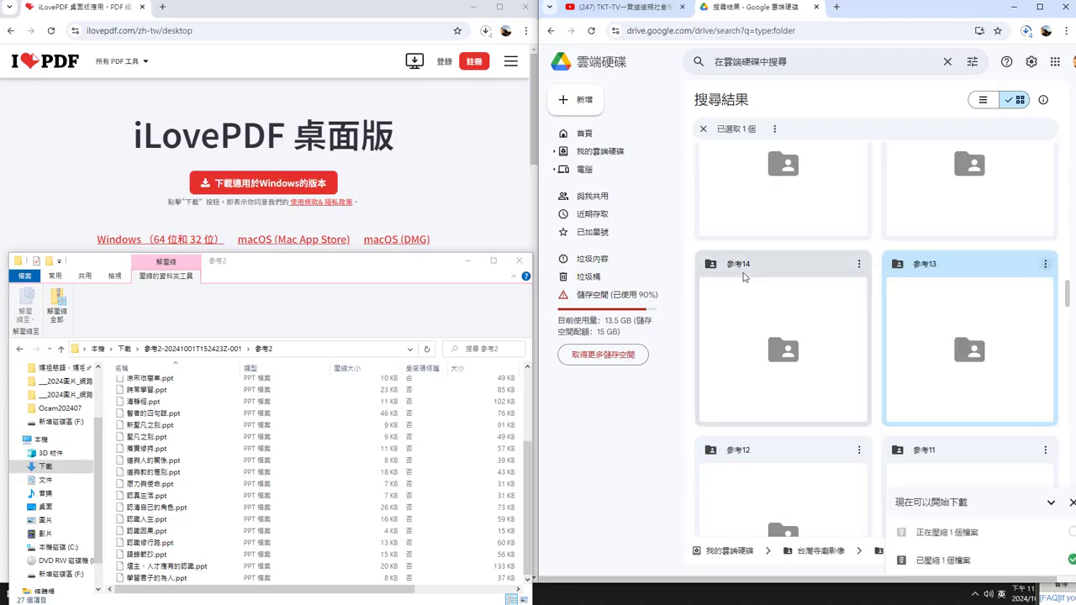
left_click(859, 265)
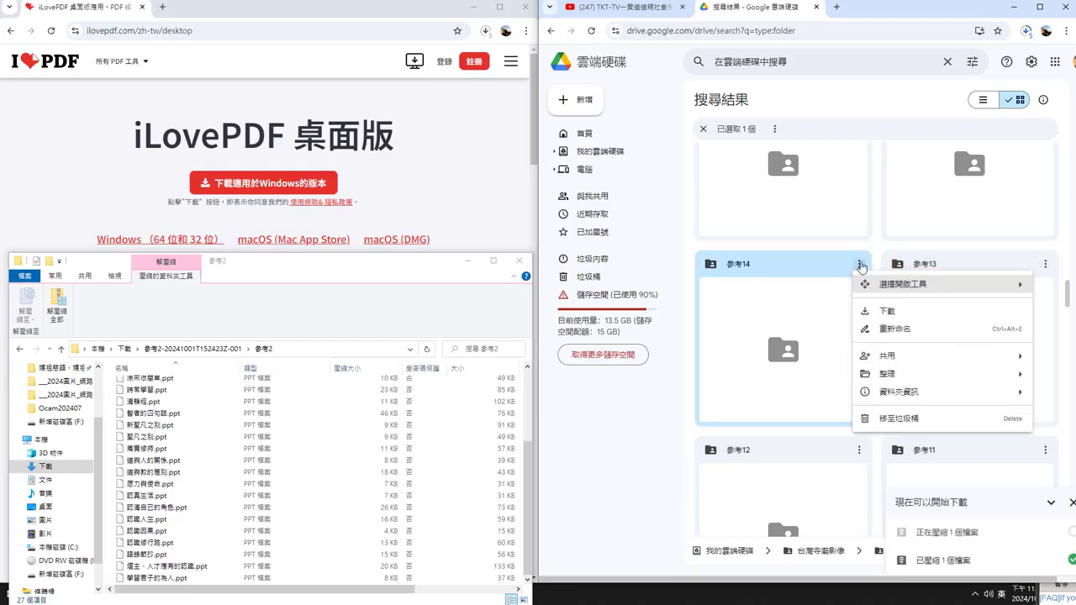
left_click(888, 313)
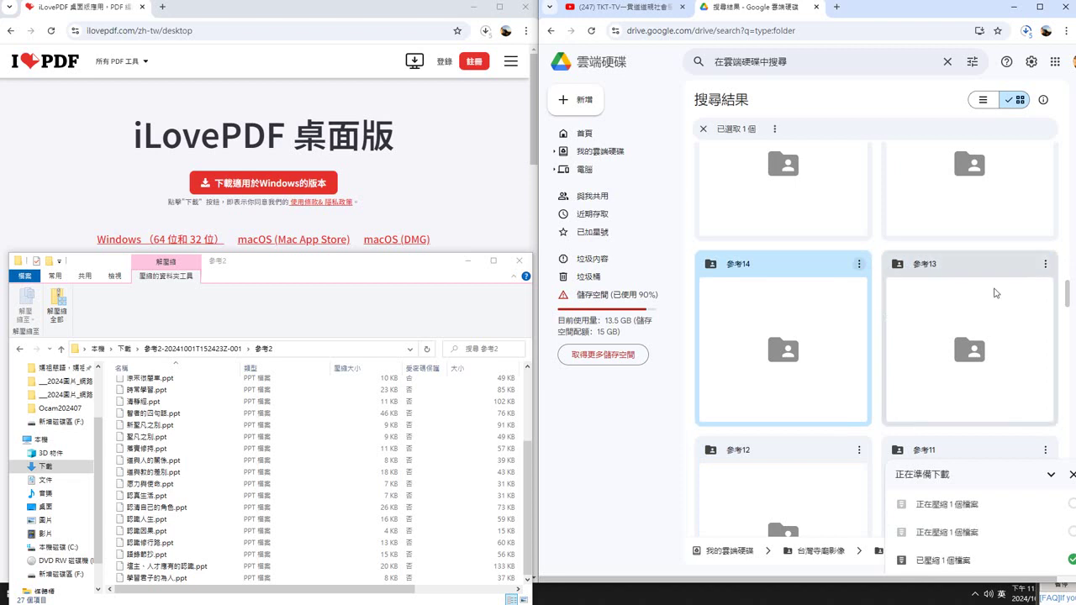
scroll(1068, 298, "up", 2)
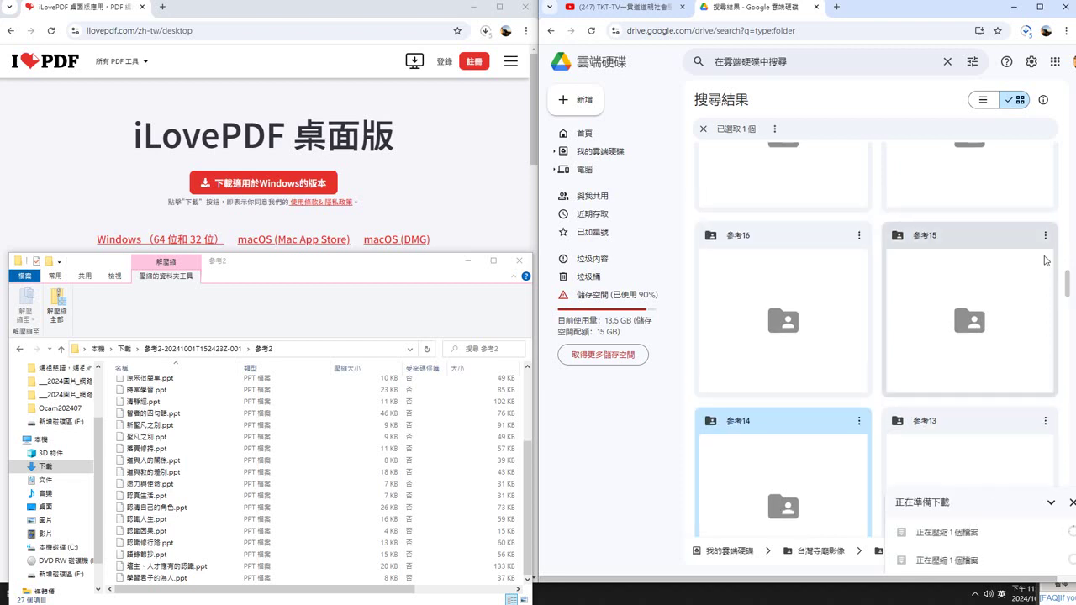
left_click(1045, 235)
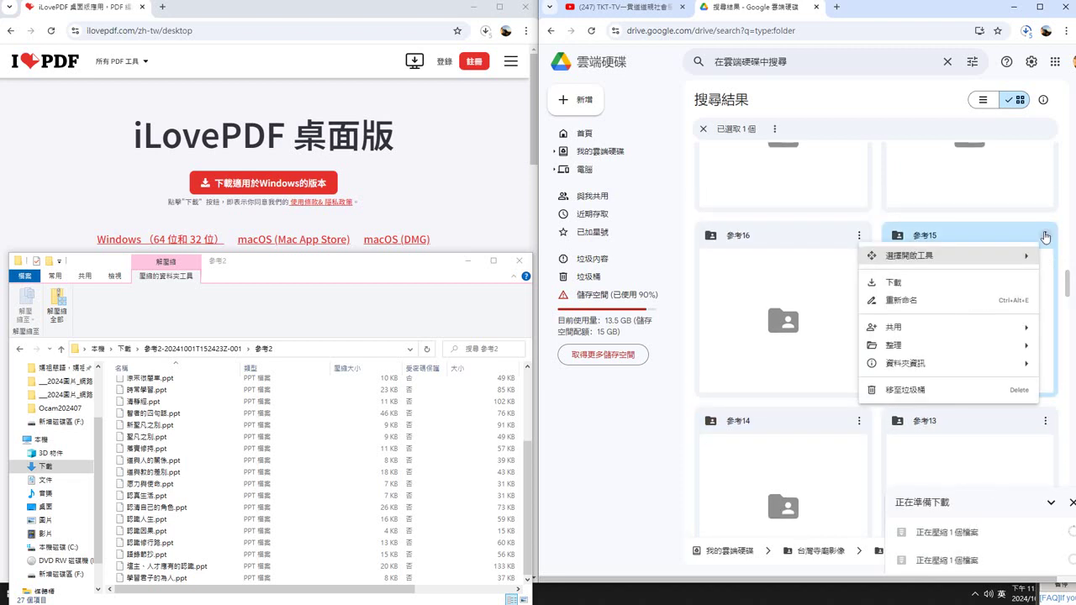
left_click(900, 283)
left_click(859, 235)
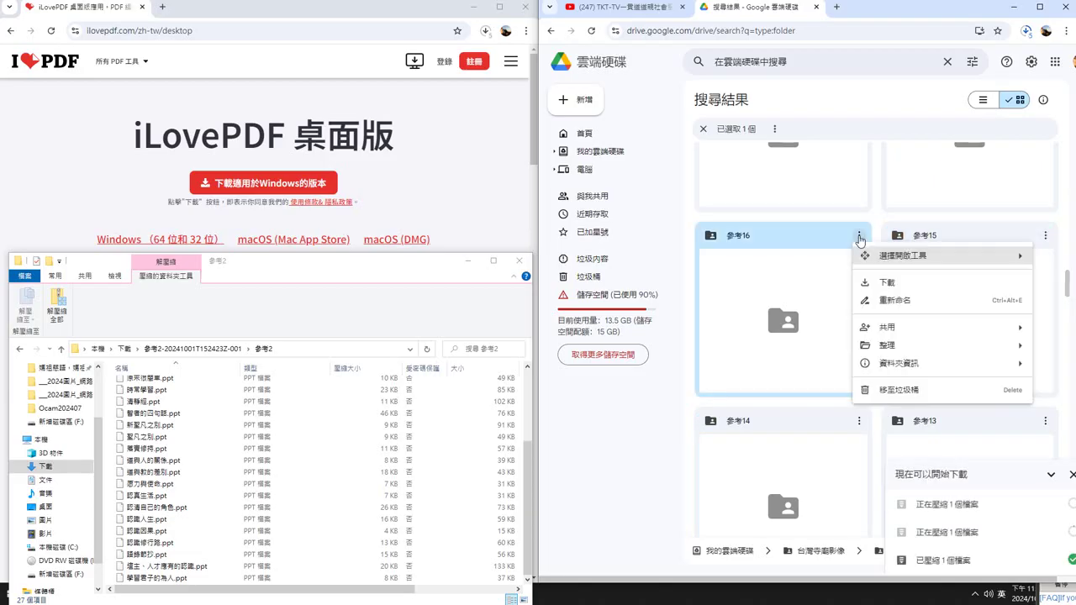
left_click(887, 282)
- Download the 參考17 and 參考19 folders as zips
scroll(881, 285, "up", 2)
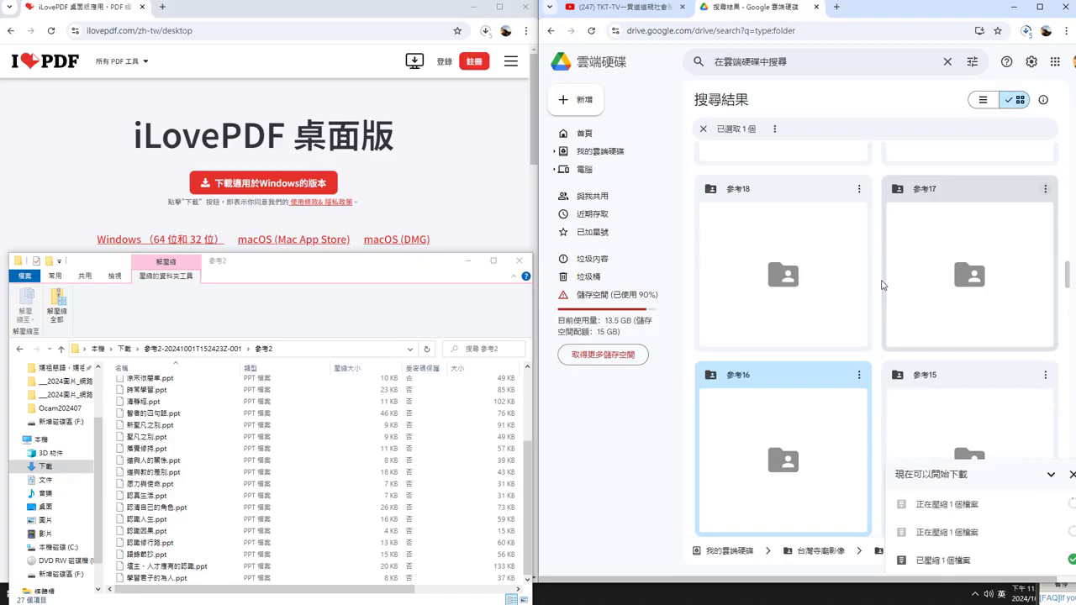
left_click(1045, 189)
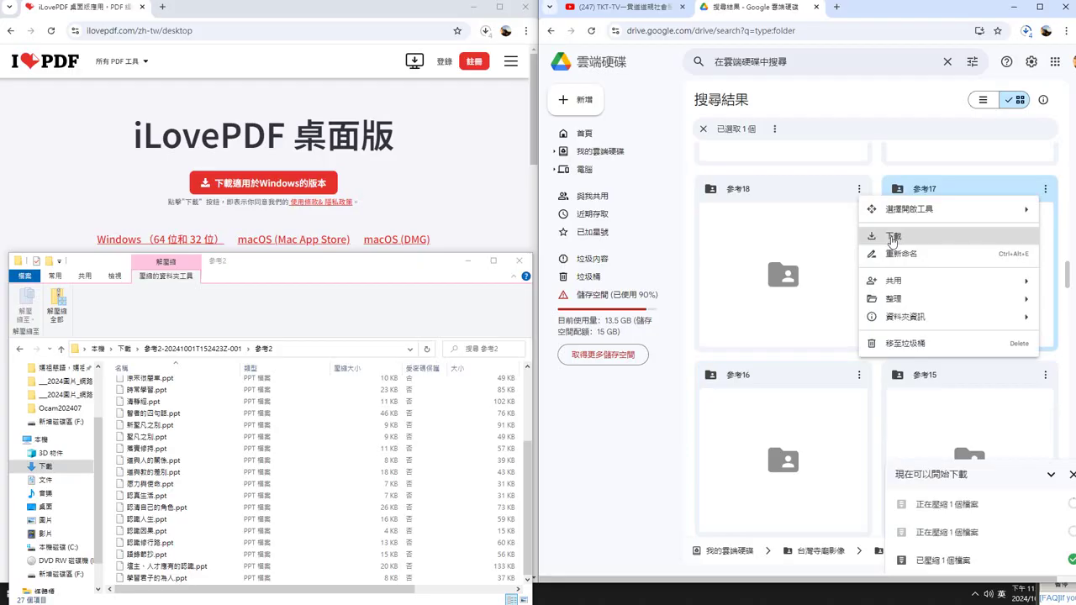
left_click(893, 238)
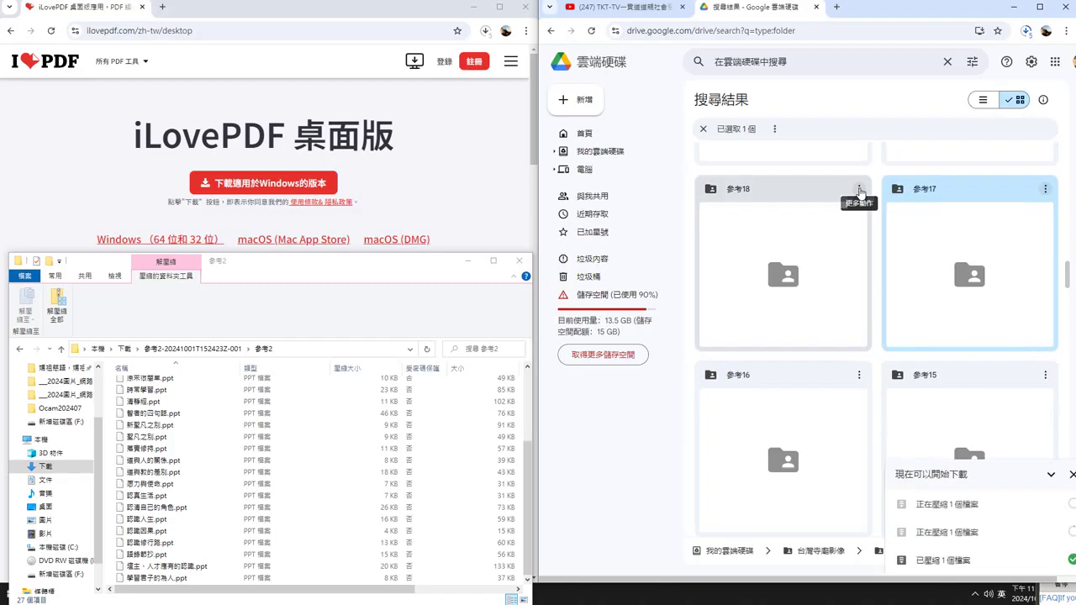
left_click(854, 193)
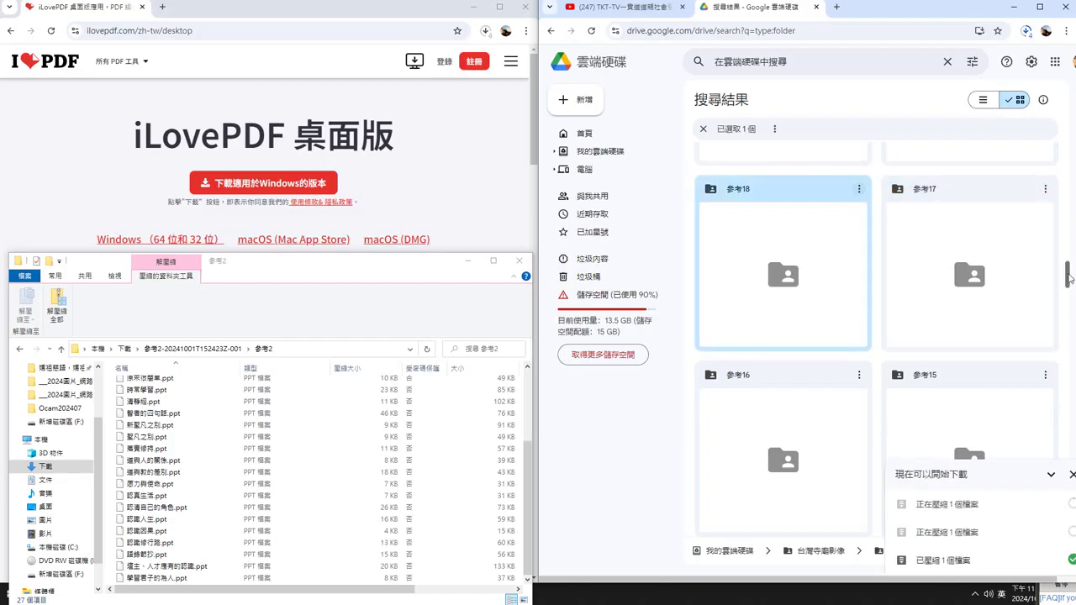
scroll(1069, 278, "up", 3)
left_click(1039, 220)
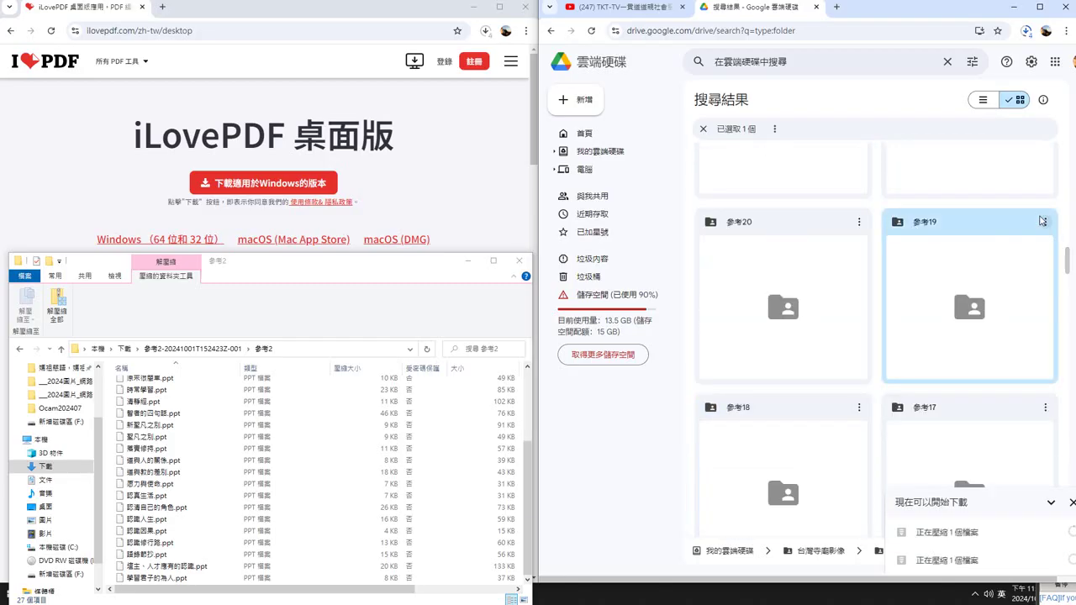
left_click(1043, 221)
left_click(906, 274)
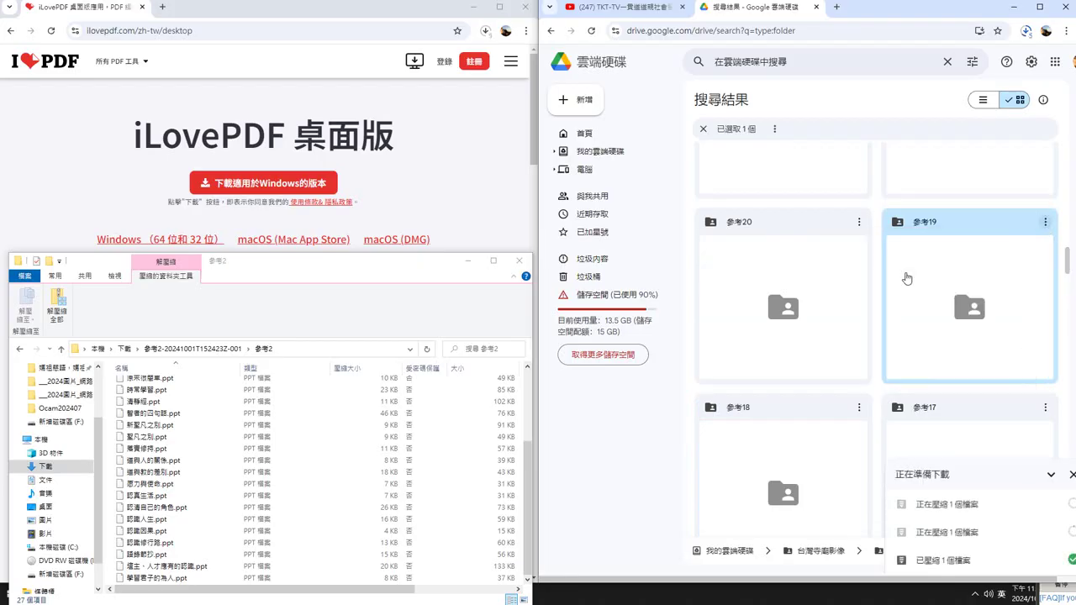
- Download the 參考22 folder and show the browser's recent downloads list
left_click(865, 230)
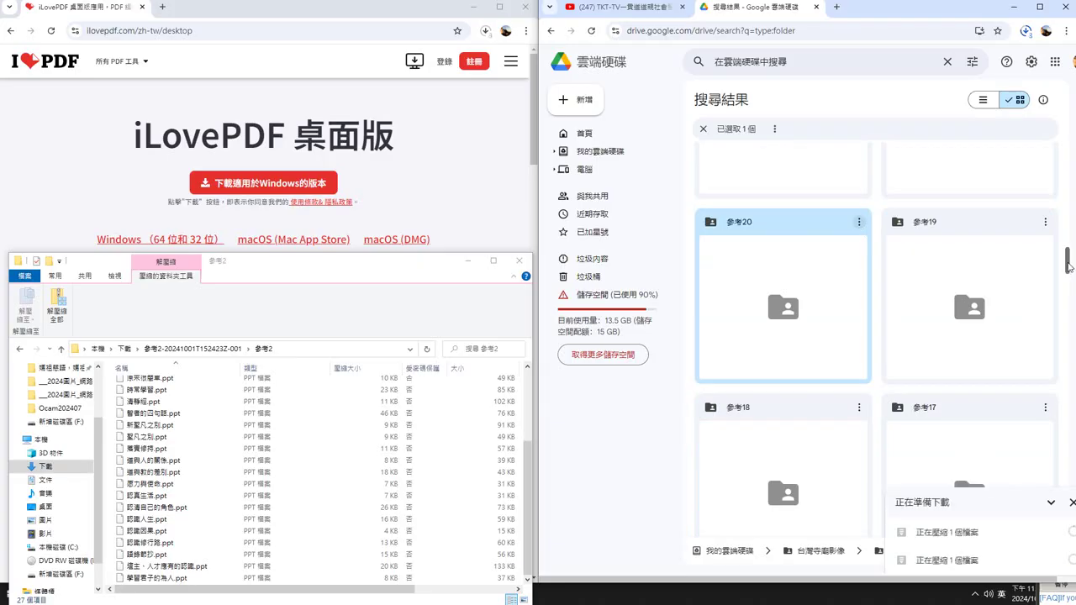
left_click_drag(1069, 268, 1068, 255)
left_click(1048, 234)
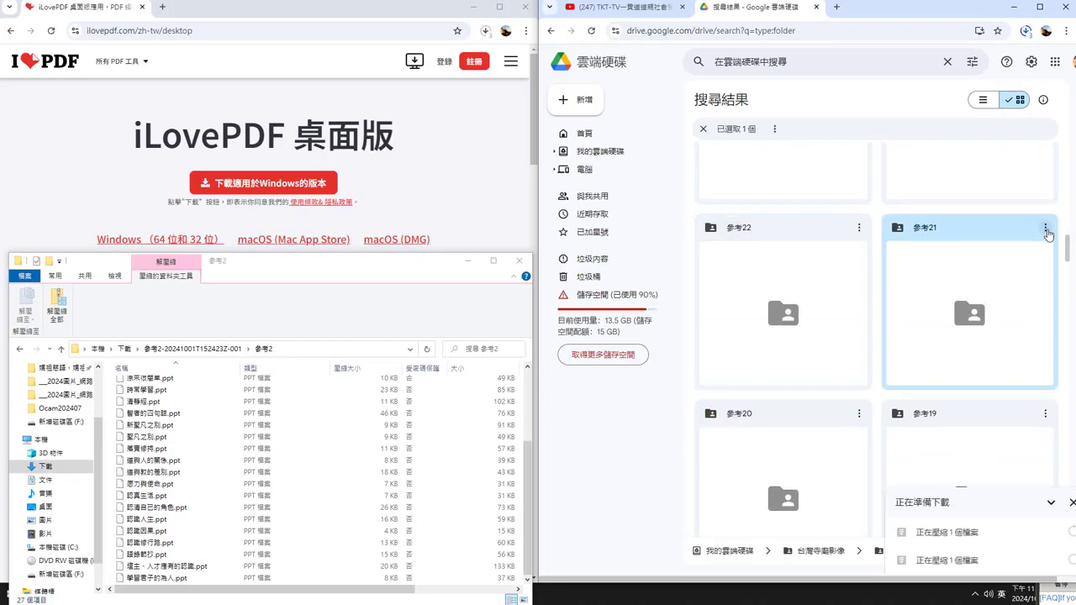
left_click(858, 228)
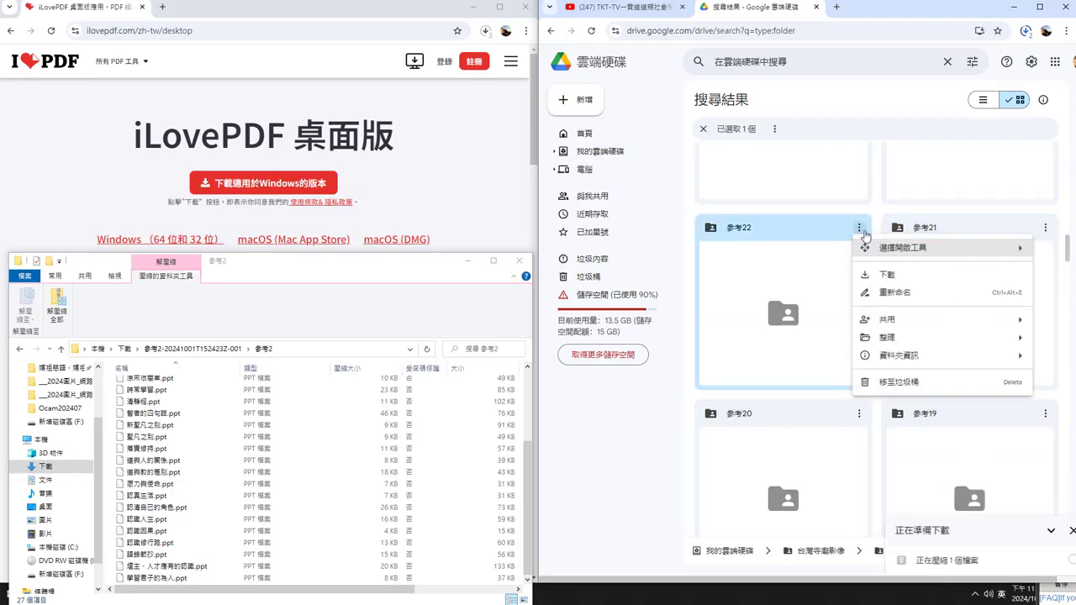
left_click(887, 275)
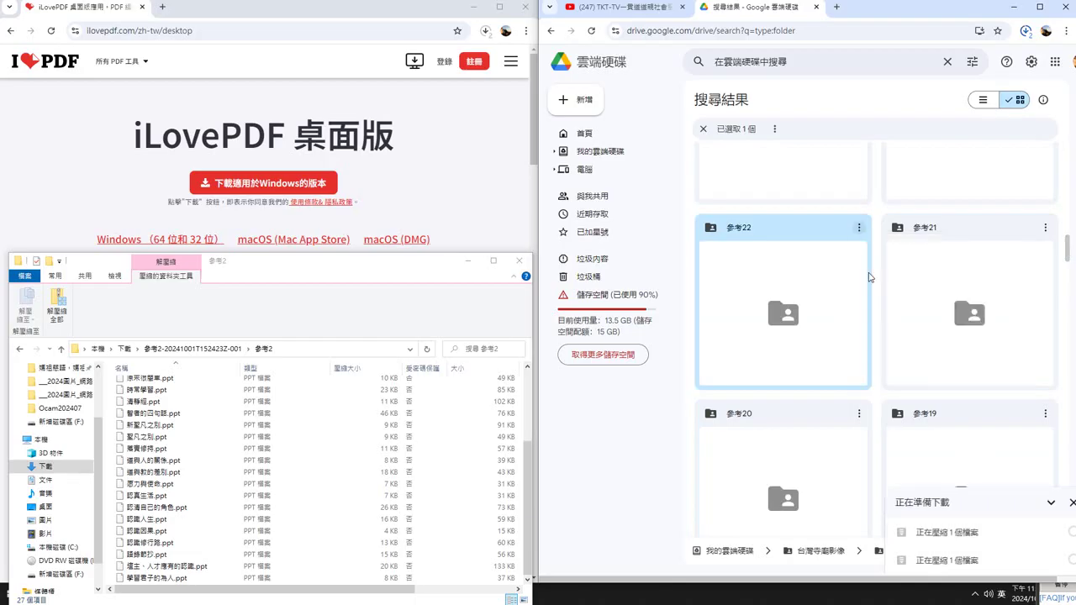
left_click(1026, 31)
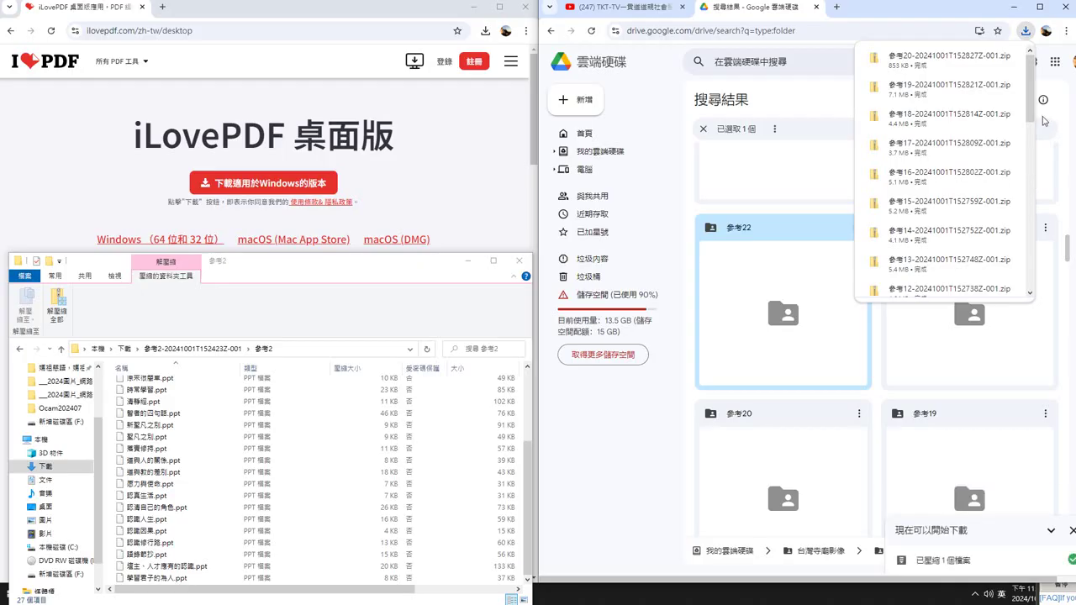
- Close the recent downloads list and download the 參考22 folder again
scroll(1035, 172, "down", 1)
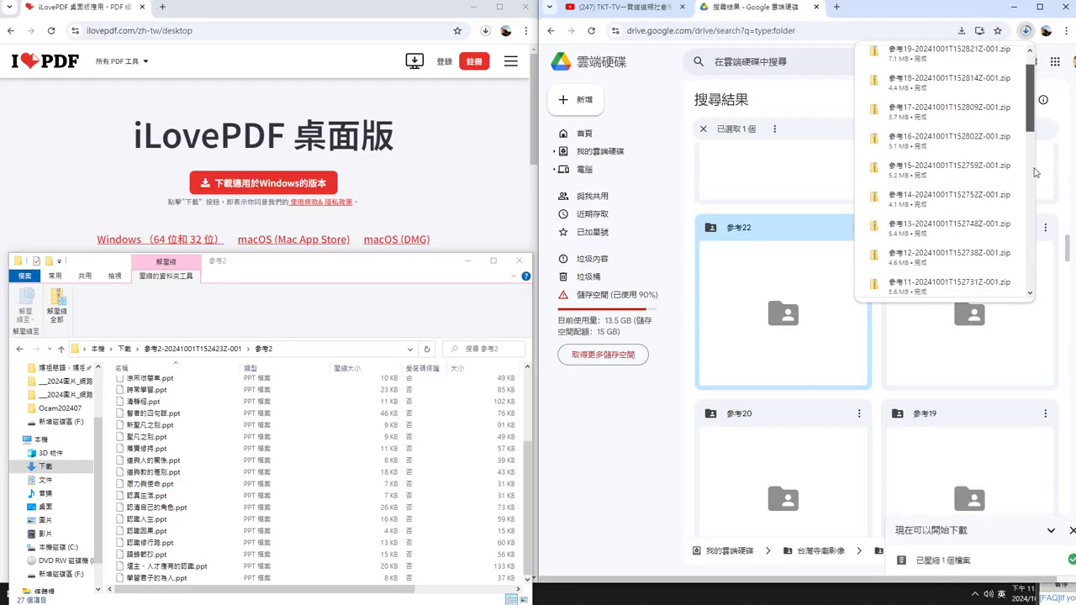
scroll(1029, 193, "down", 2)
scroll(1022, 214, "down", 2)
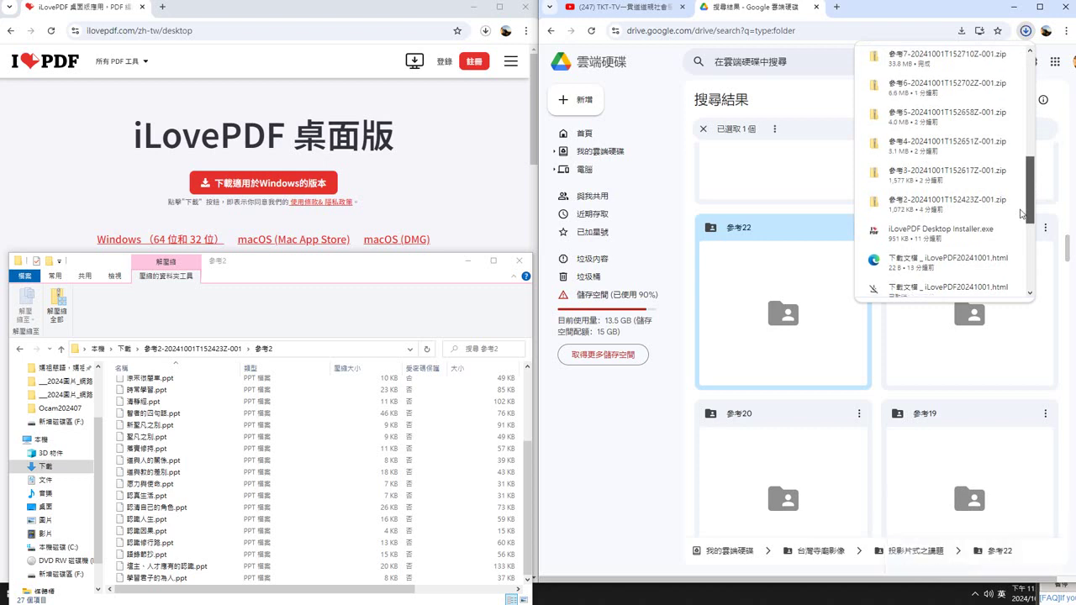
scroll(1020, 202, "up", 5)
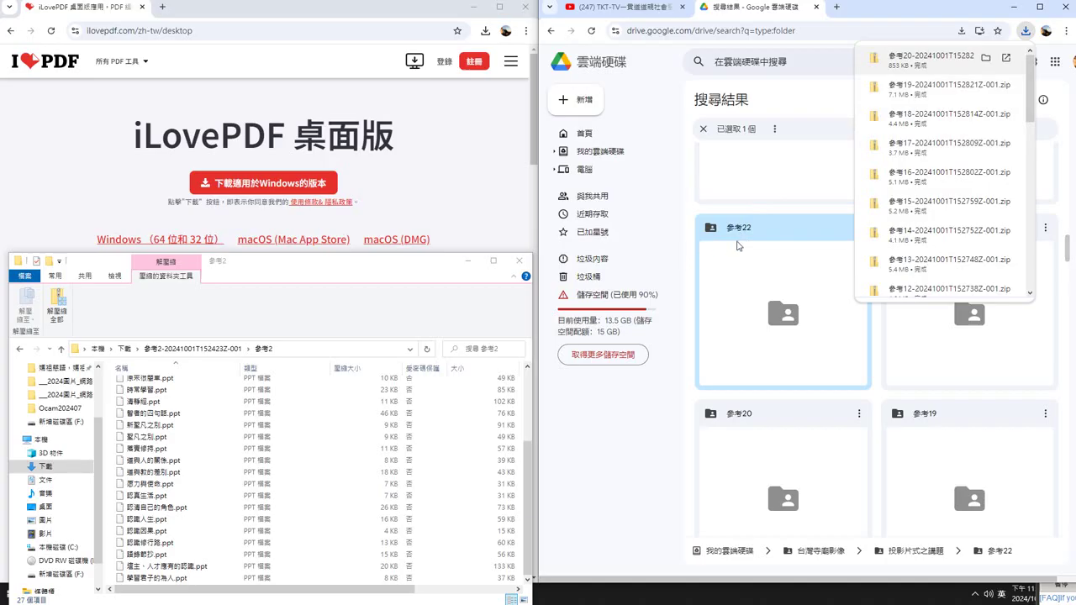
left_click(784, 230)
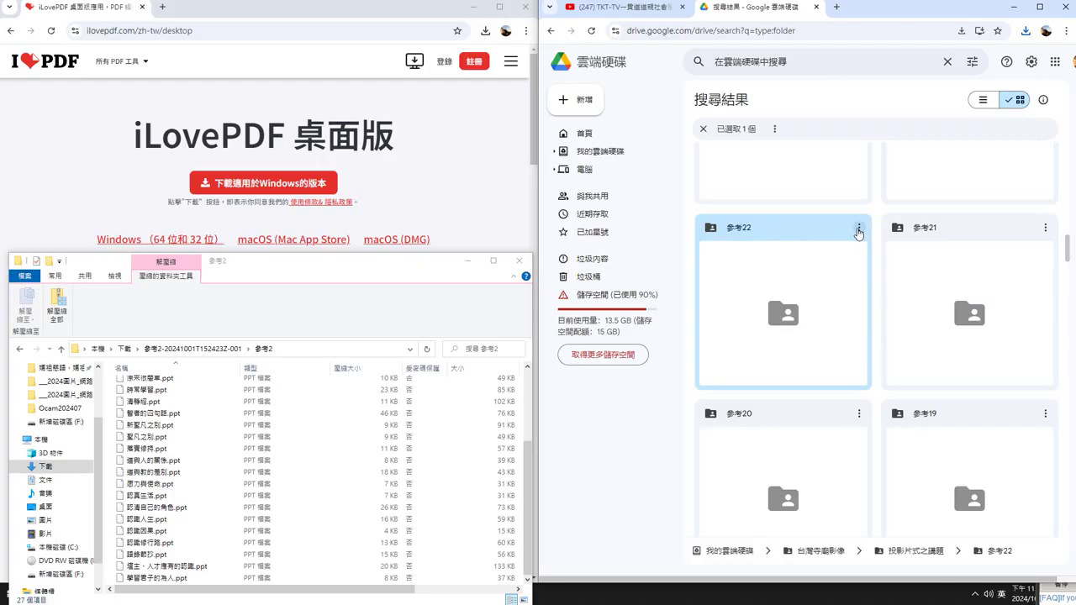
left_click(858, 232)
left_click(878, 277)
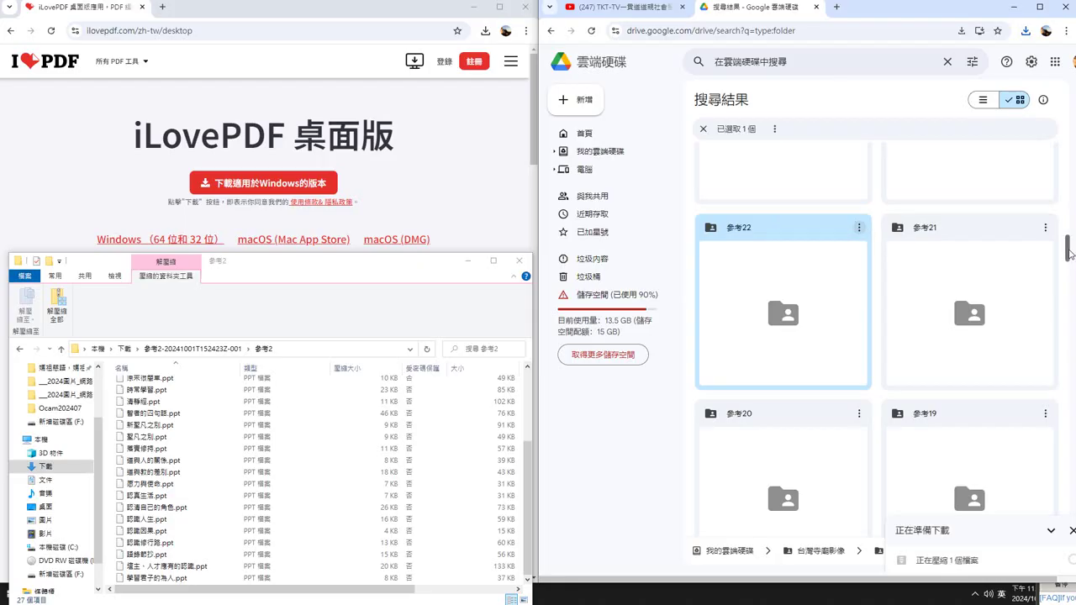
- Download the 講題1 folder, then go up from the 參考2 folder in Explorer
scroll(1066, 252, "up", 3)
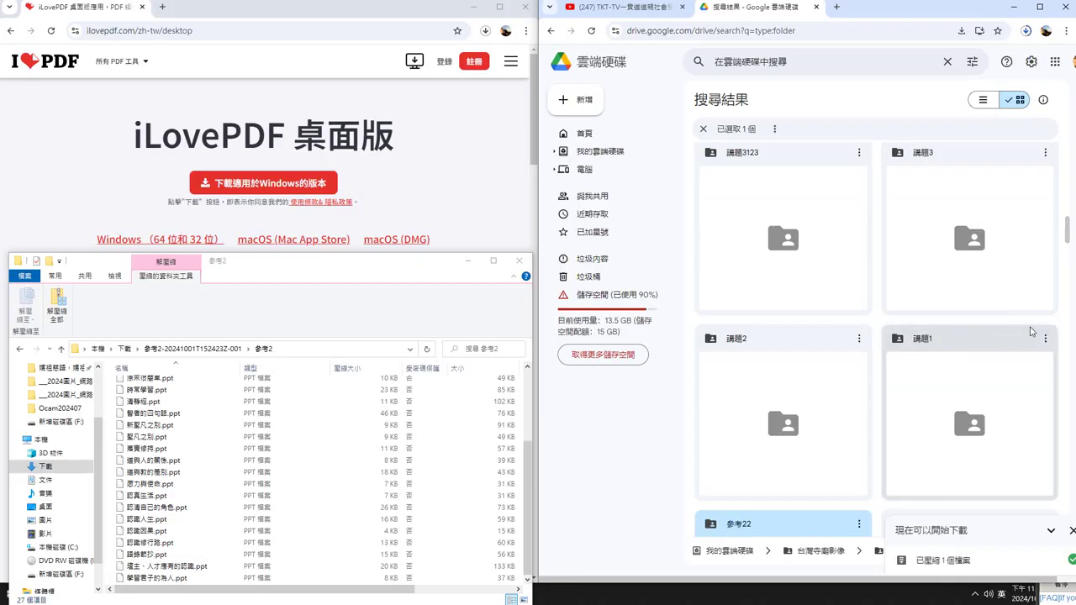
right_click(1031, 332)
left_click(912, 387)
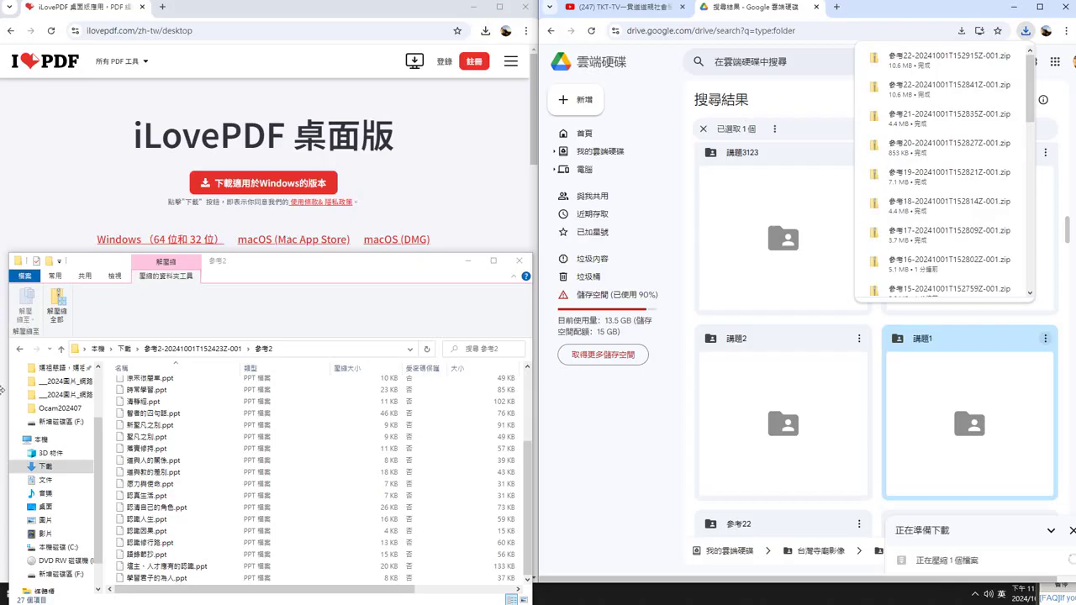
left_click(19, 349)
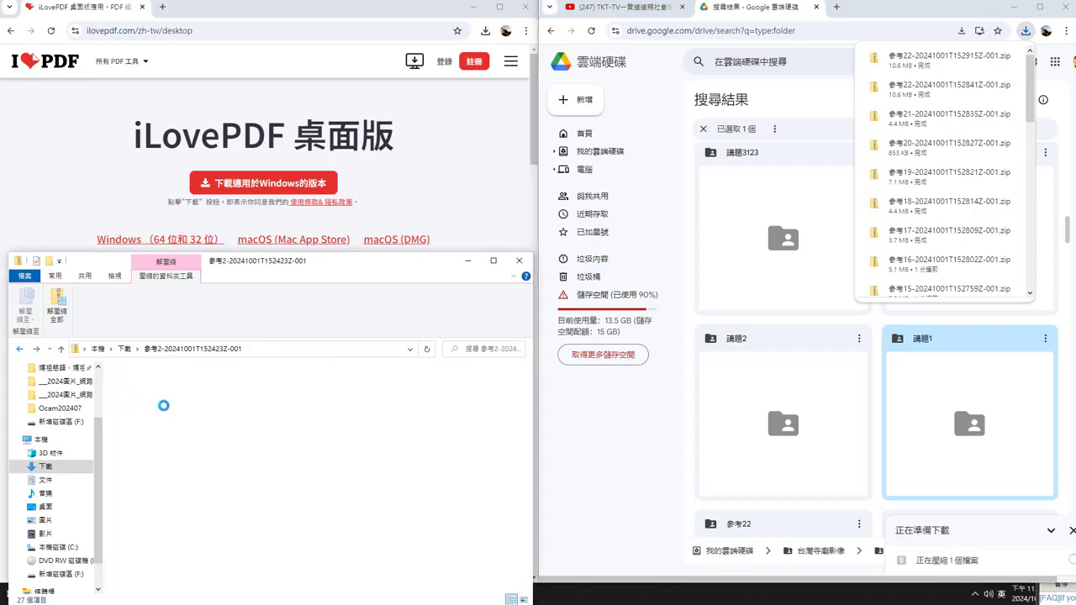
- Return to 下載 and scroll to the end of its 參考 zips and installer
left_click(19, 349)
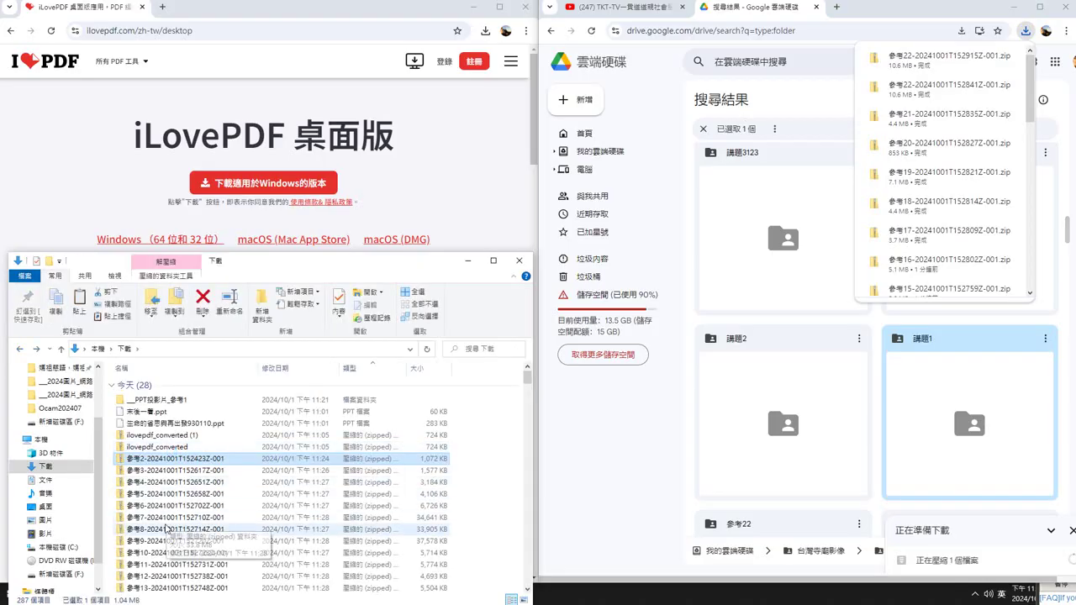
scroll(168, 505, "down", 4)
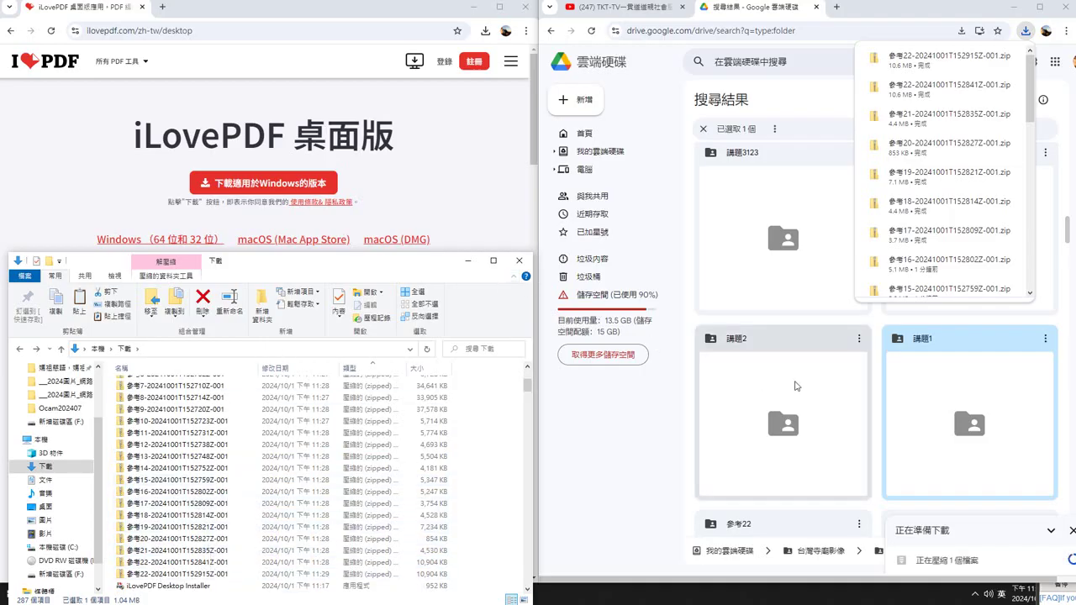
left_click(858, 339)
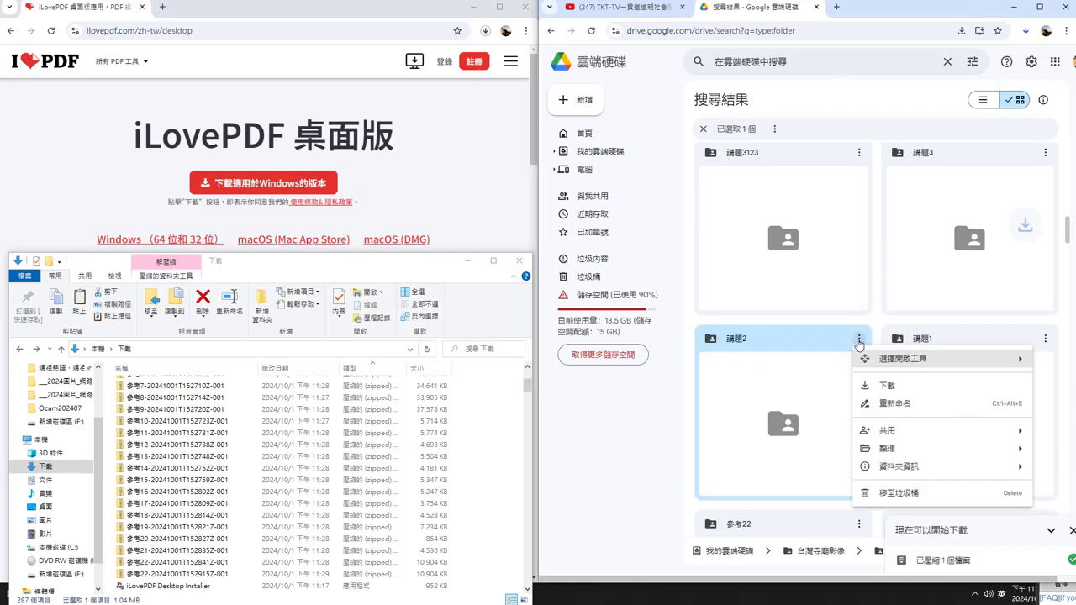
- Download the 講題2, 講題3 and 講題3123 folders as zips
left_click(887, 385)
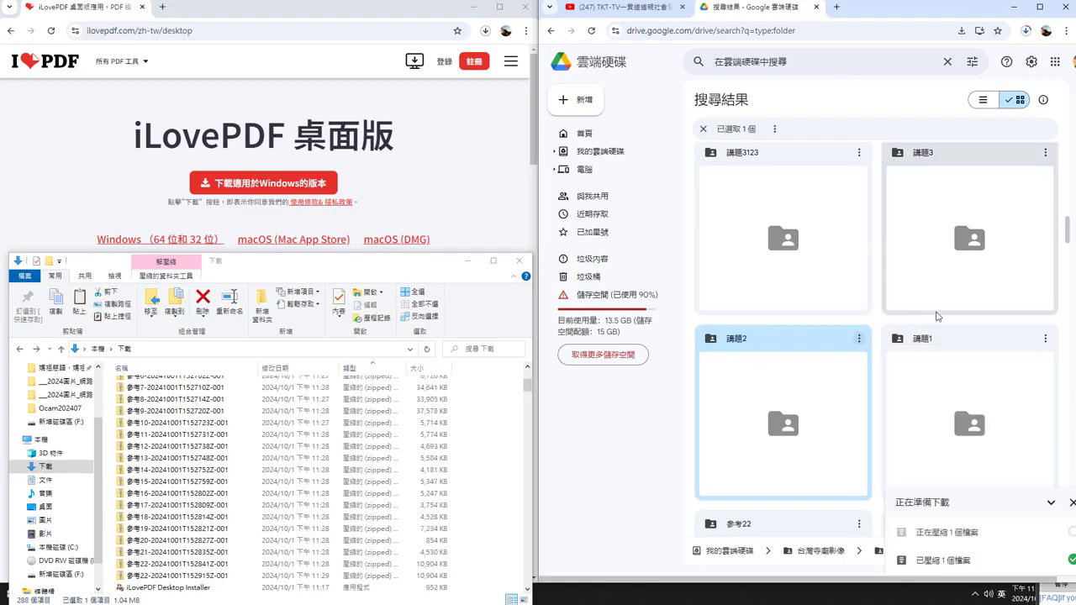
scroll(1071, 224, "up", 2)
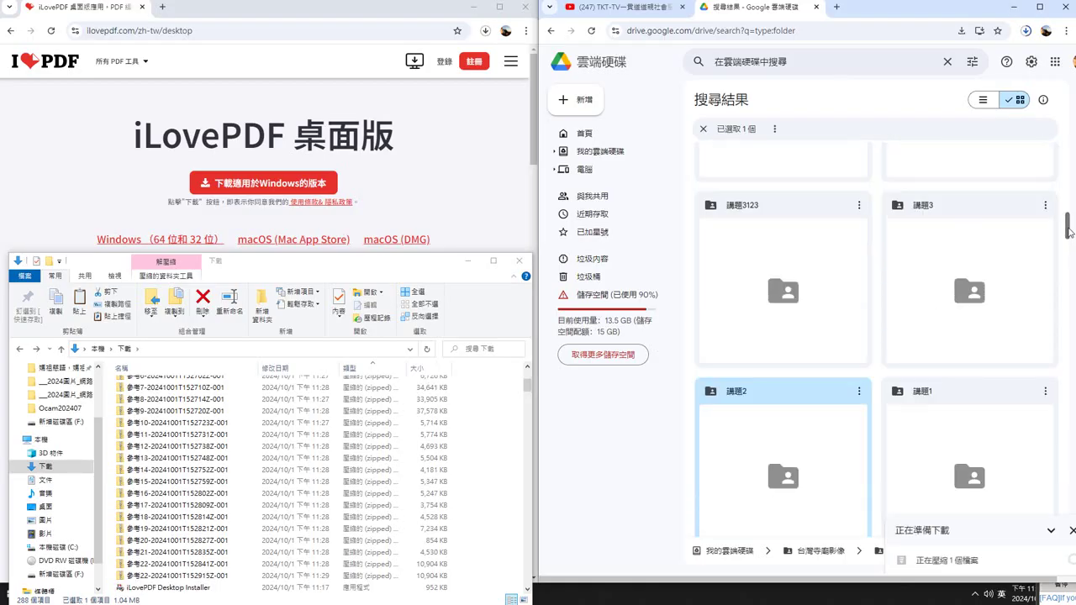
left_click(1046, 319)
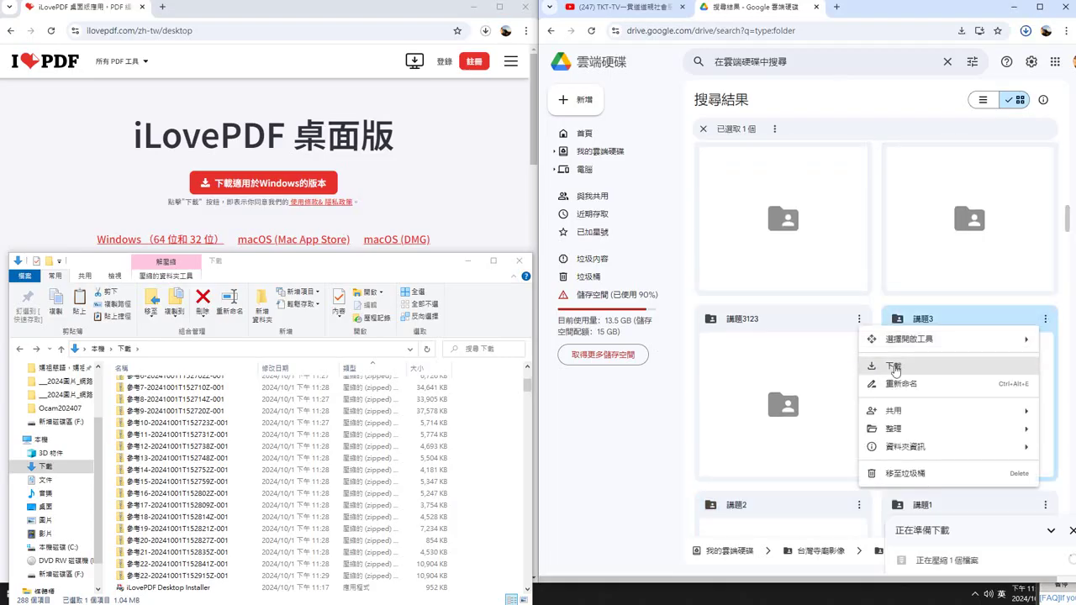
left_click(897, 365)
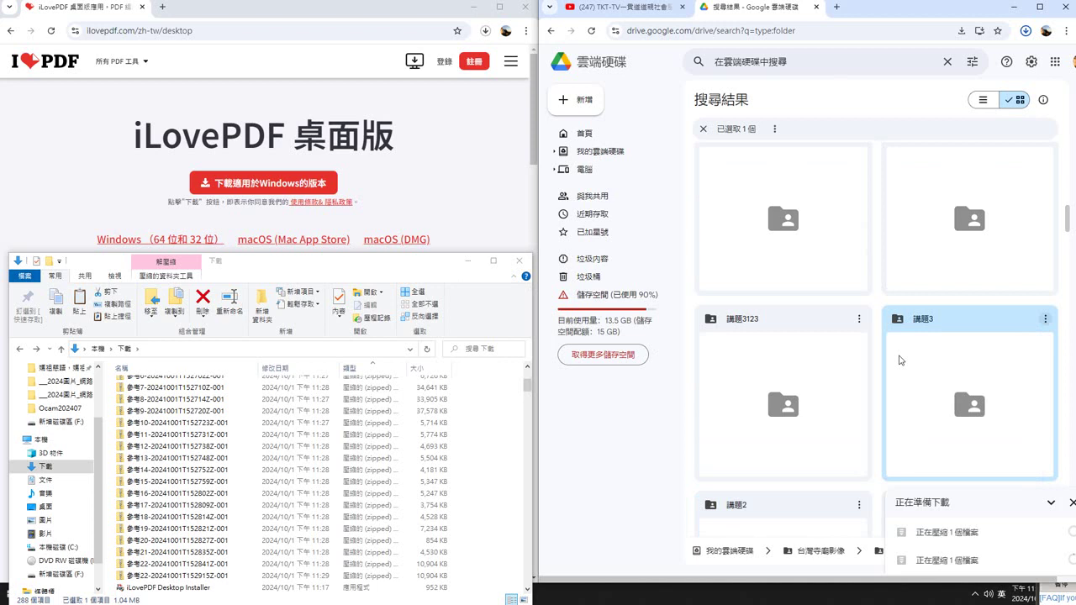
key("Left")
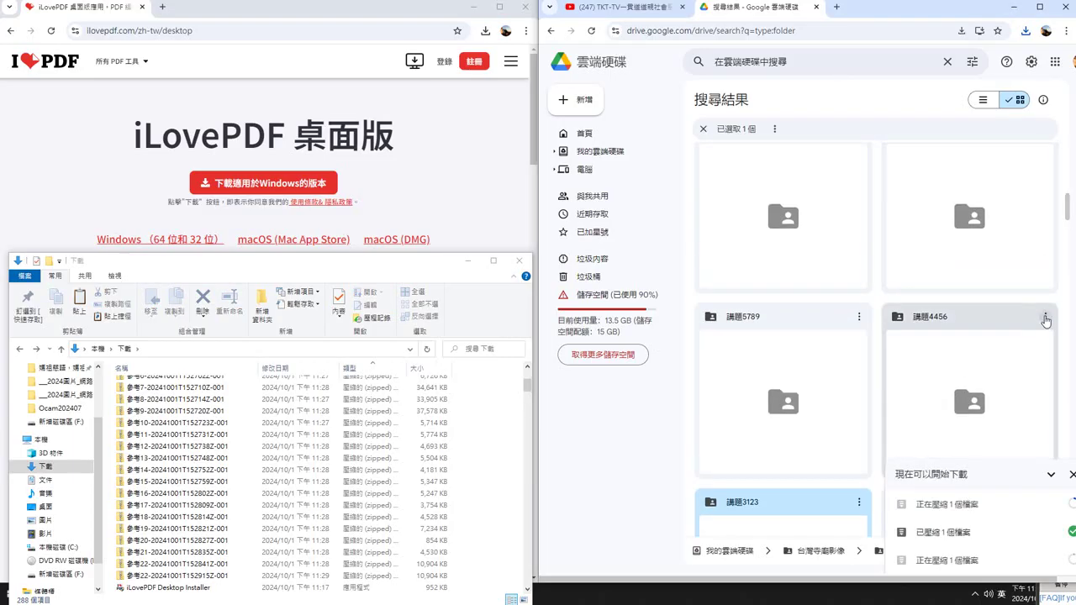
- Download the 講題4456, 講題5789, 講題61011 and 投影片式之講題 folders as zips
left_click(1045, 318)
left_click(917, 365)
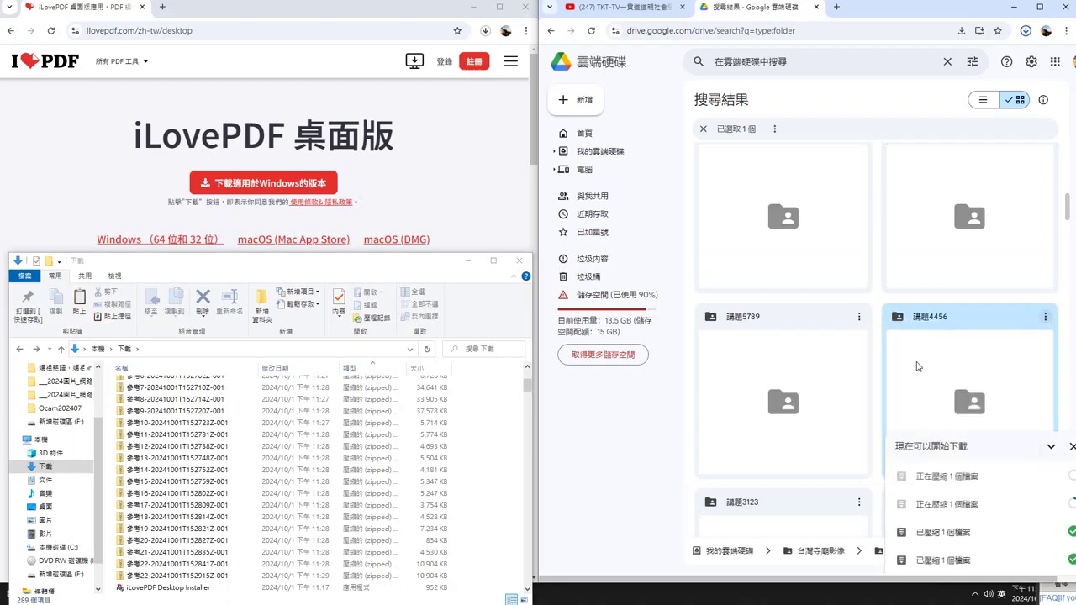
left_click(859, 318)
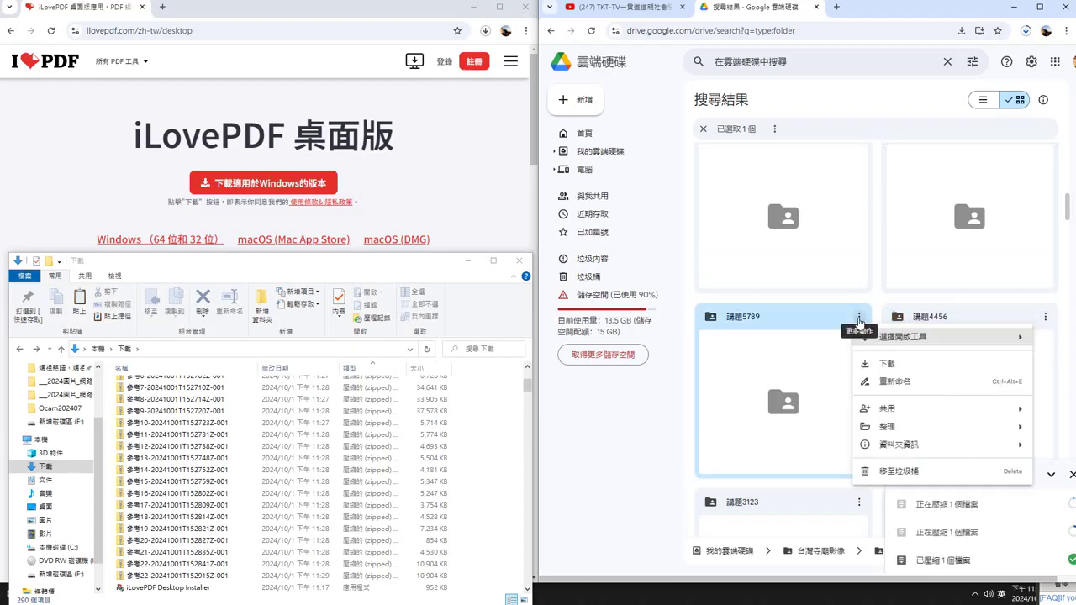
left_click(896, 365)
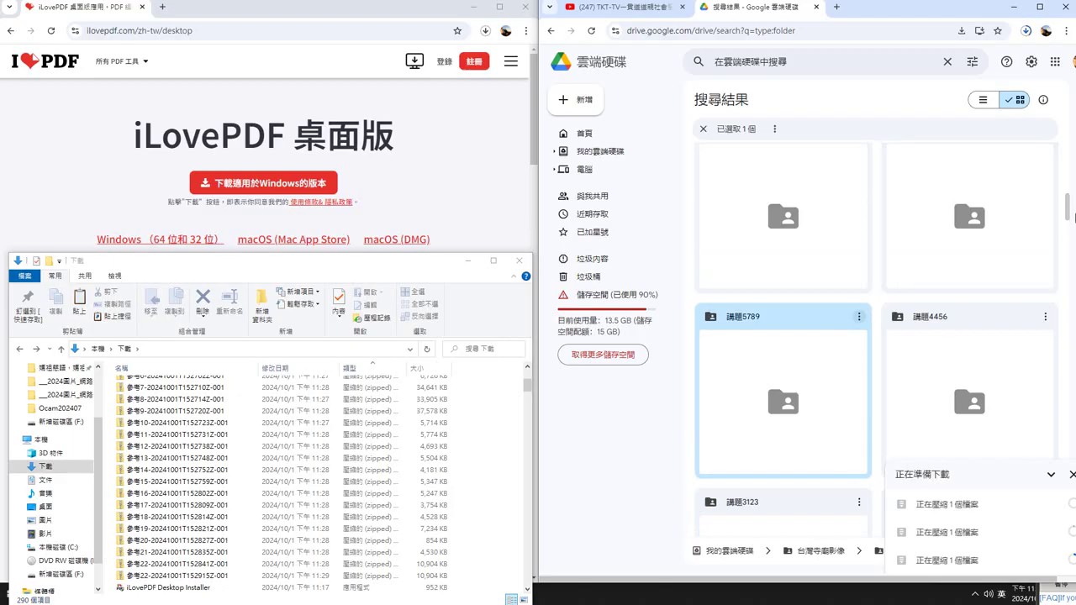
left_click_drag(1069, 219, 1071, 204)
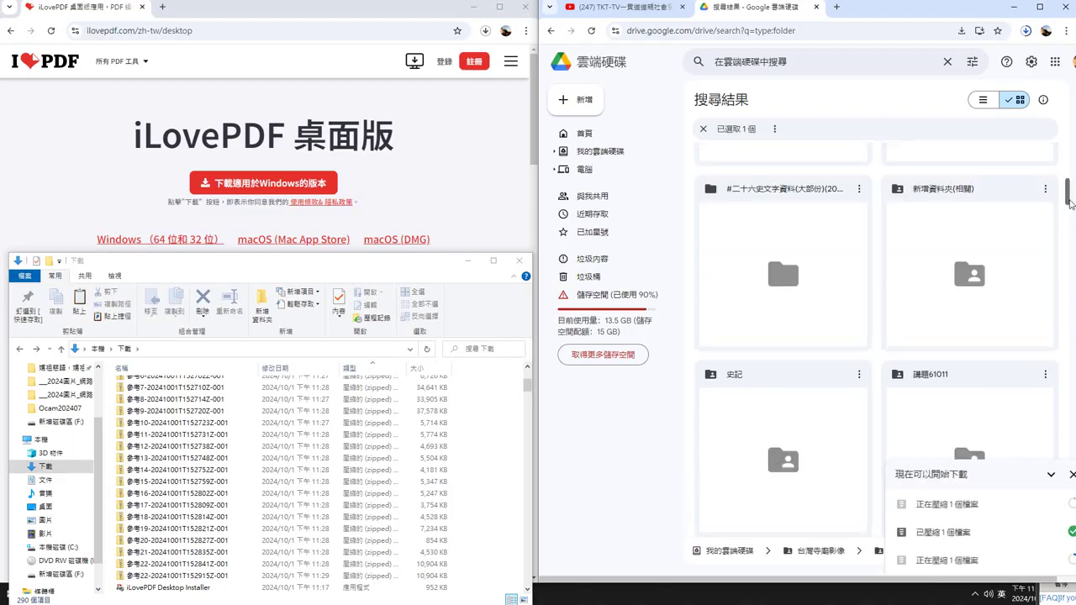
left_click(1045, 374)
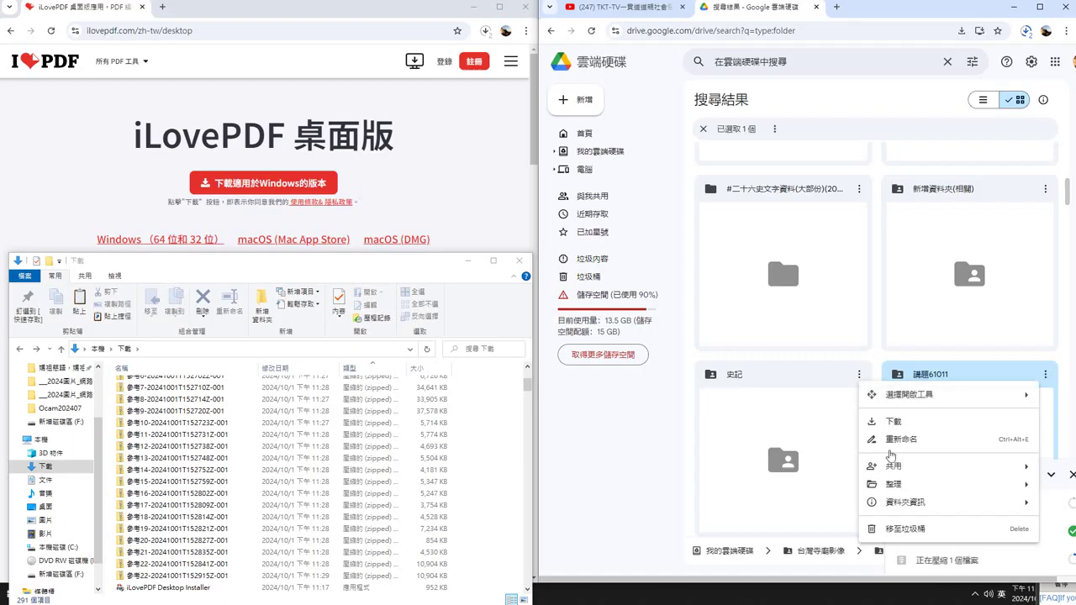
left_click(878, 421)
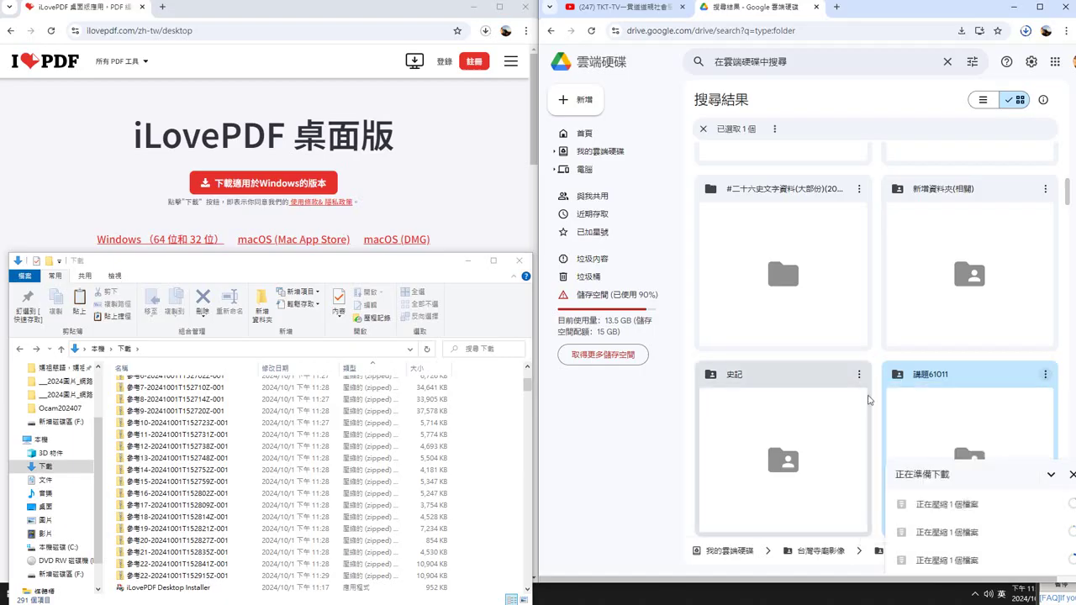
left_click_drag(1070, 197, 1074, 174)
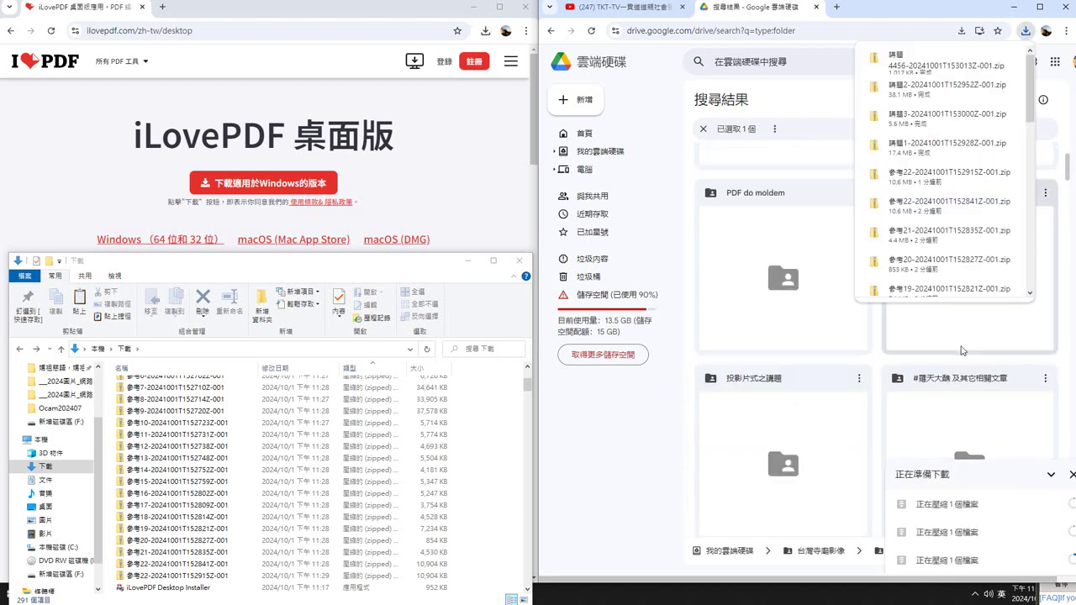
right_click(857, 391)
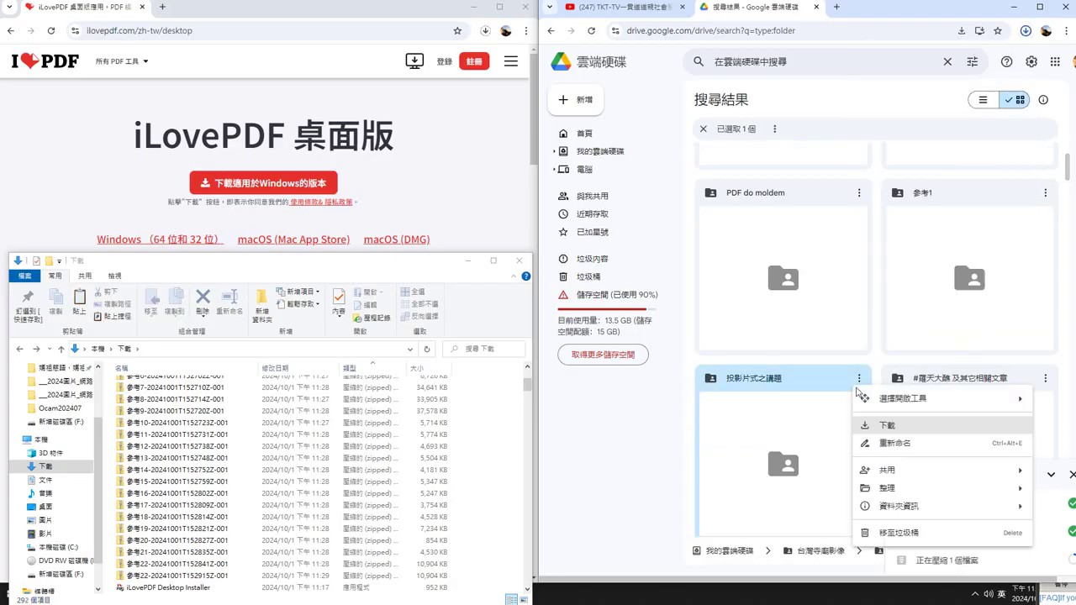
left_click(886, 426)
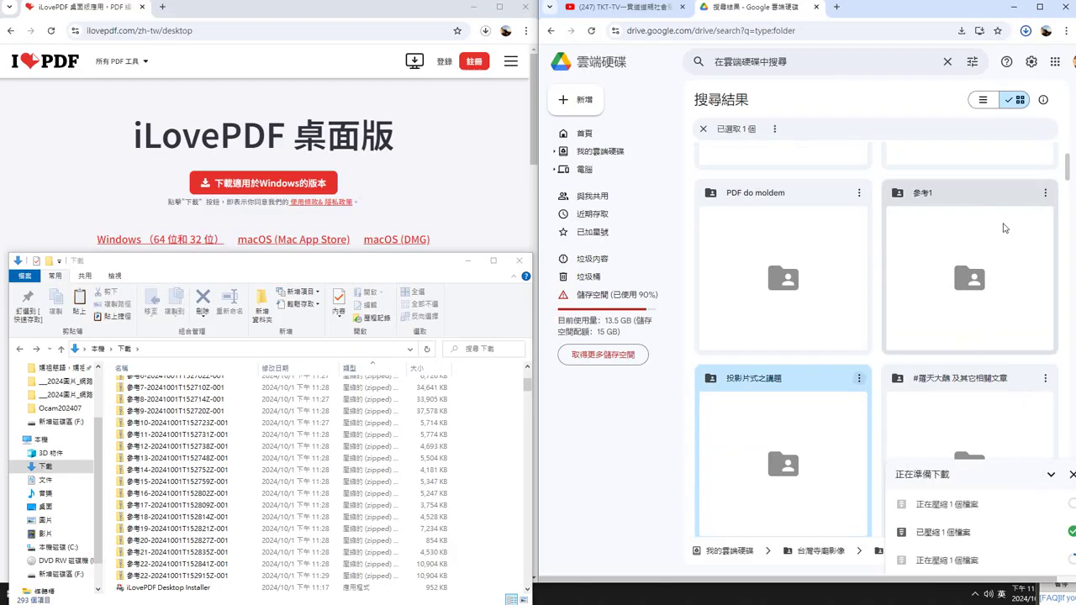
scroll(1003, 228, "up", 3)
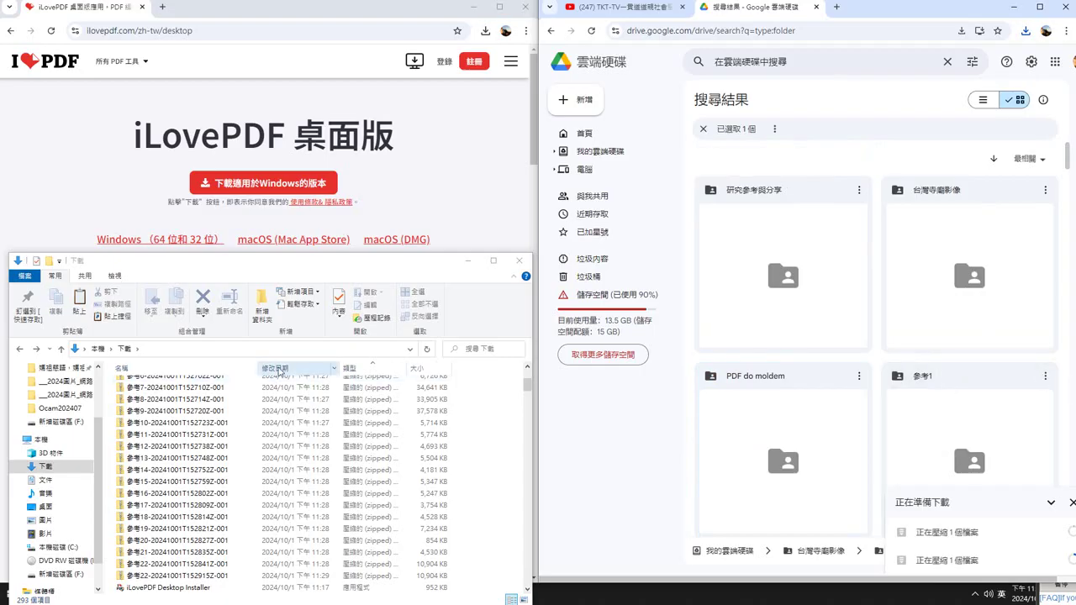
- Select the zips from 參考2 through 講題3123, excluding the iLovePDF Desktop Installer
scroll(168, 435, "up", 3)
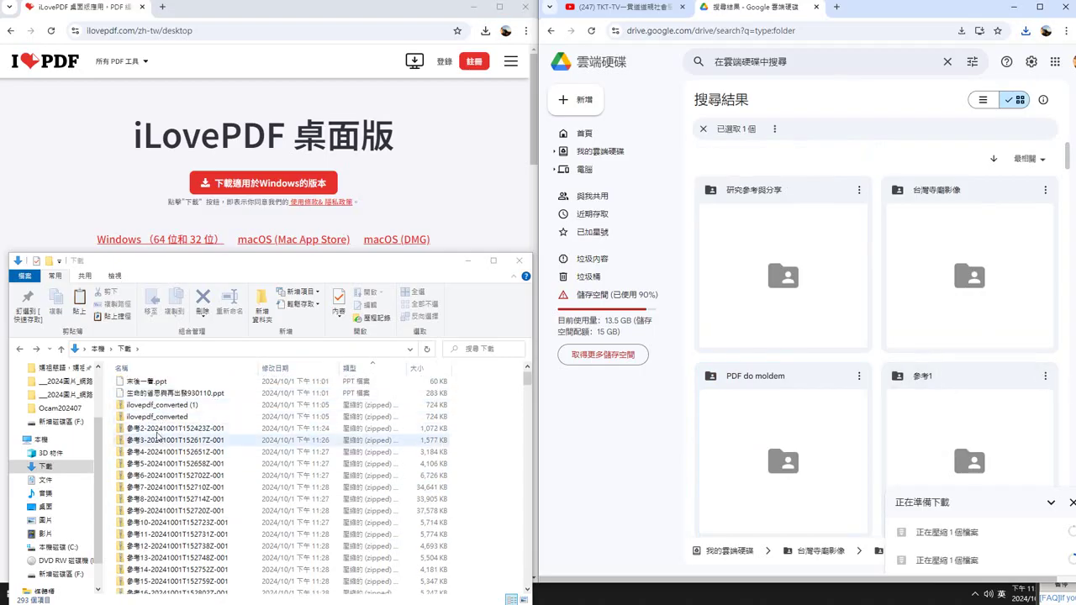
scroll(151, 437, "up", 1)
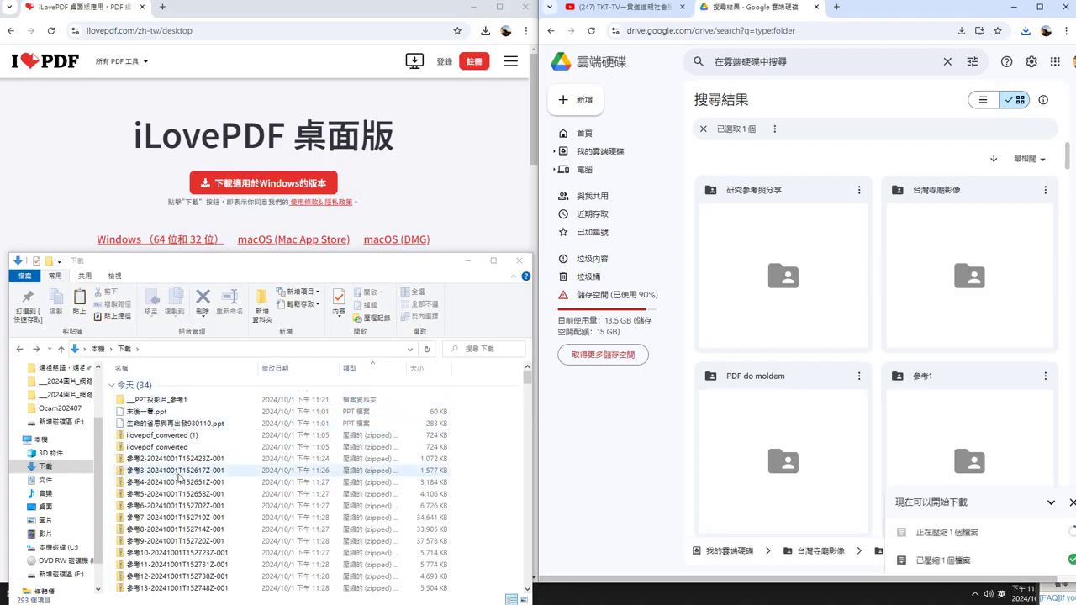
left_click(172, 461)
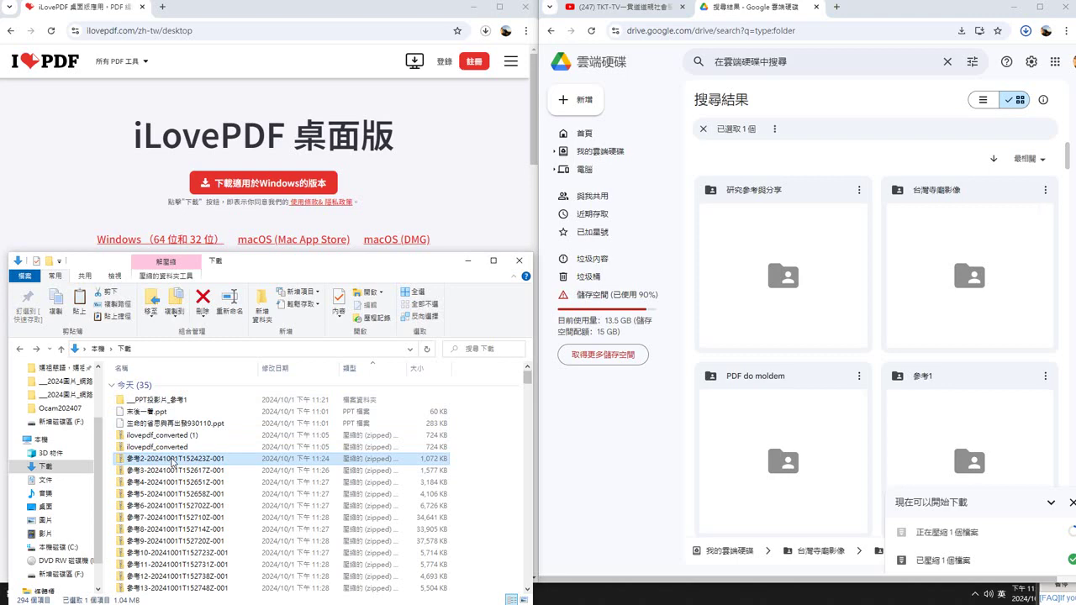
left_click_drag(527, 376, 527, 379)
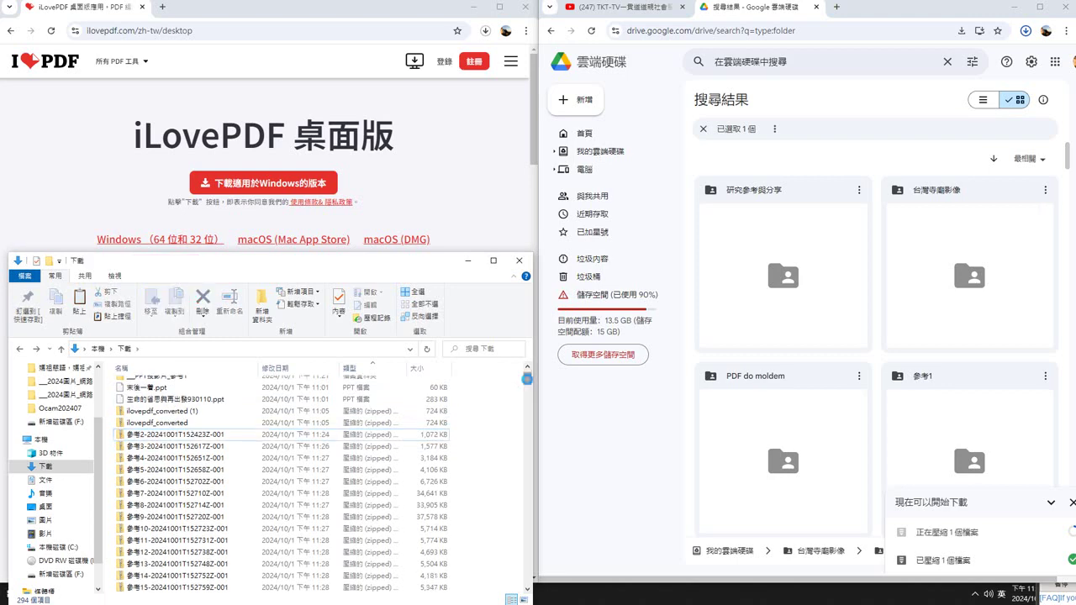
left_click_drag(529, 383, 527, 437)
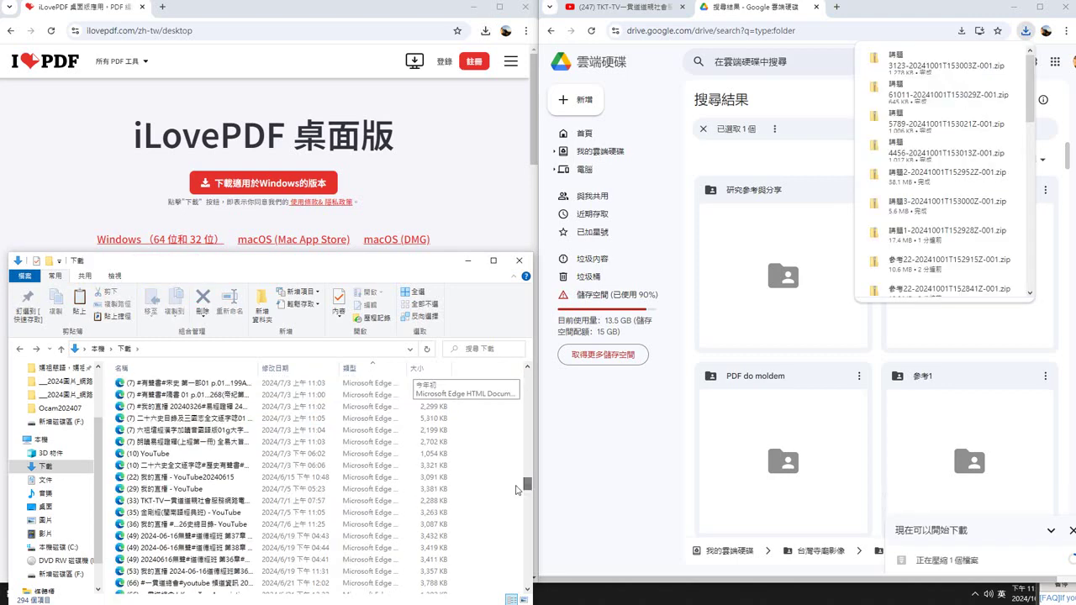
left_click(527, 437)
left_click_drag(527, 436, 530, 395)
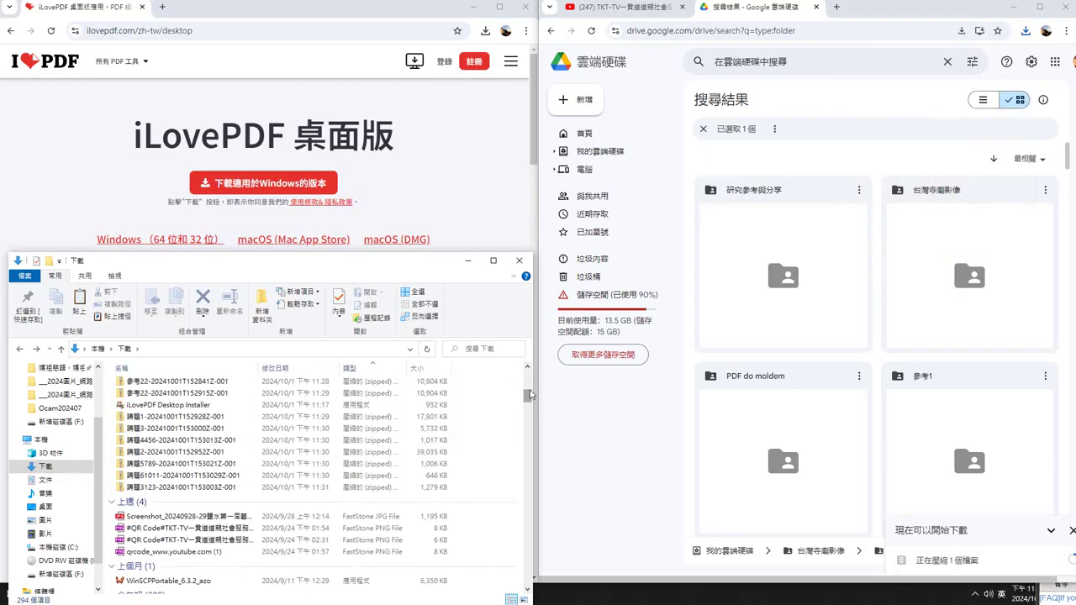
left_click(176, 488, "shift")
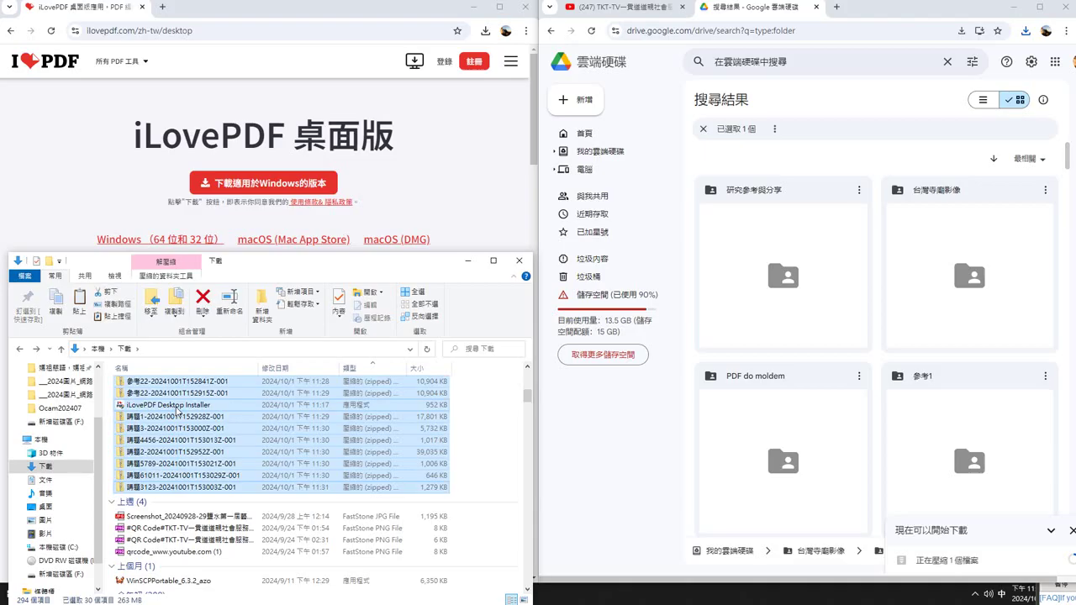
left_click(178, 407, "ctrl")
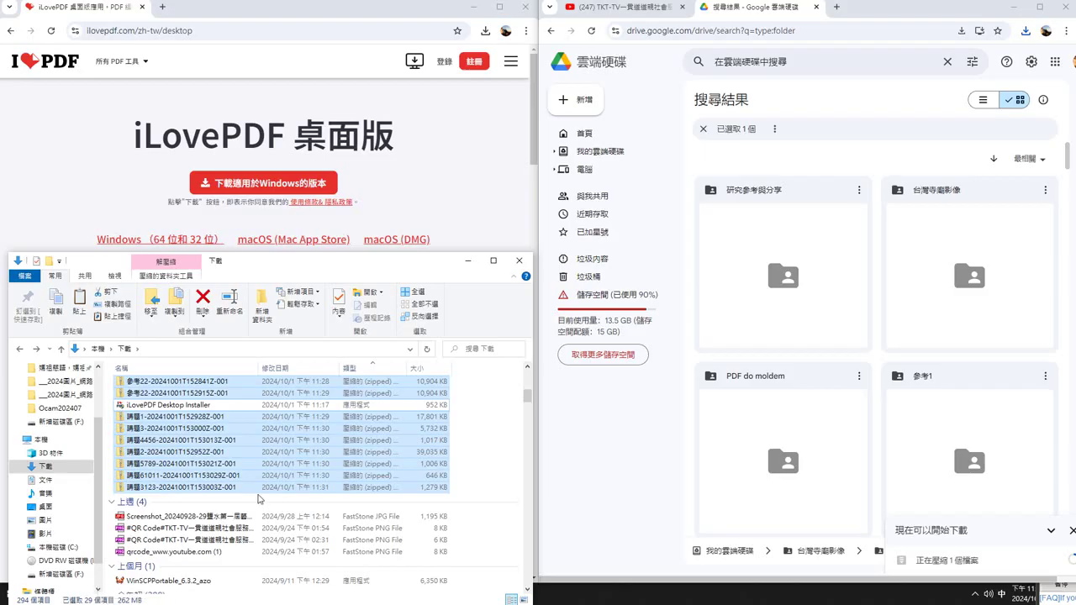
scroll(353, 416, "up", 1)
scroll(355, 414, "up", 3)
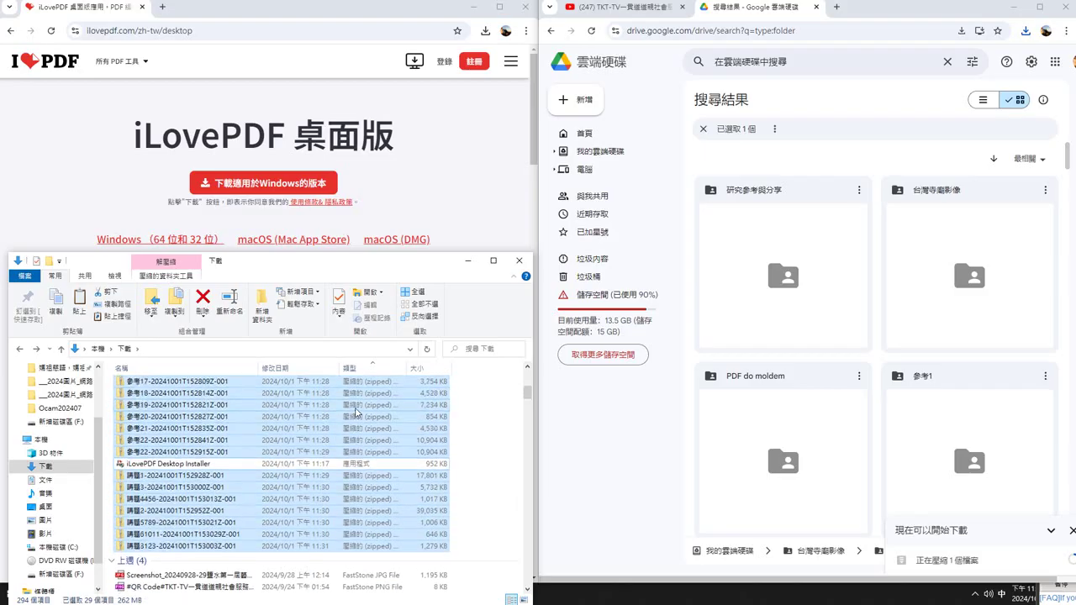
scroll(362, 408, "up", 5)
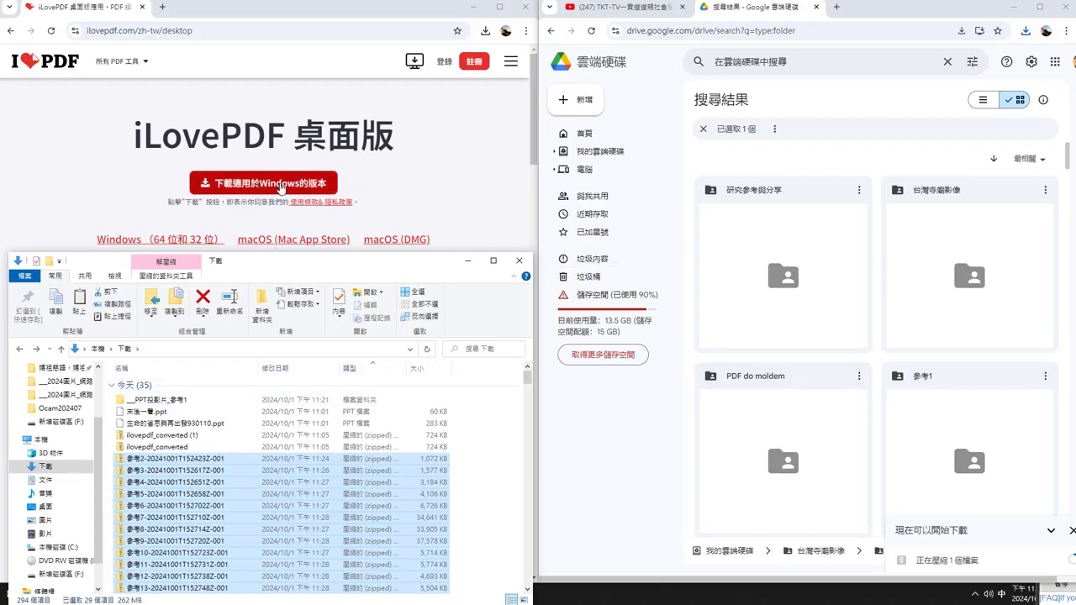
- Download the Windows (64/32-bit) iLovePDF Desktop installer, then minimise Chrome to uncover Downloads
left_click(250, 189)
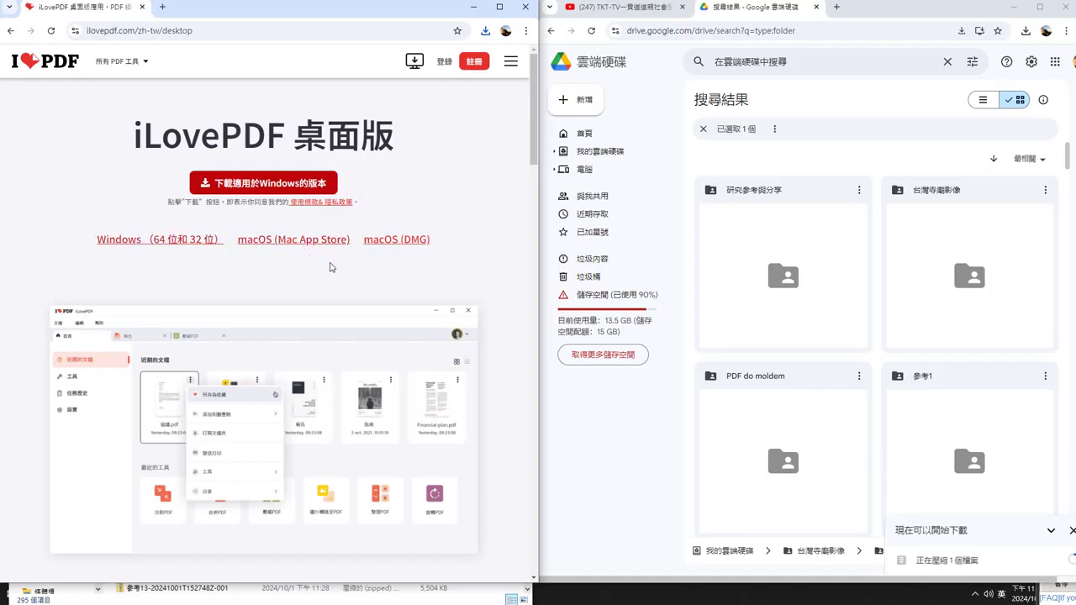
left_click(165, 243)
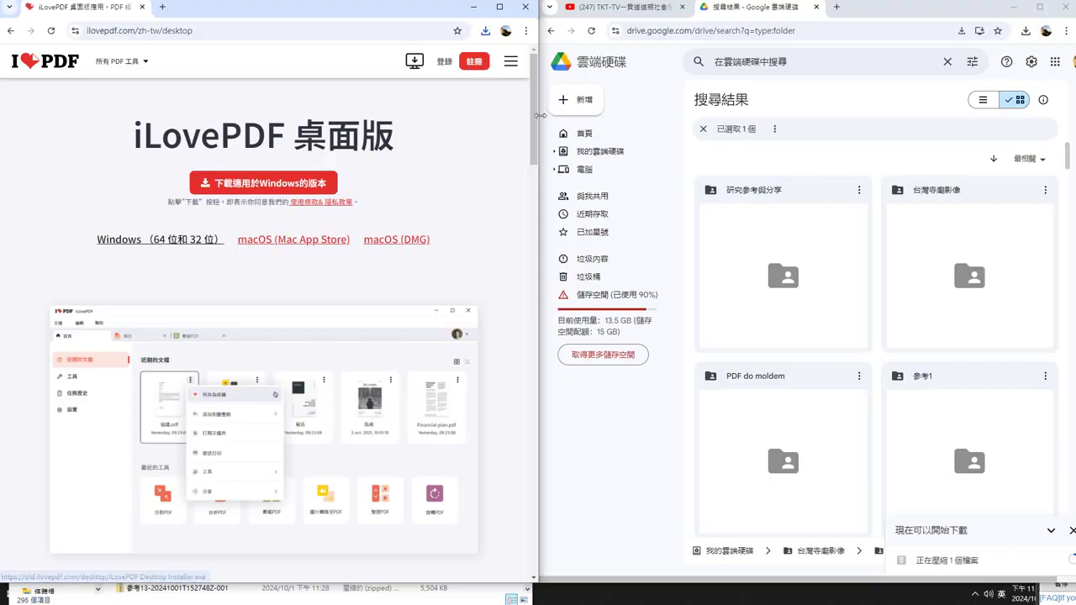
left_click(509, 63)
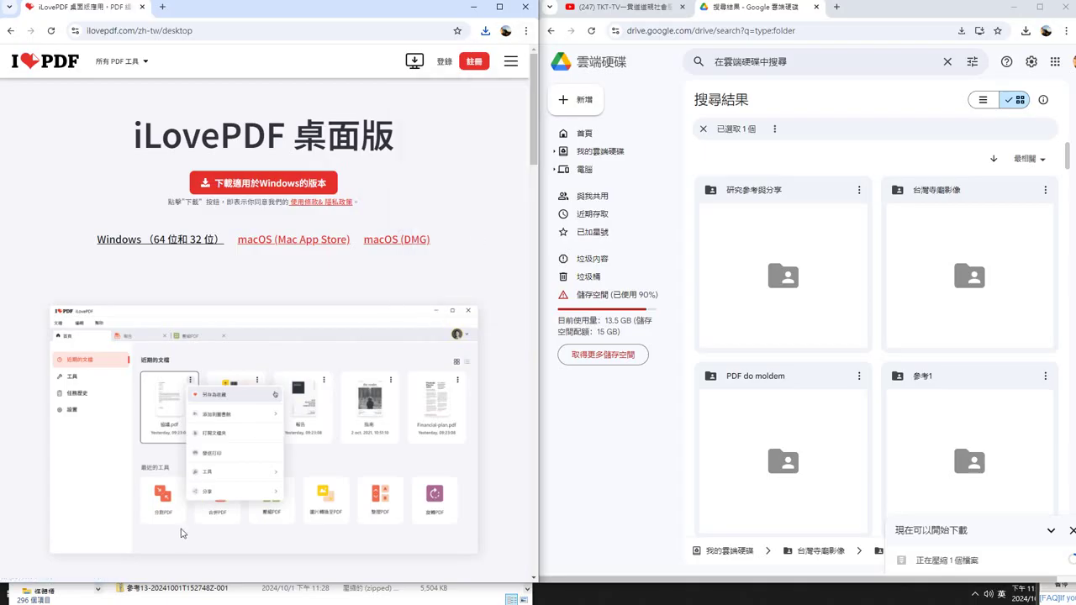
left_click(99, 594)
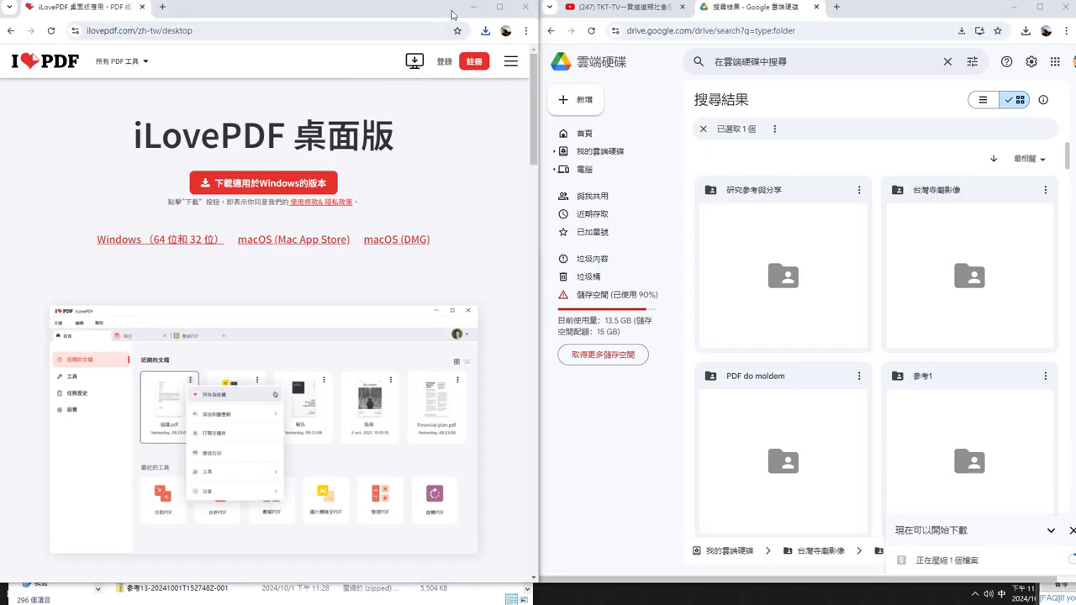
left_click(475, 10)
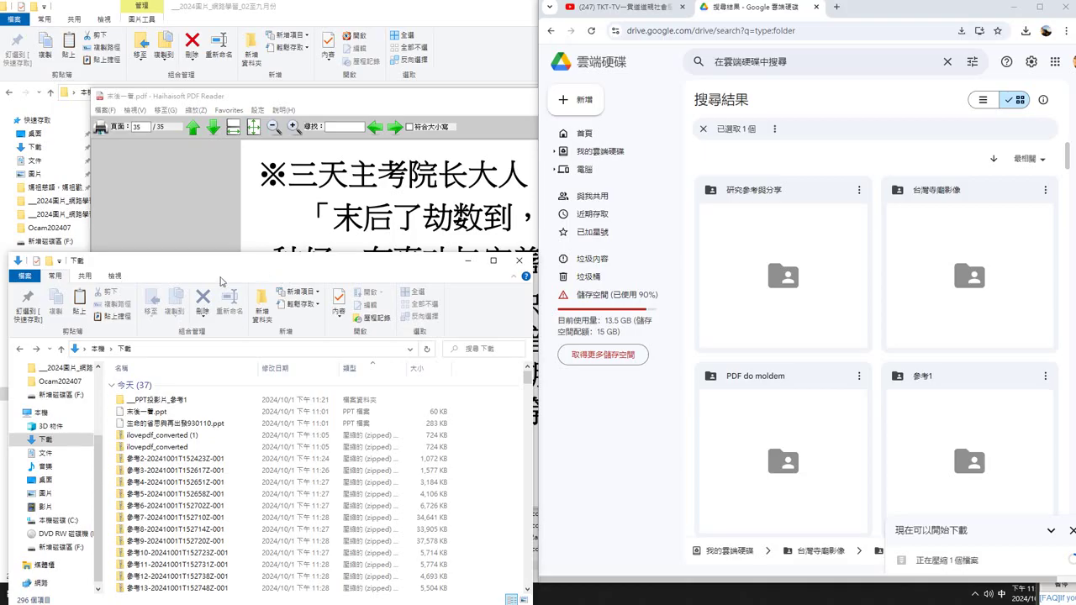
left_click_drag(245, 266, 262, 154)
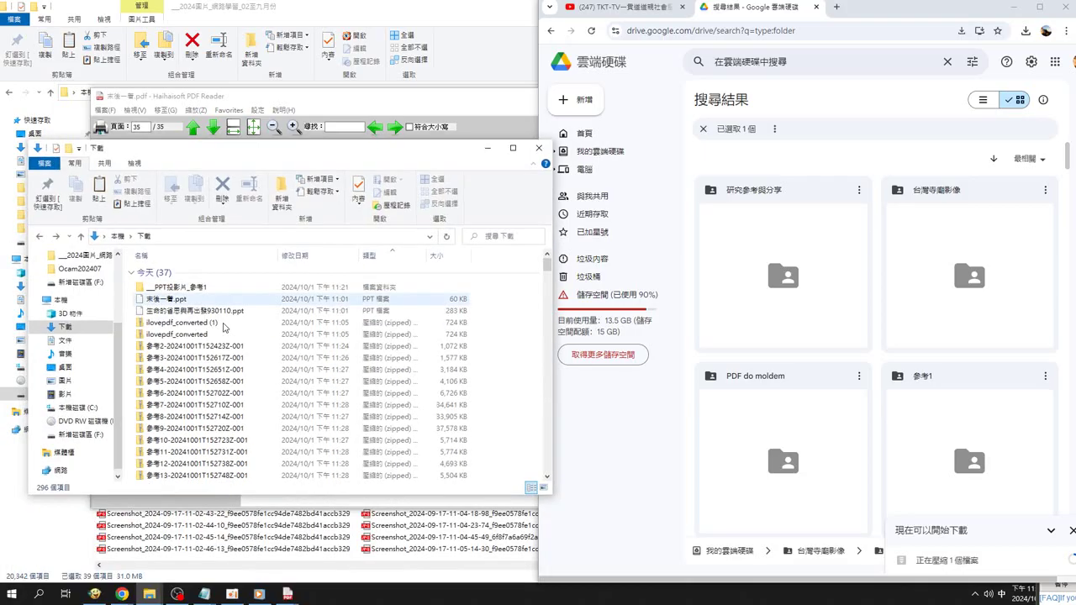
scroll(229, 424, "down", 3)
scroll(229, 432, "down", 4)
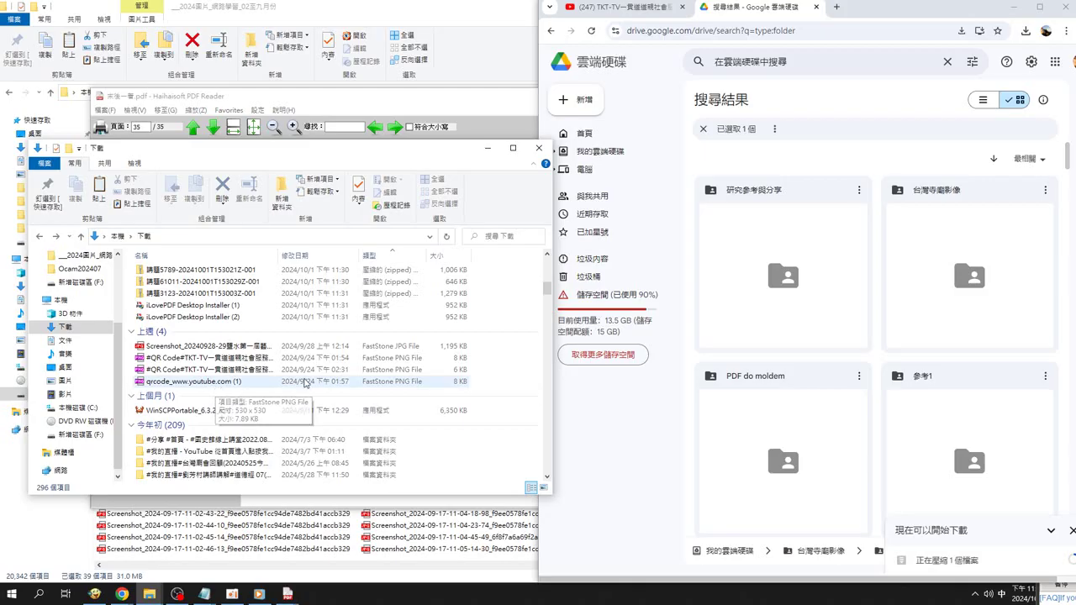
scroll(264, 345, "up", 1)
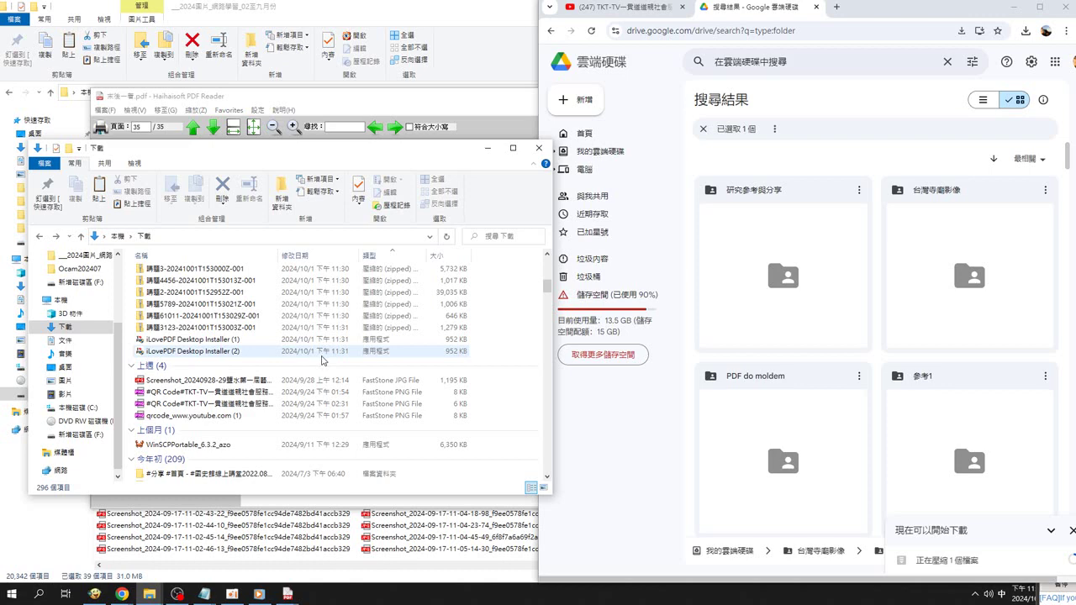
scroll(322, 358, "up", 1)
scroll(323, 350, "up", 1)
scroll(324, 346, "up", 1)
scroll(324, 332, "up", 1)
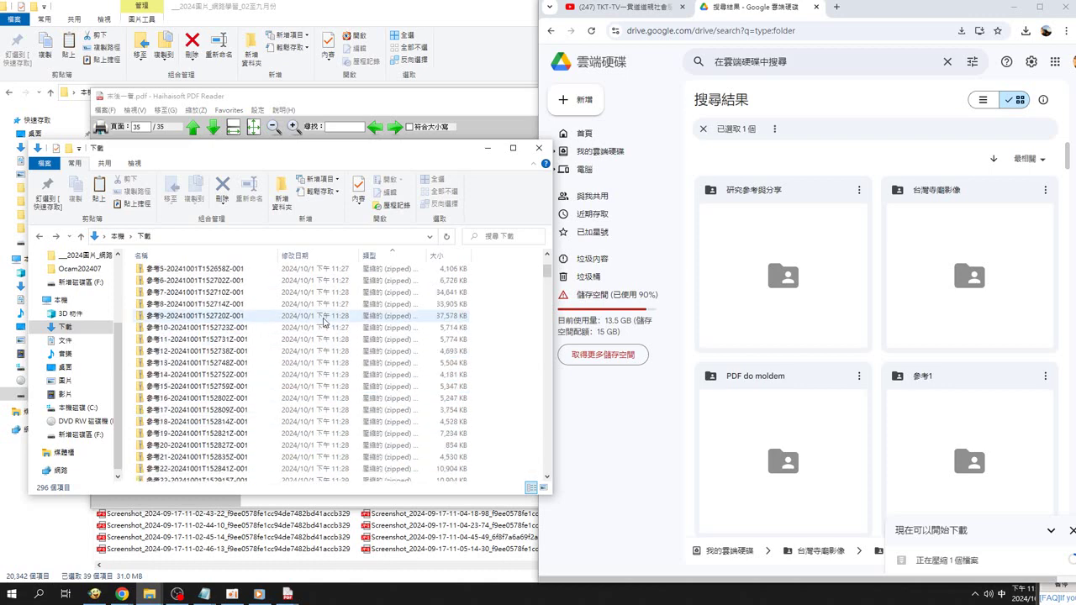
scroll(328, 303, "up", 2)
scroll(334, 288, "up", 1)
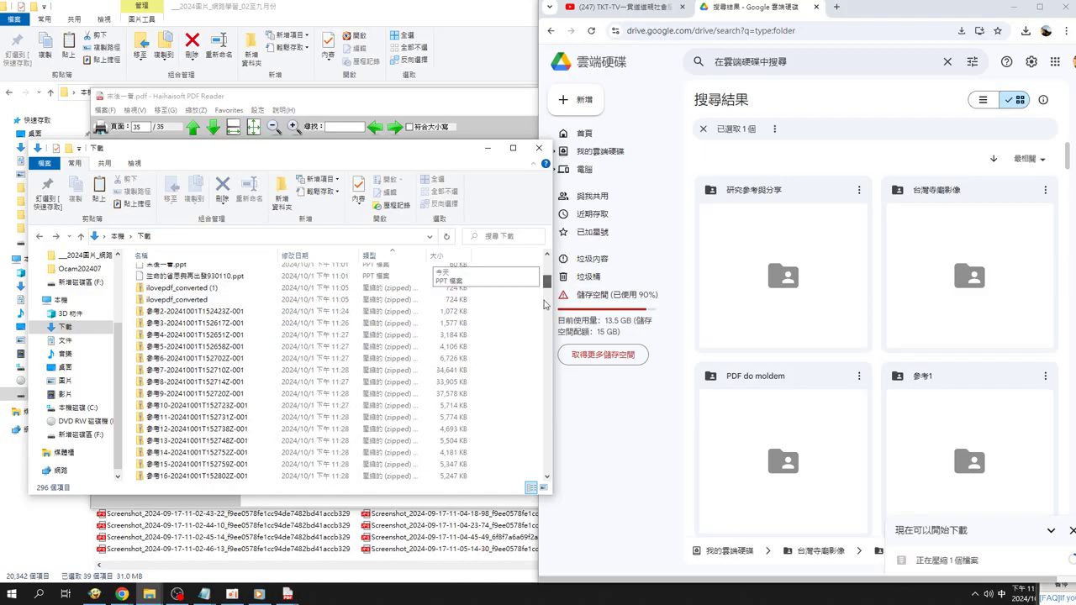
left_click_drag(545, 265, 544, 304)
scroll(148, 306, "up", 10)
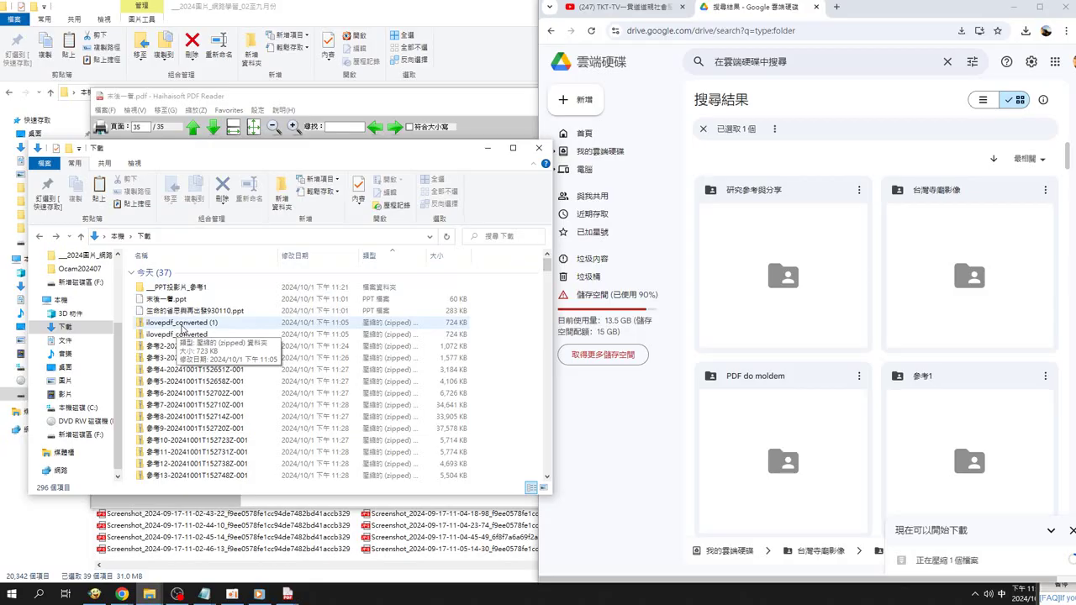
- Check the PDFs inside ilovepdf_converted (1) and ilovepdf_converted, returning to Downloads each time
left_click(183, 324)
double_click(183, 323)
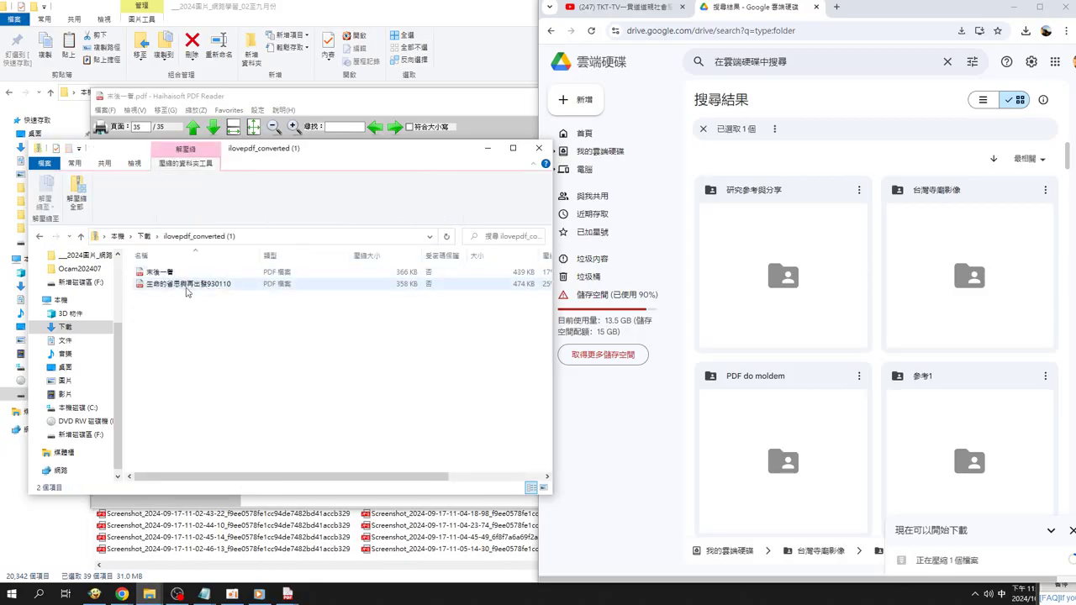
left_click(39, 236)
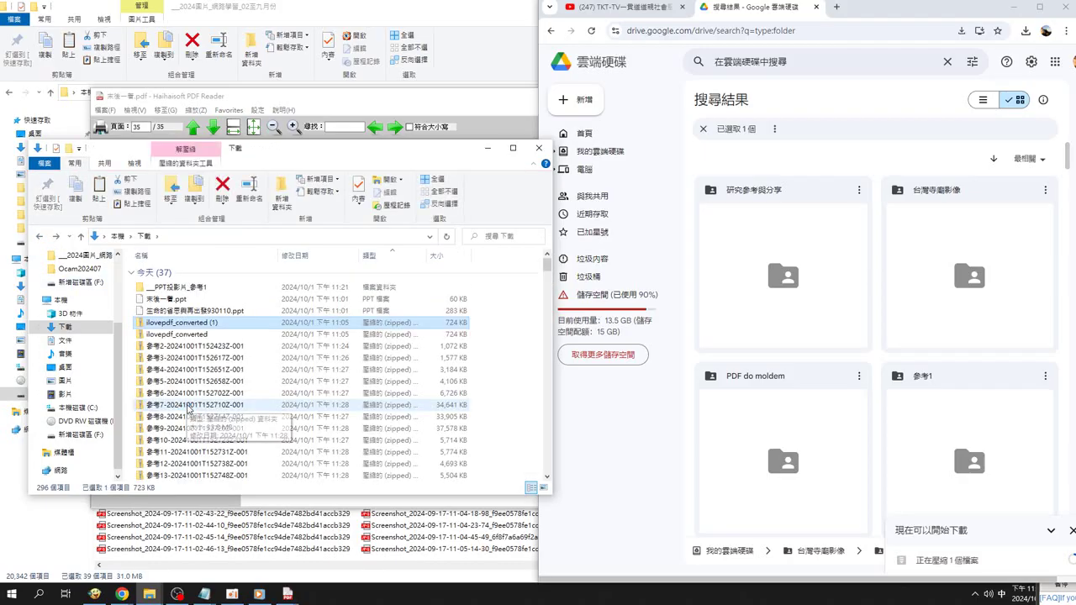
double_click(200, 336)
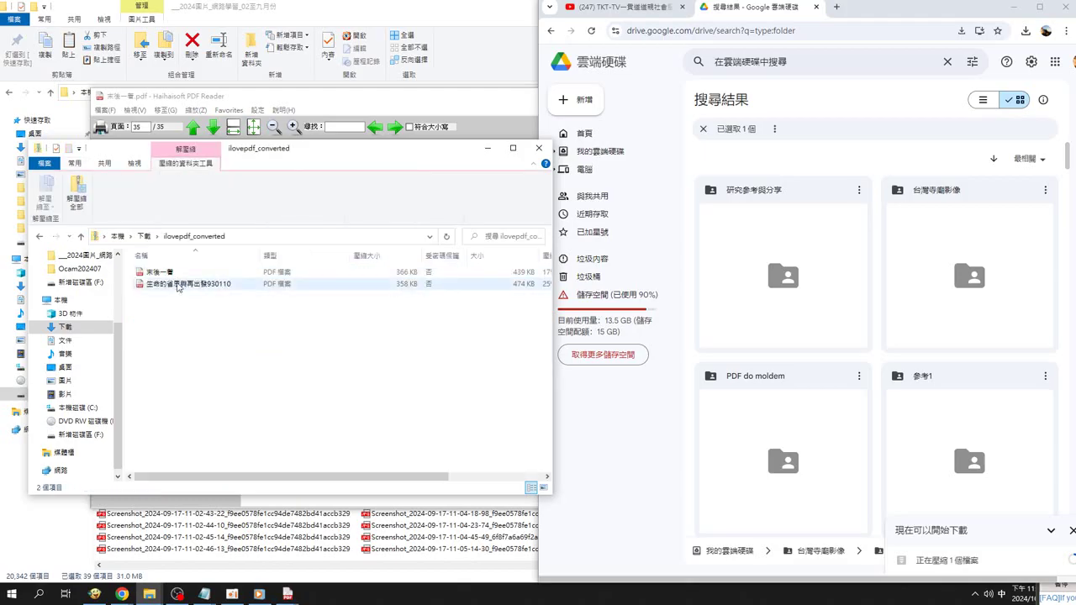
left_click(40, 237)
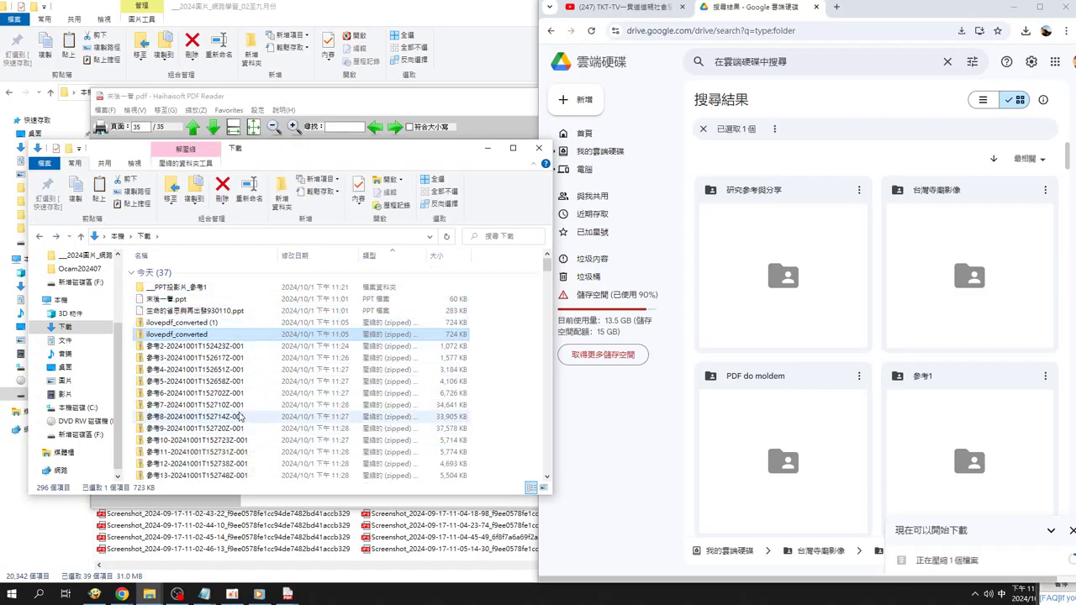
- Launch the iLovePDF Desktop Installer from the bottom of the Downloads list
scroll(257, 357, "down", 5)
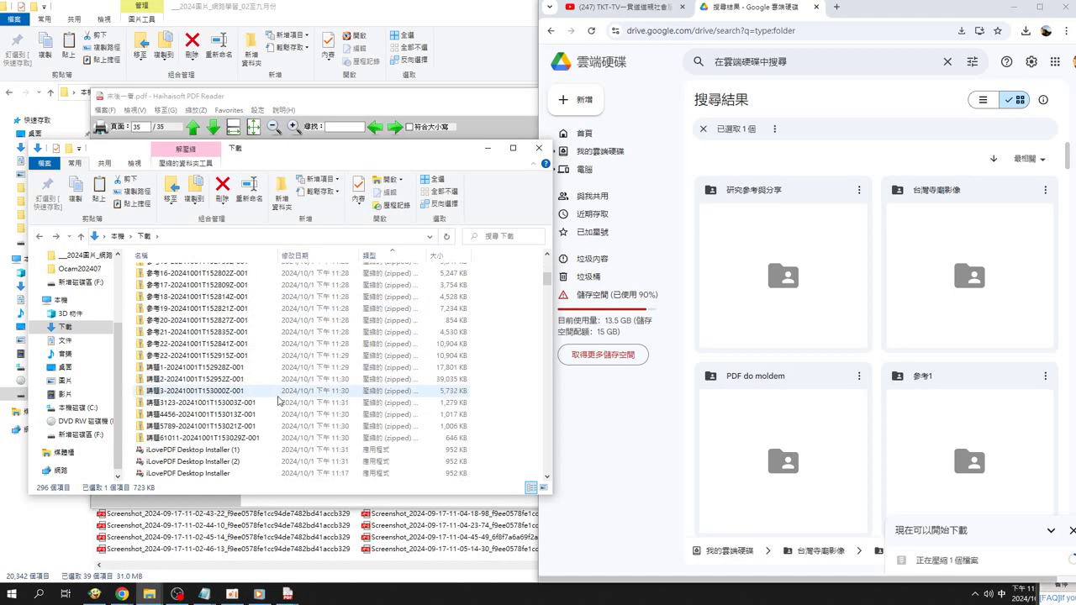
scroll(229, 398, "down", 3)
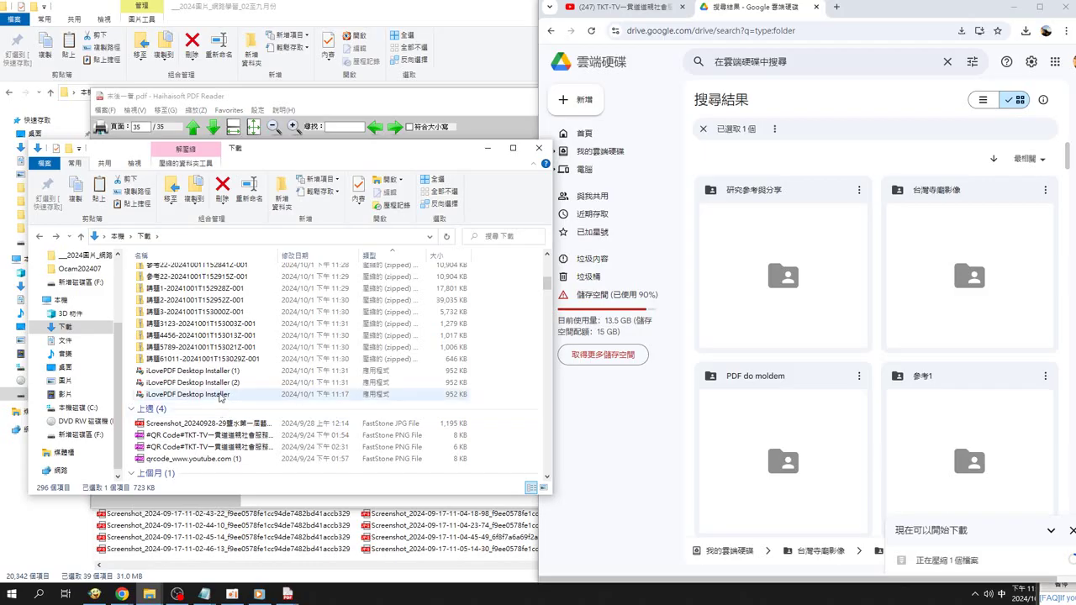
left_click(218, 394)
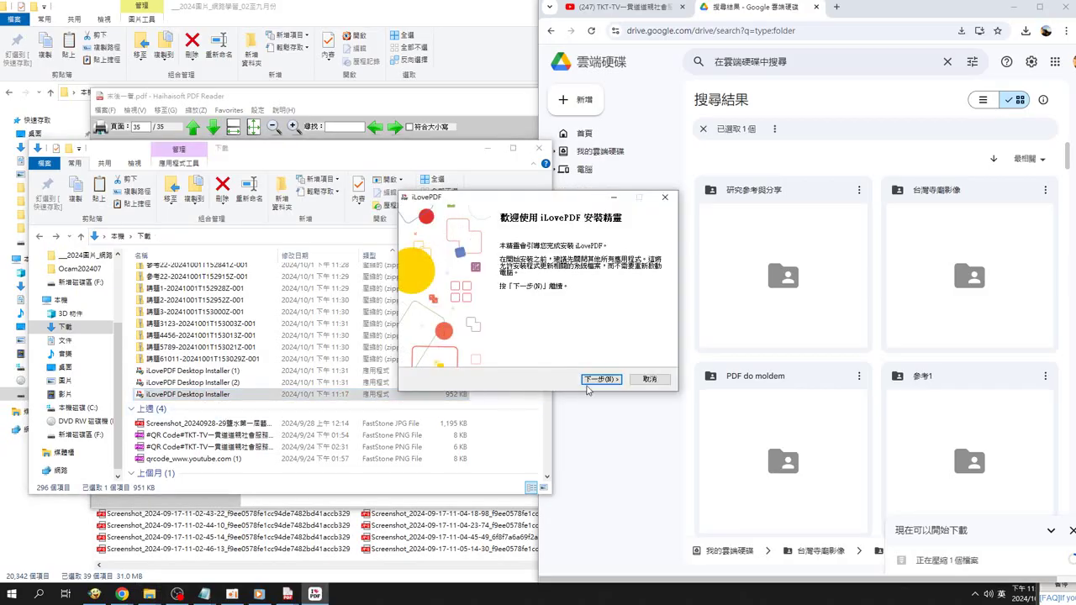
- Accept the iLovePDF license agreement and install into the default folder
left_click(600, 379)
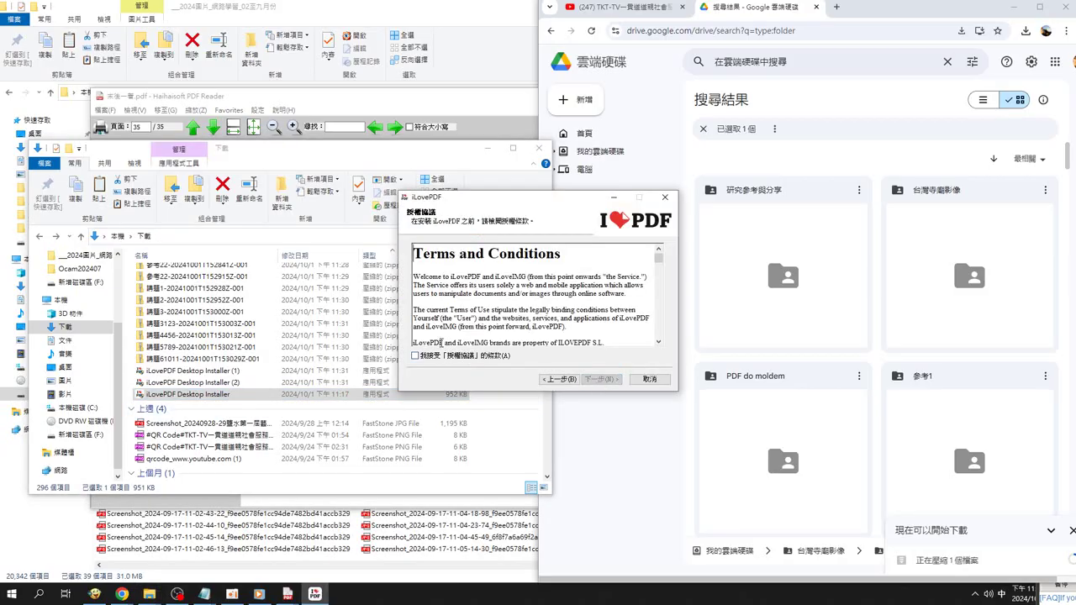
left_click(431, 355)
left_click(602, 383)
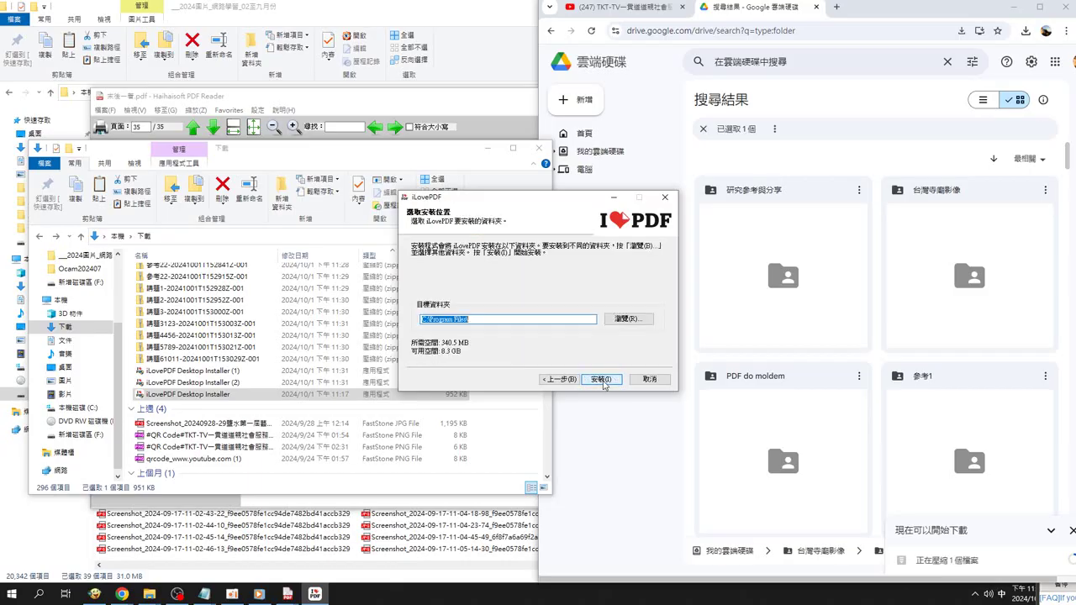
left_click(601, 379)
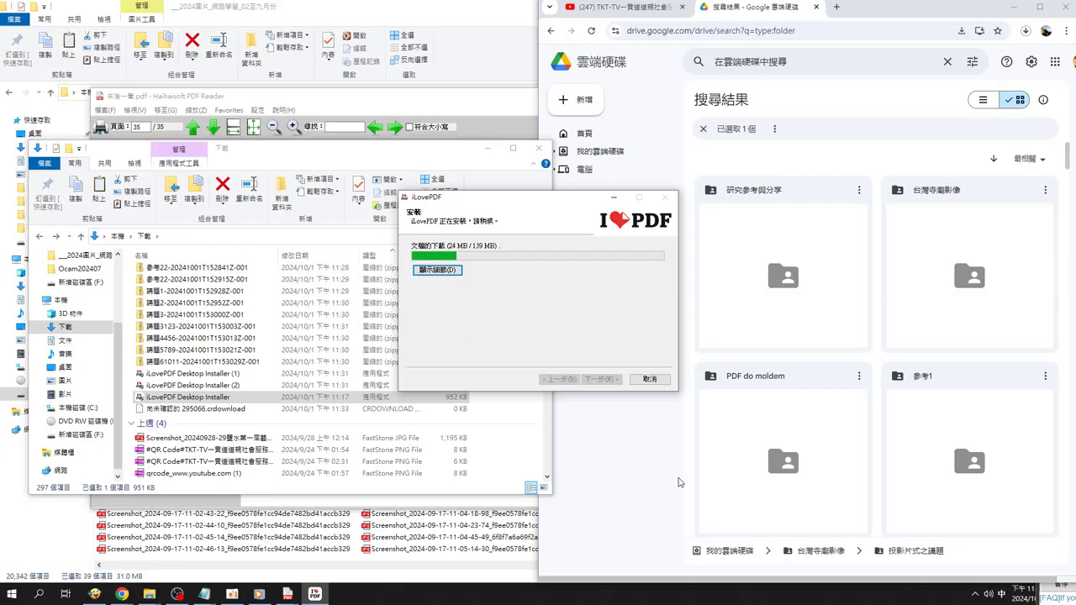
- Return to the downloading iLovePDF installer and move the Downloads window lower
left_click(232, 594)
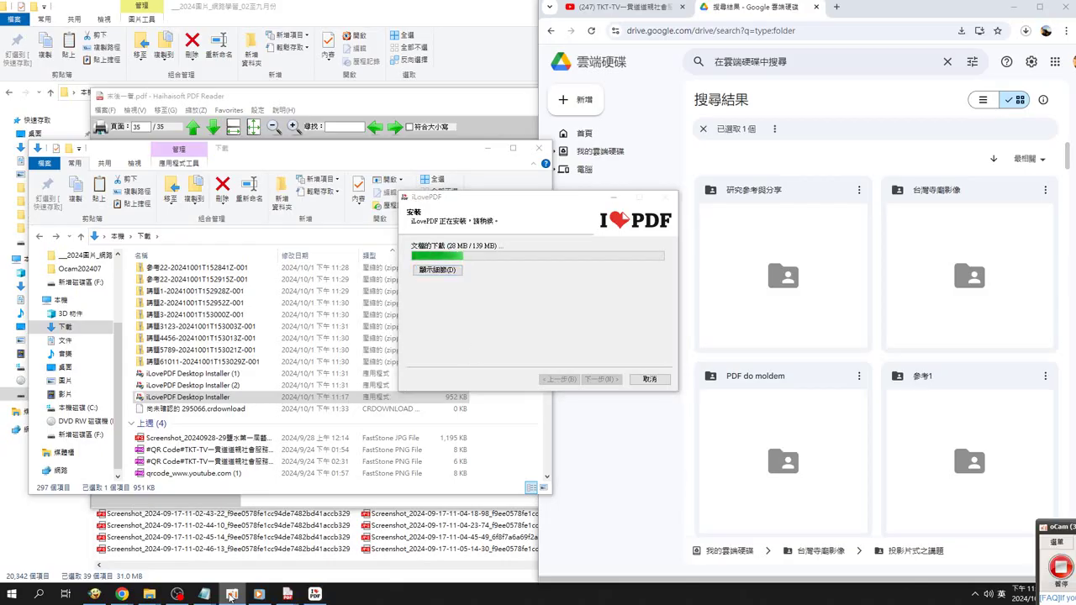
left_click(232, 595)
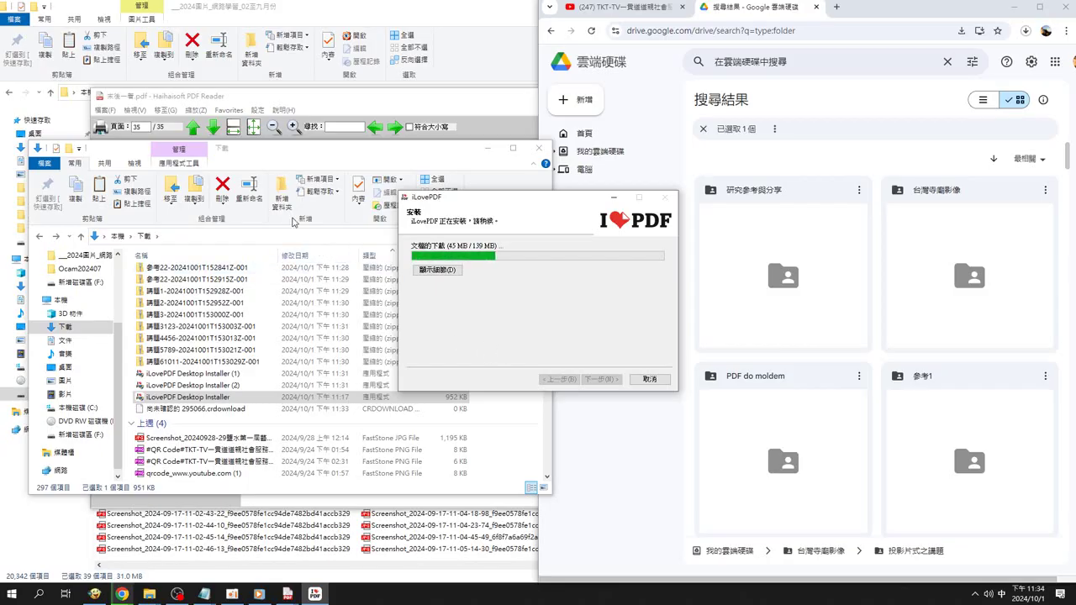
mouse_move(301, 164)
left_mouse_down()
mouse_move(294, 345)
mouse_move(336, 538)
mouse_move(339, 506)
left_mouse_up()
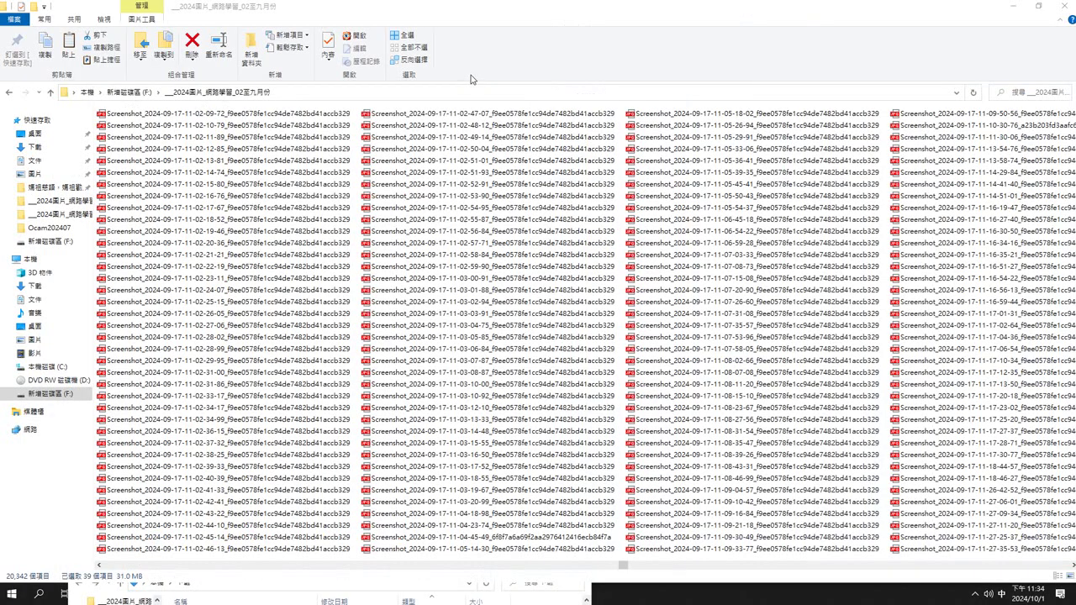
- Minimise the screenshots and Downloads windows, show the PDF reader, then bring up OBS Studio
left_click(474, 81)
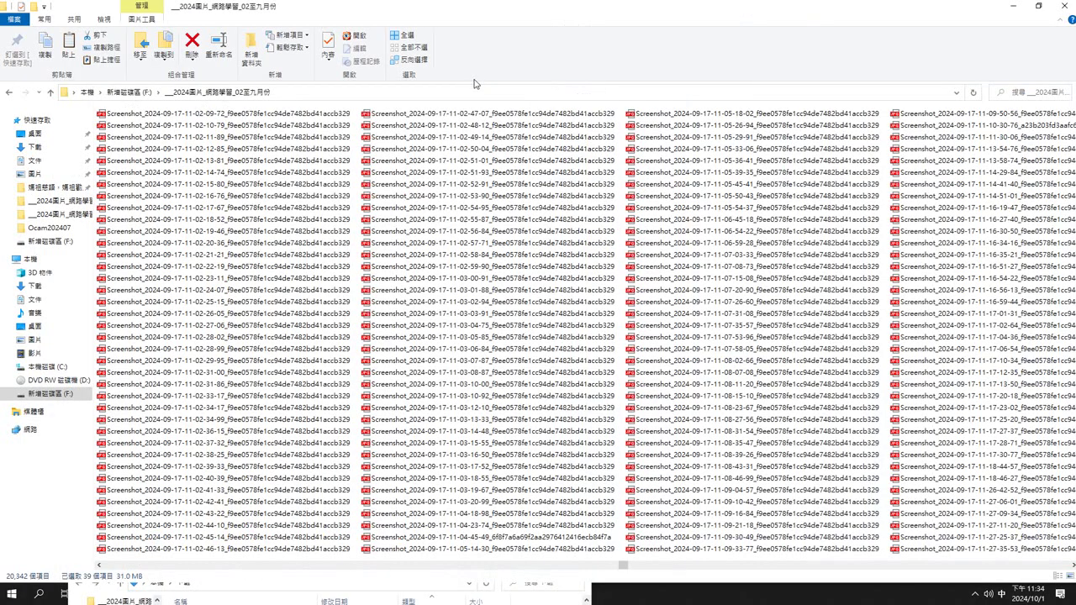
left_click(1016, 7)
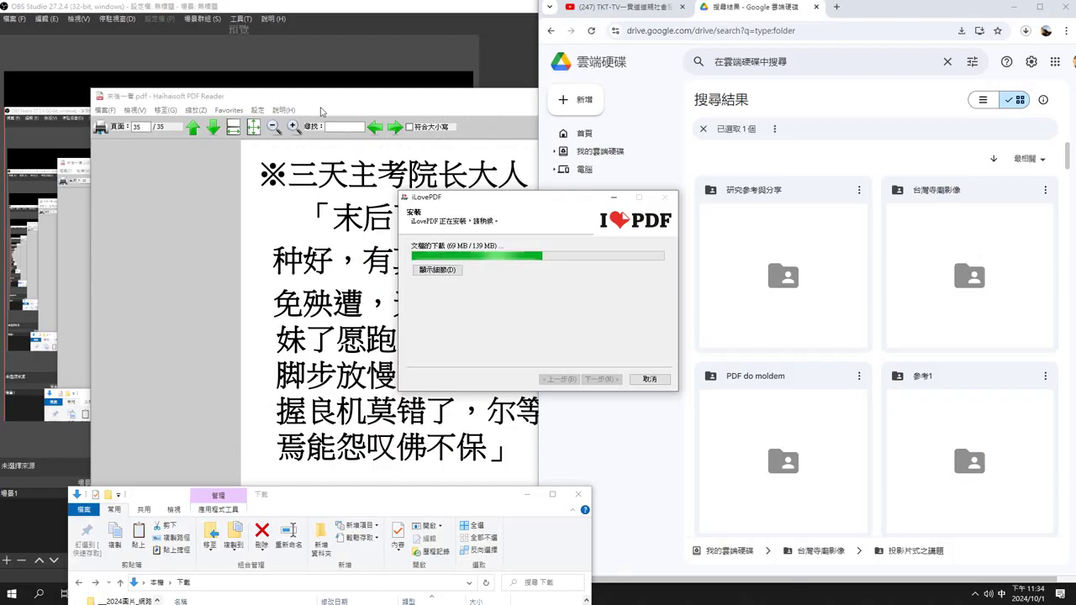
left_click(393, 102)
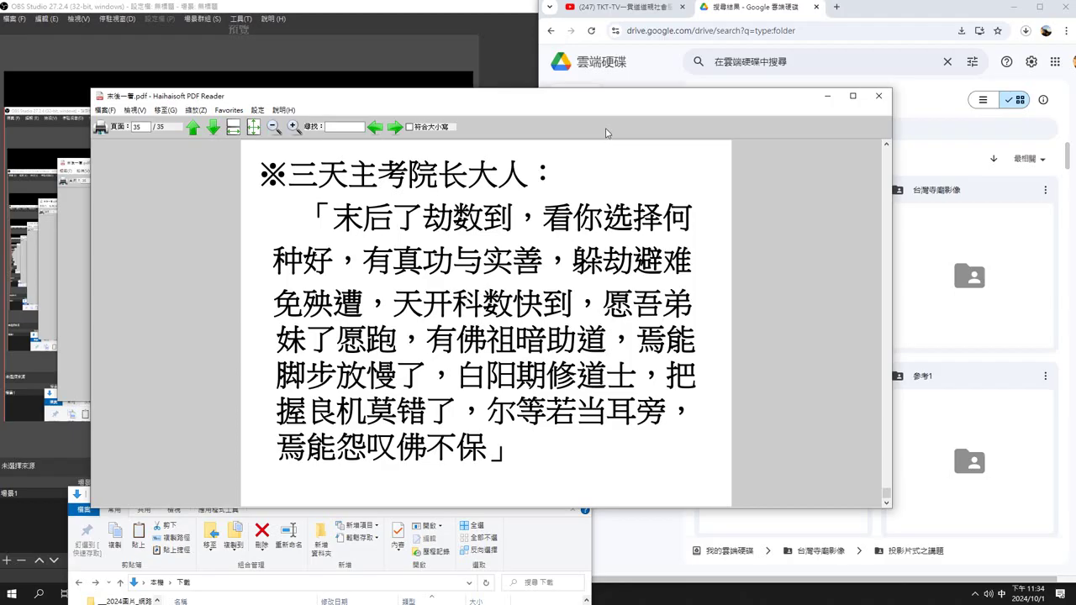
left_click(572, 551)
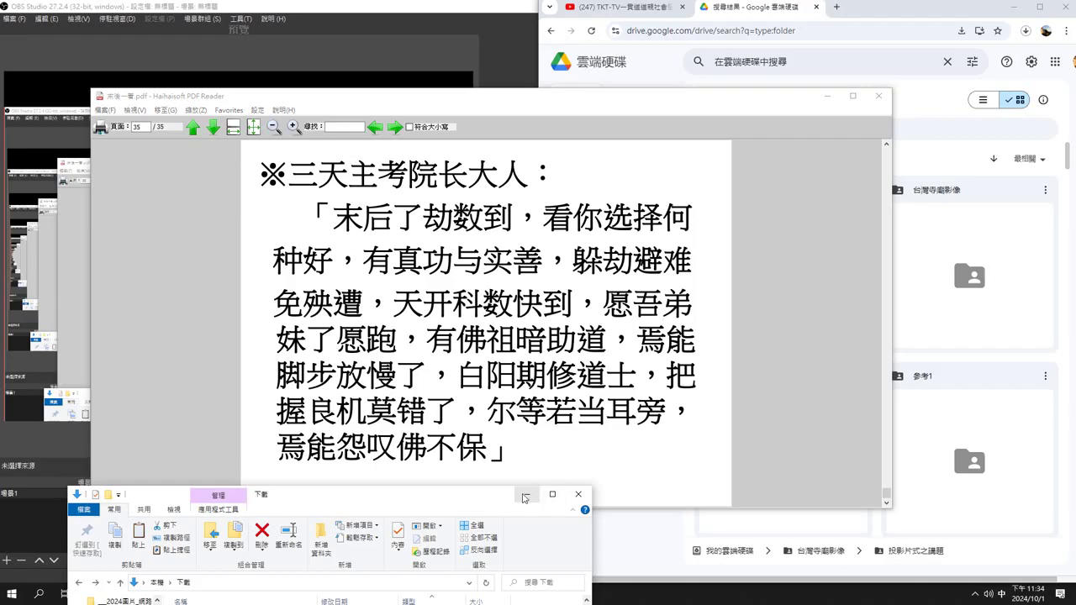
left_click(523, 498)
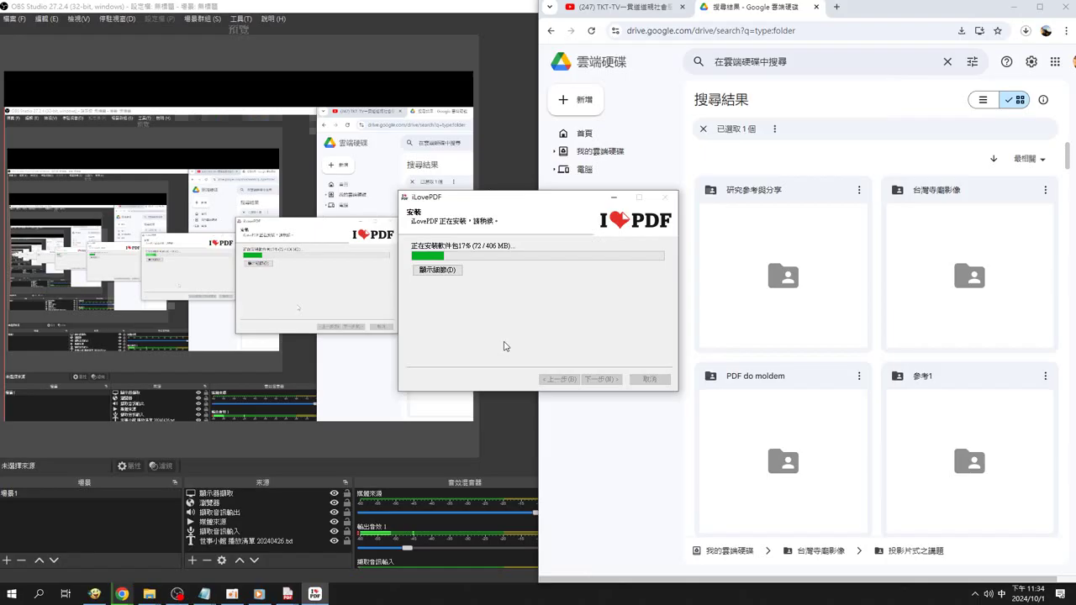
left_click(490, 442)
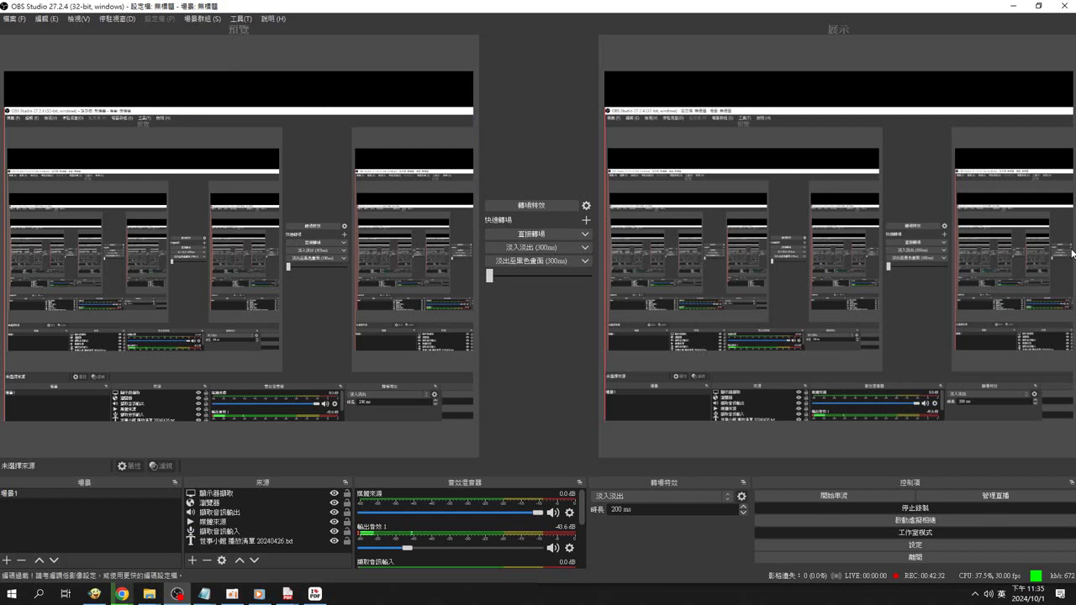
- Switch back to the iLovePDF installer, now showing the Visual C++ 2015-2022 Redistributable license
left_click(316, 597)
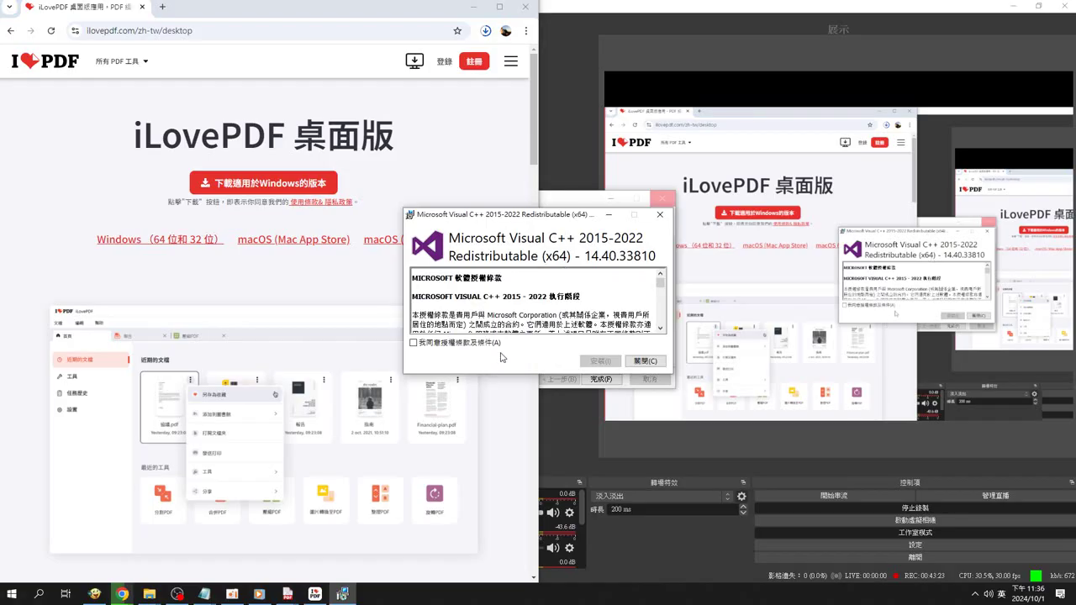
- Read through and accept the Visual C++ Redistributable license, then install it
scroll(538, 302, "down", 2)
scroll(538, 302, "down", 2)
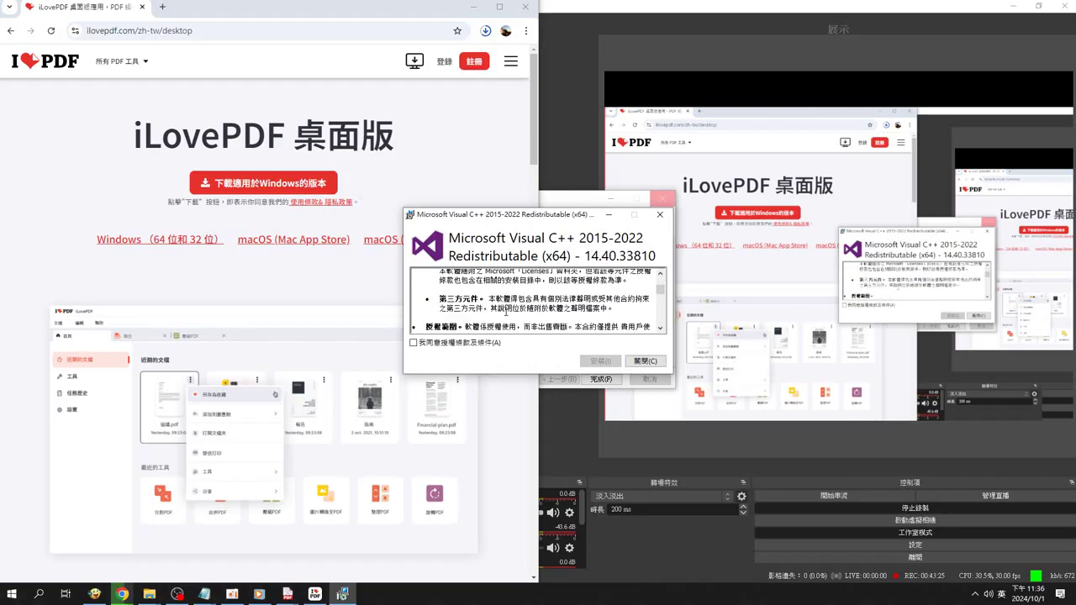
scroll(538, 302, "down", 2)
scroll(660, 300, "down", 2)
scroll(660, 300, "down", 1)
scroll(660, 300, "down", 2)
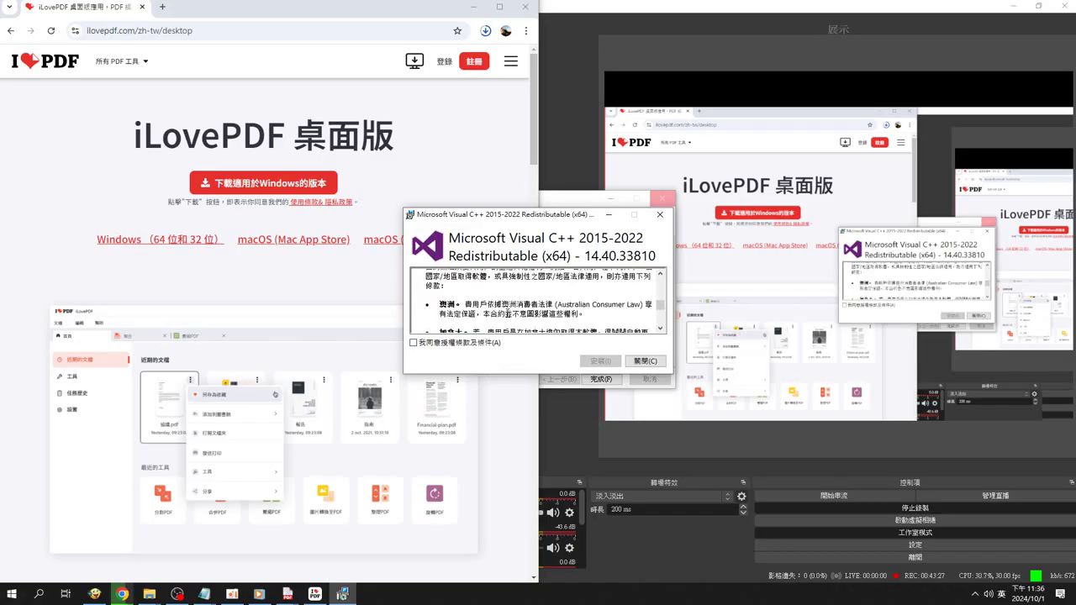
left_click_drag(663, 308, 663, 328)
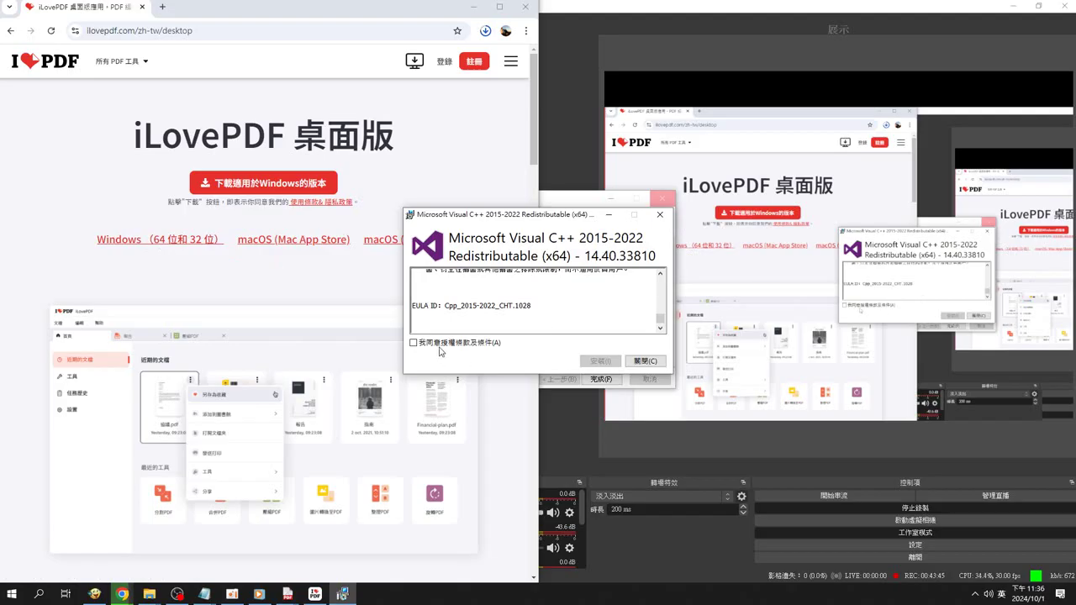
left_click(412, 343)
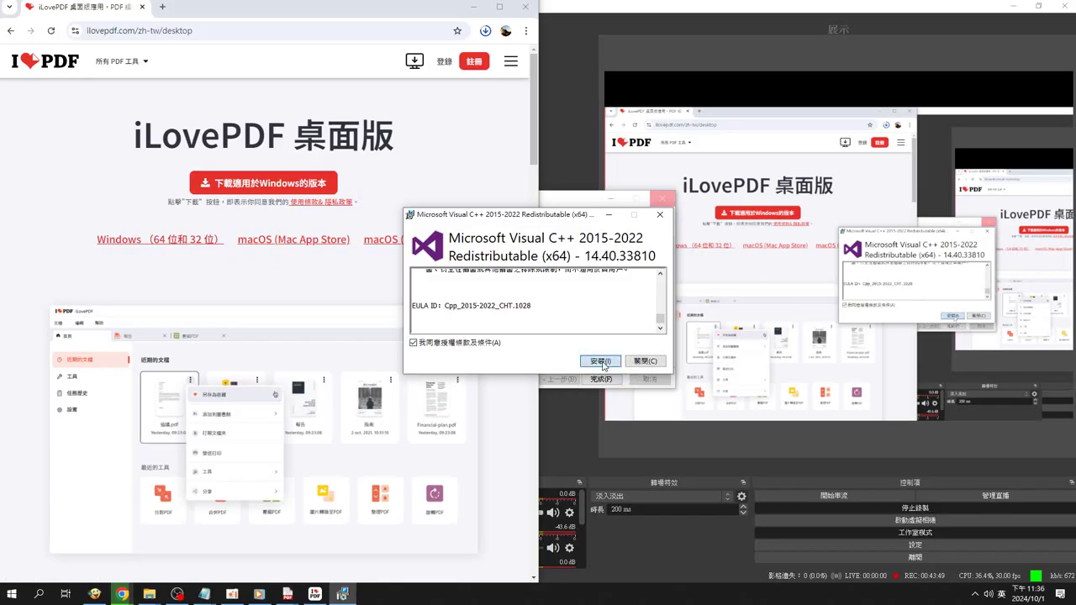
left_click(600, 362)
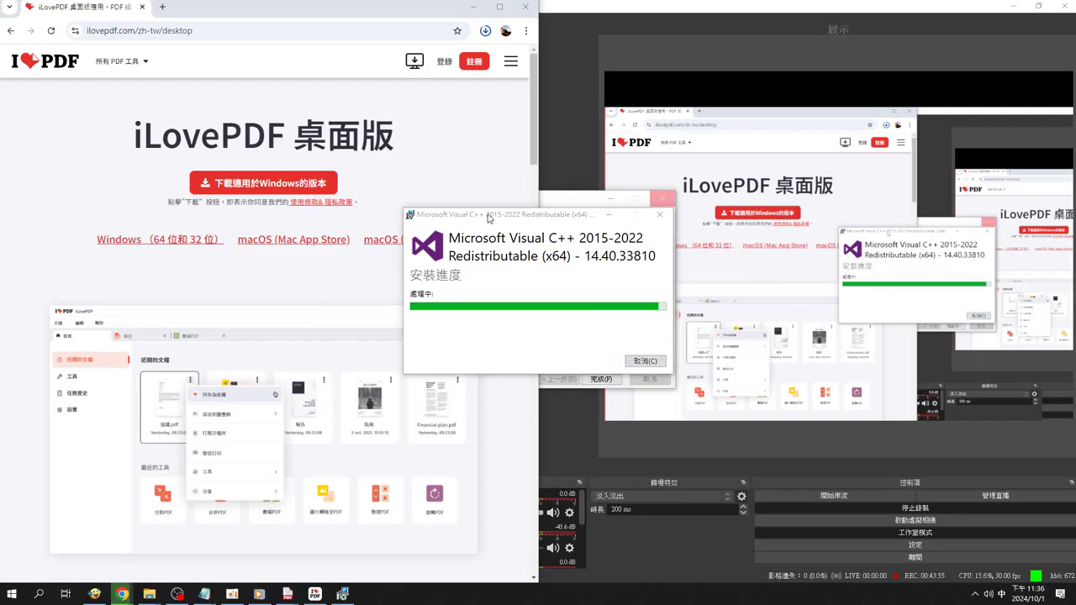
- Keep waiting on the unresponsive iLovePDF installer and close the finished Visual C++ setup
left_click_drag(489, 217, 334, 332)
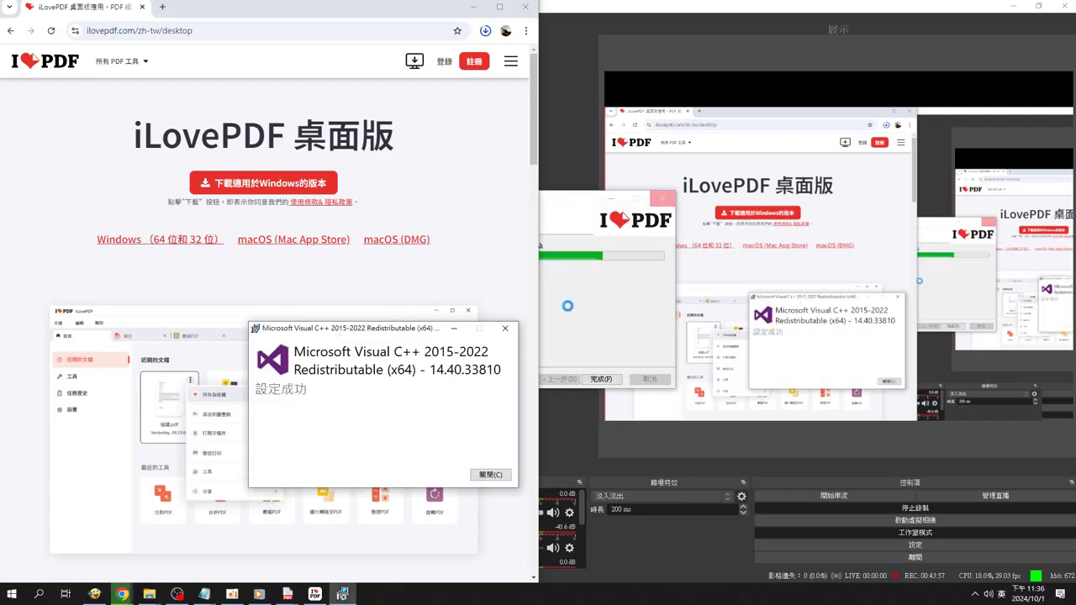
left_click(597, 304)
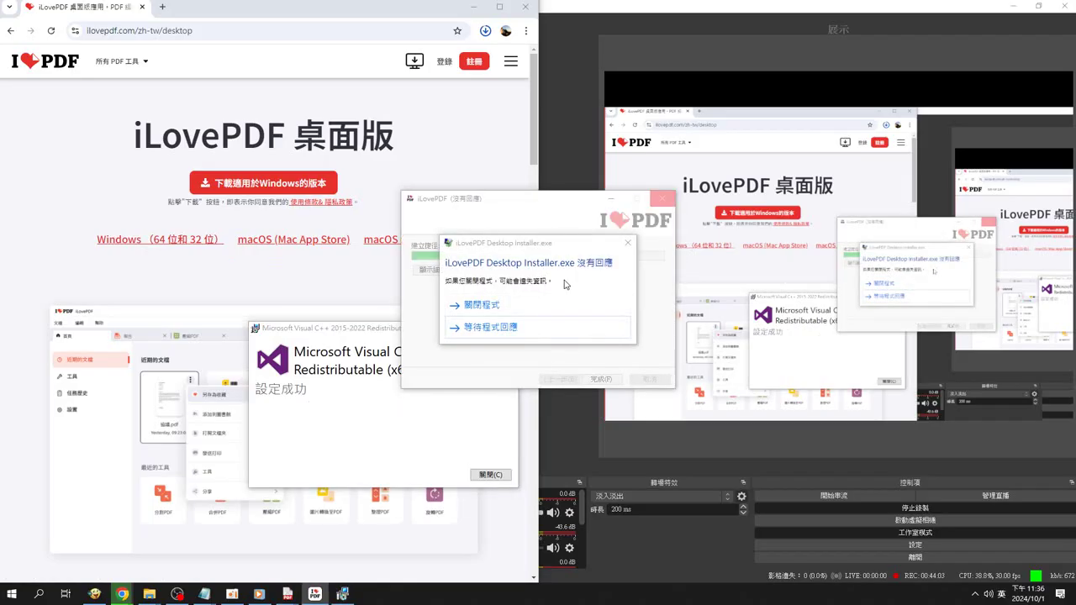
left_click(514, 328)
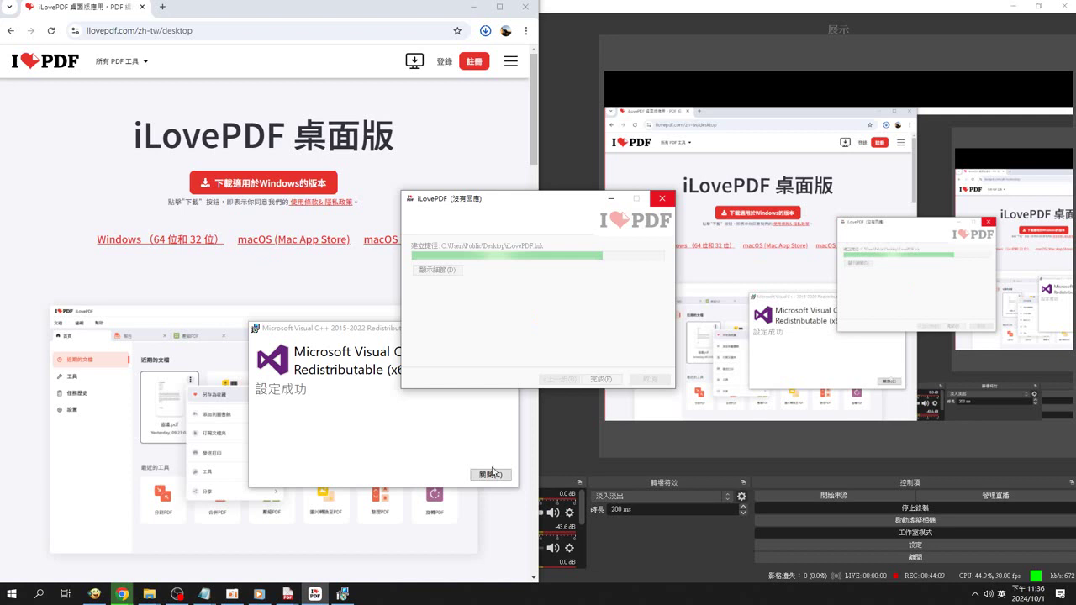
left_click(489, 475)
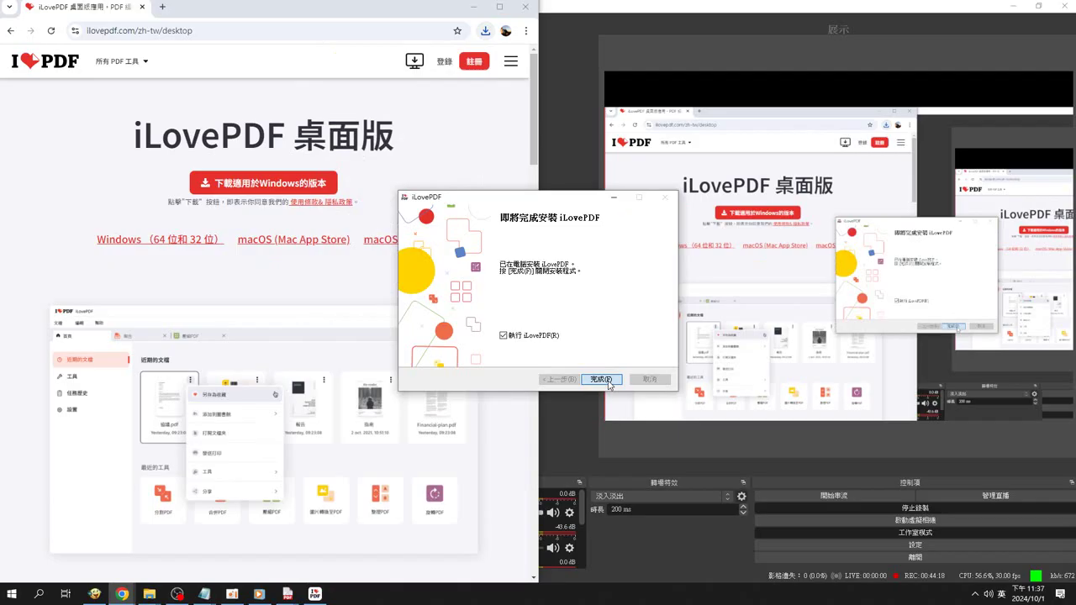
- Finish setup to launch iLovePDF Desktop and move its window to the right
left_click(600, 380)
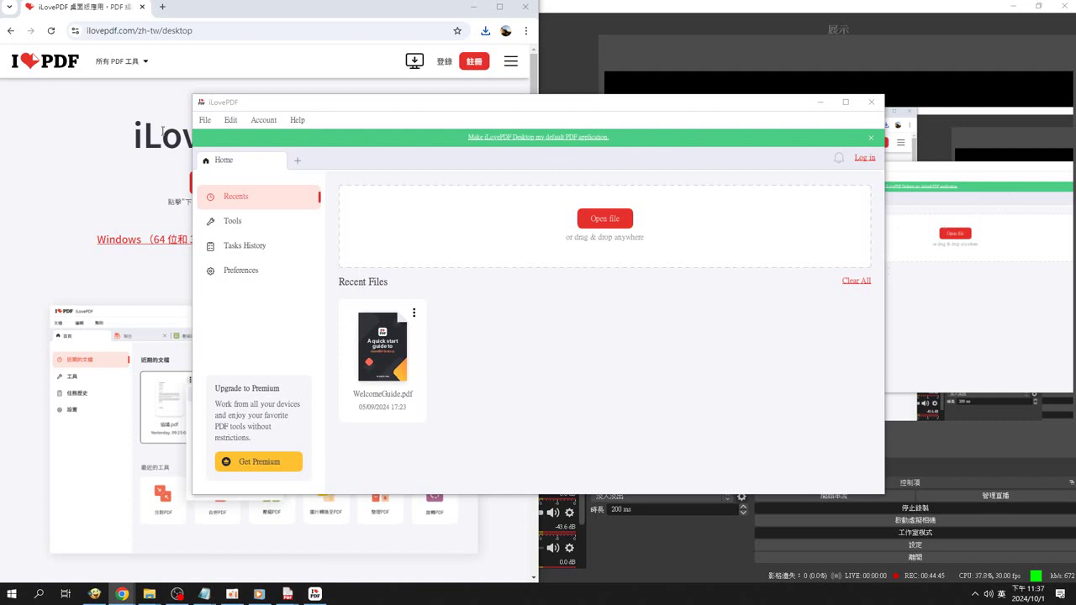
left_click_drag(257, 104, 601, 107)
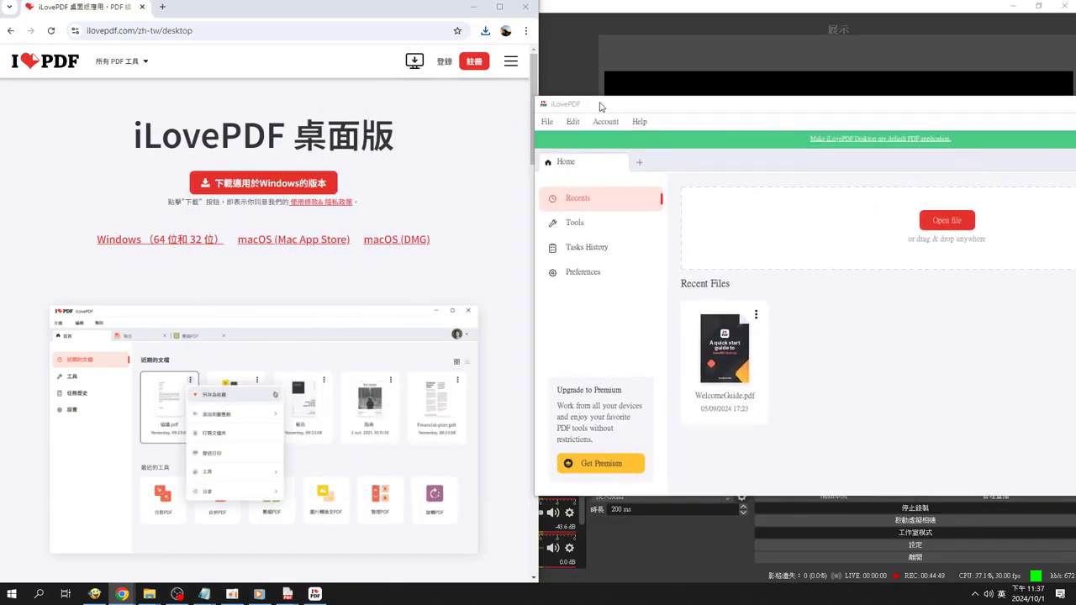
- In Downloads, open the 參考2-20241001T152423Z-001 zip and its 參考2 folder of 27 PPT files
mouse_move(149, 593)
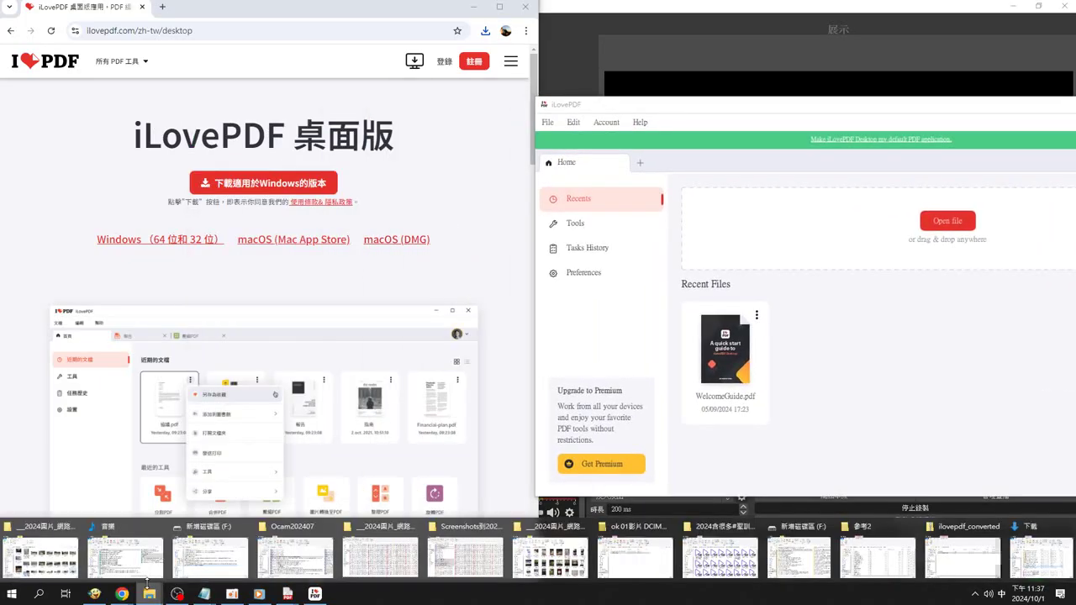
mouse_move(1036, 535)
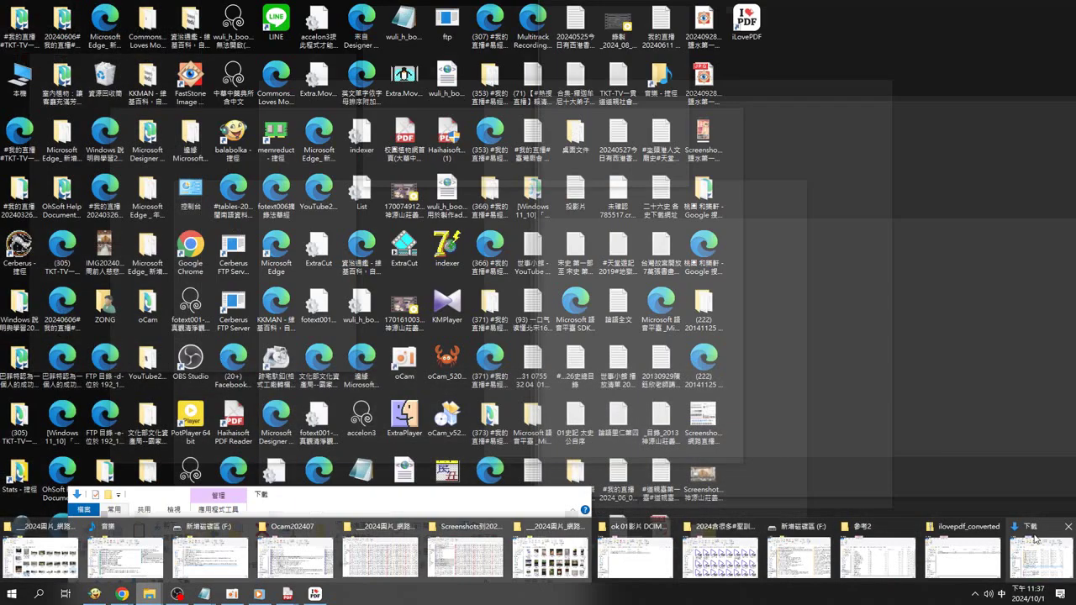
left_click(1035, 535)
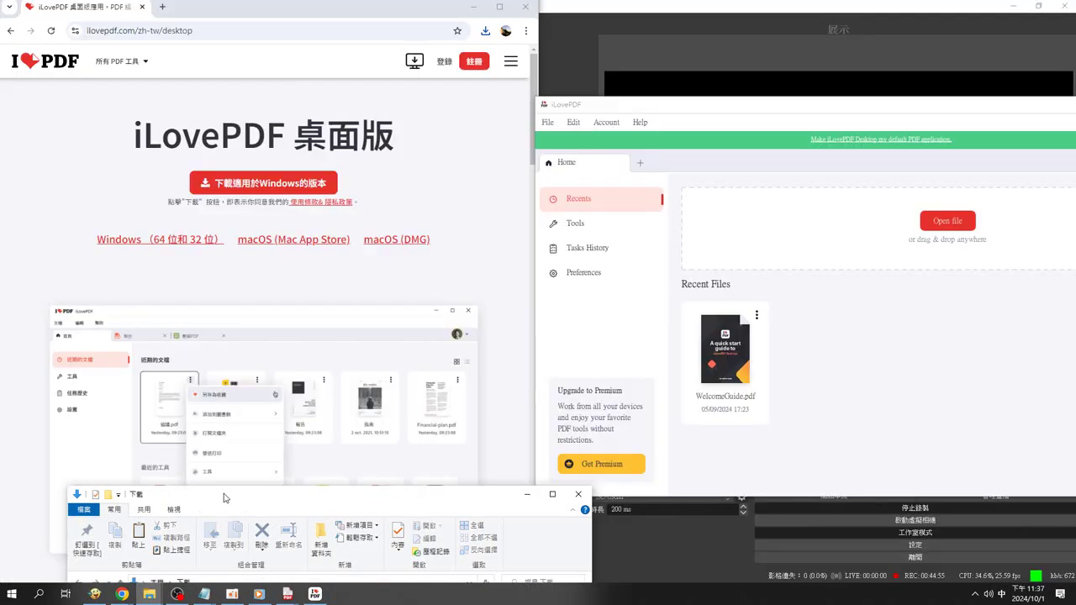
left_click_drag(223, 498, 171, 223)
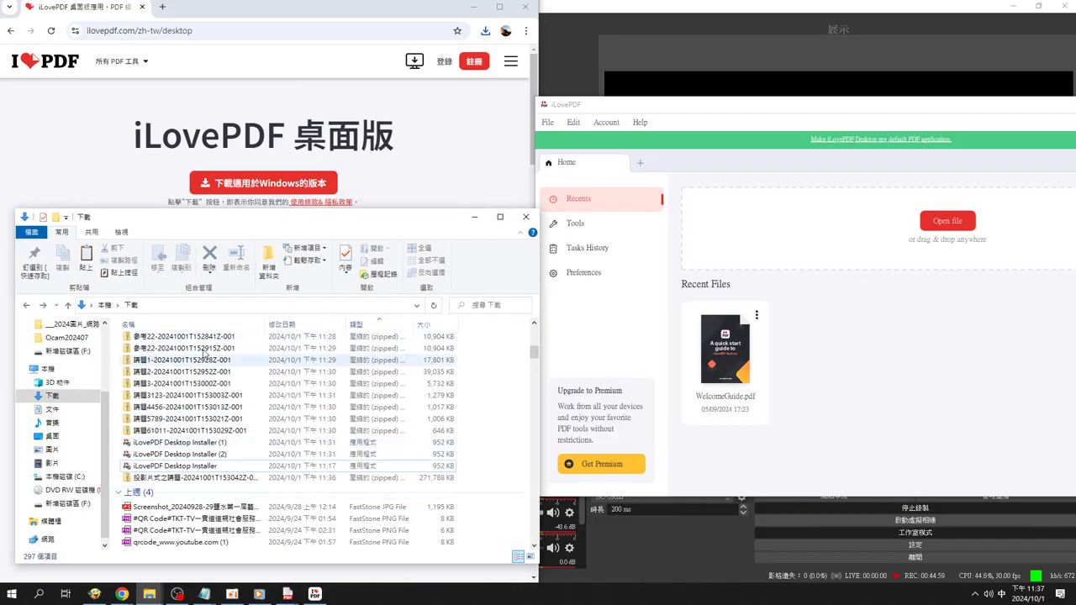
scroll(223, 336, "down", 1)
scroll(220, 335, "up", 5)
scroll(211, 336, "up", 5)
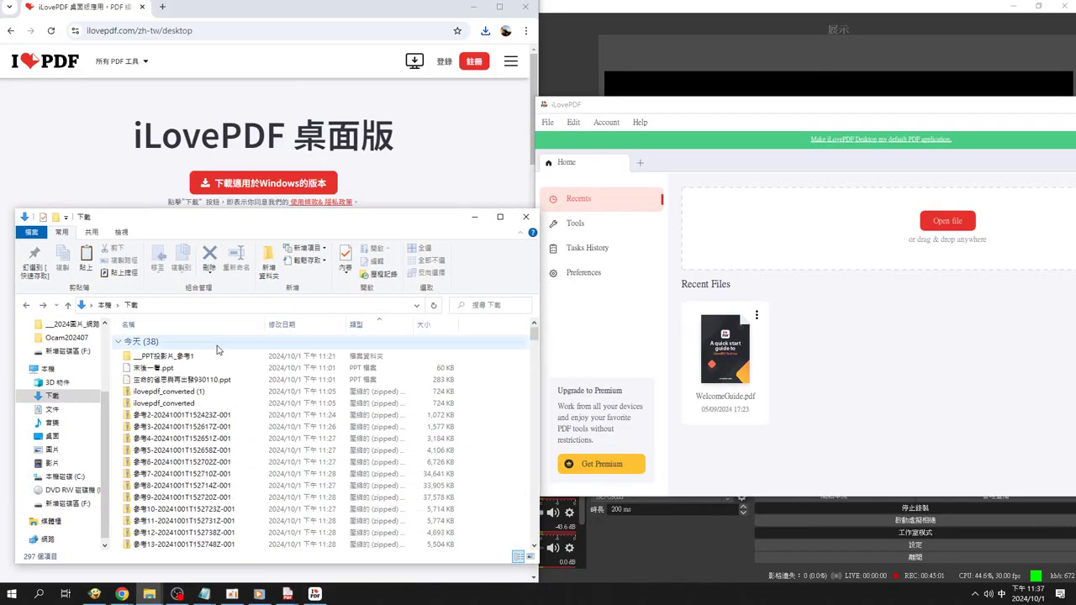
left_click(186, 415)
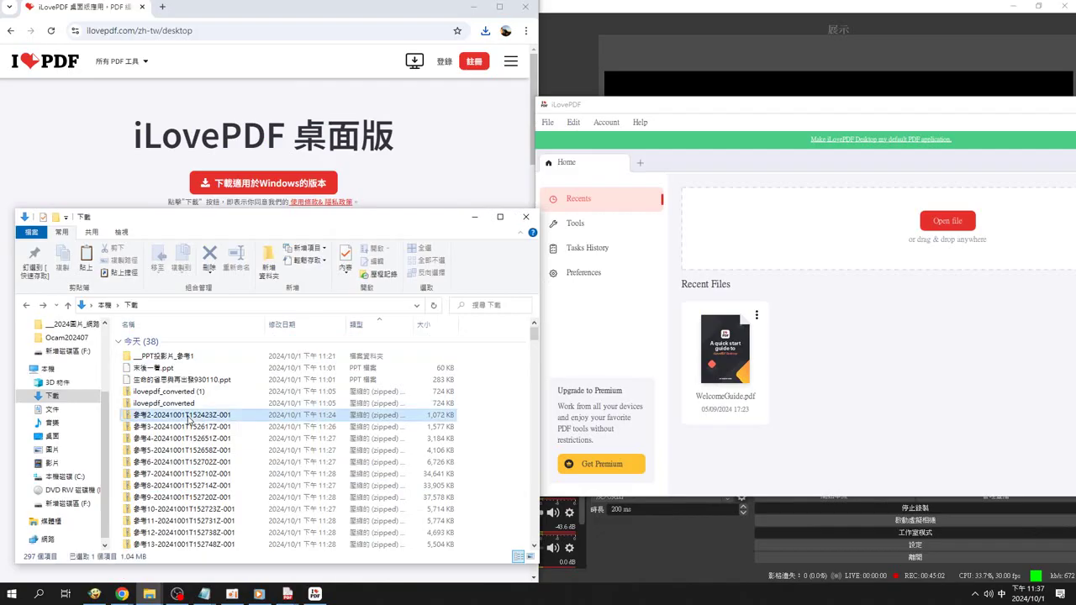
double_click(187, 416)
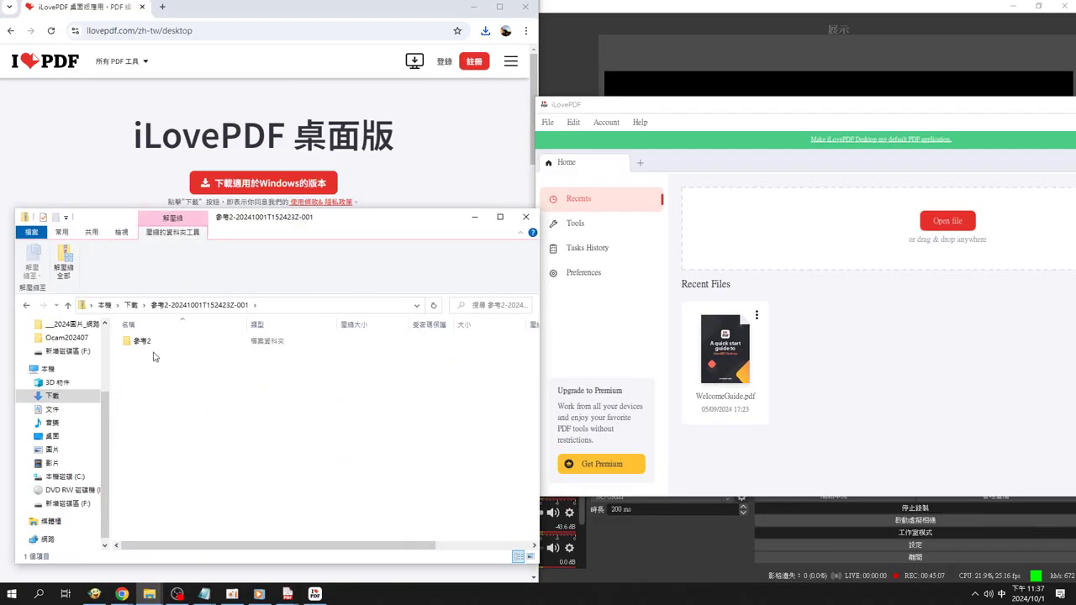
left_click(141, 343)
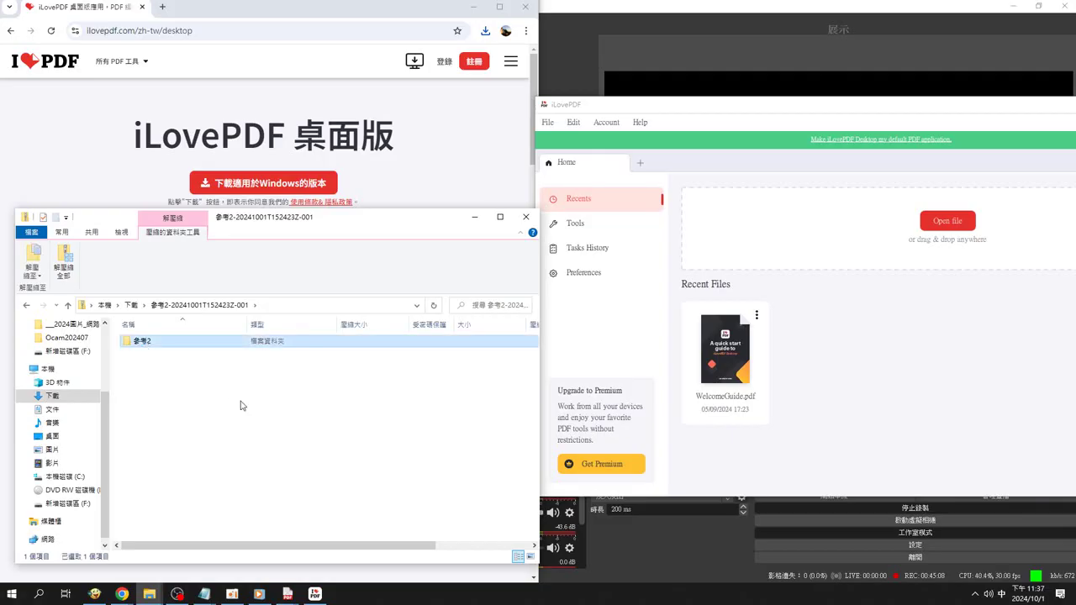
key("Return")
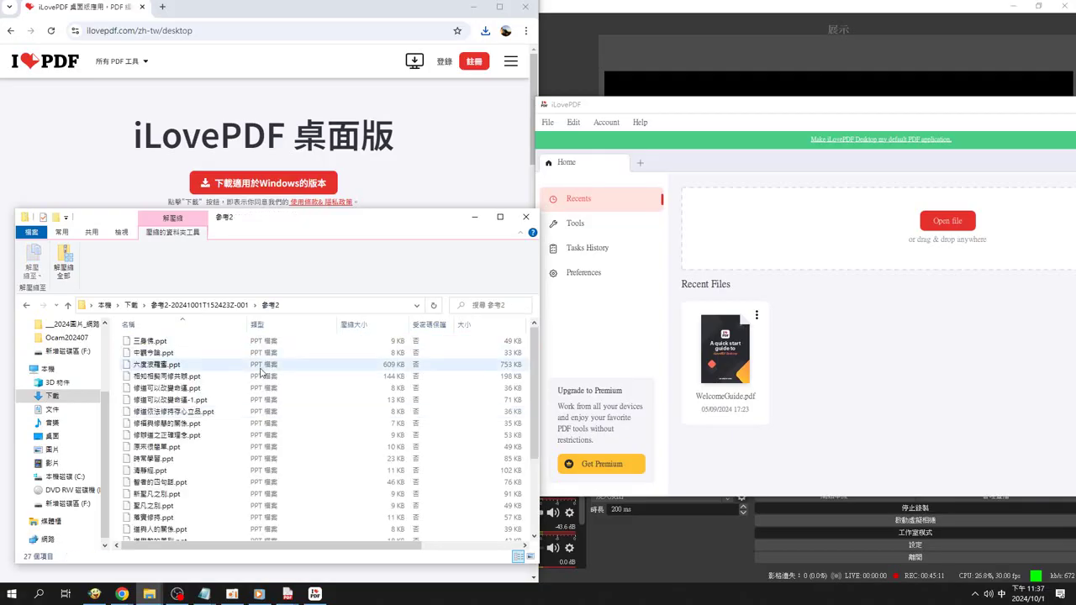
- Drag all 27 PPT files from 參考2 onto iLovePDF, then shift its window down-left
key("ctrl+a")
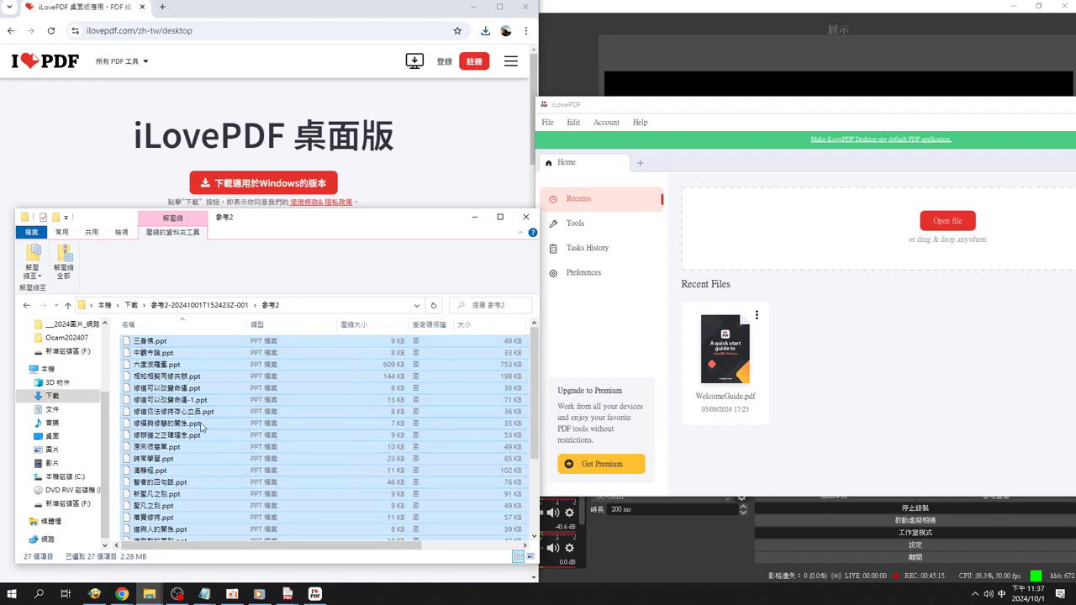
left_click_drag(190, 418, 860, 368)
left_click_drag(362, 414, 900, 262)
mouse_move(813, 95)
left_mouse_down()
mouse_move(668, 366)
mouse_move(653, 164)
left_mouse_up()
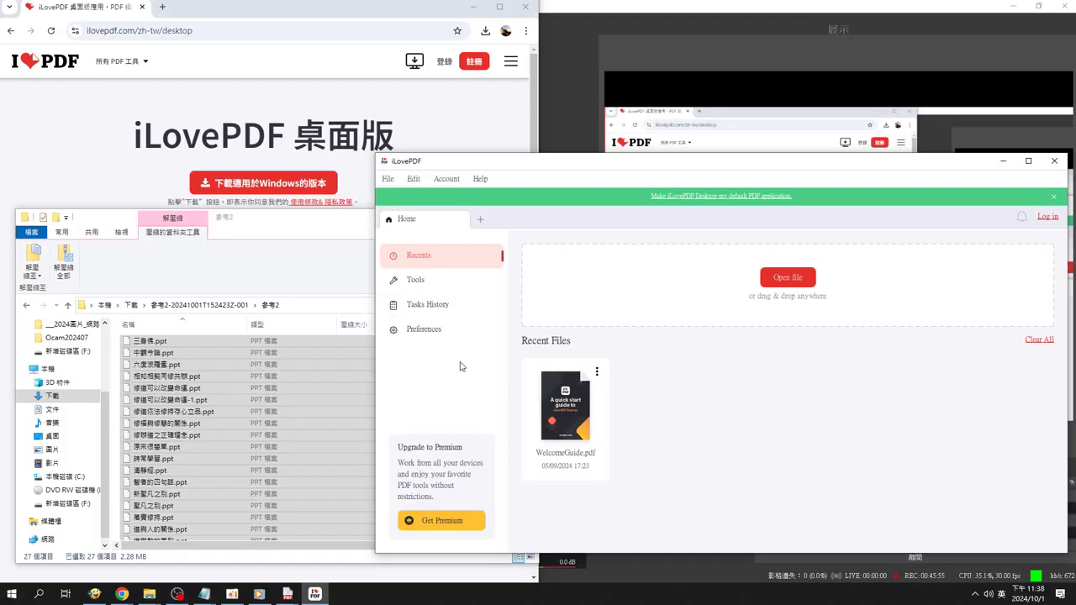
- Open WelcomeGuide.pdf from Recent Files in its own iLovePDF tab
left_click(598, 372)
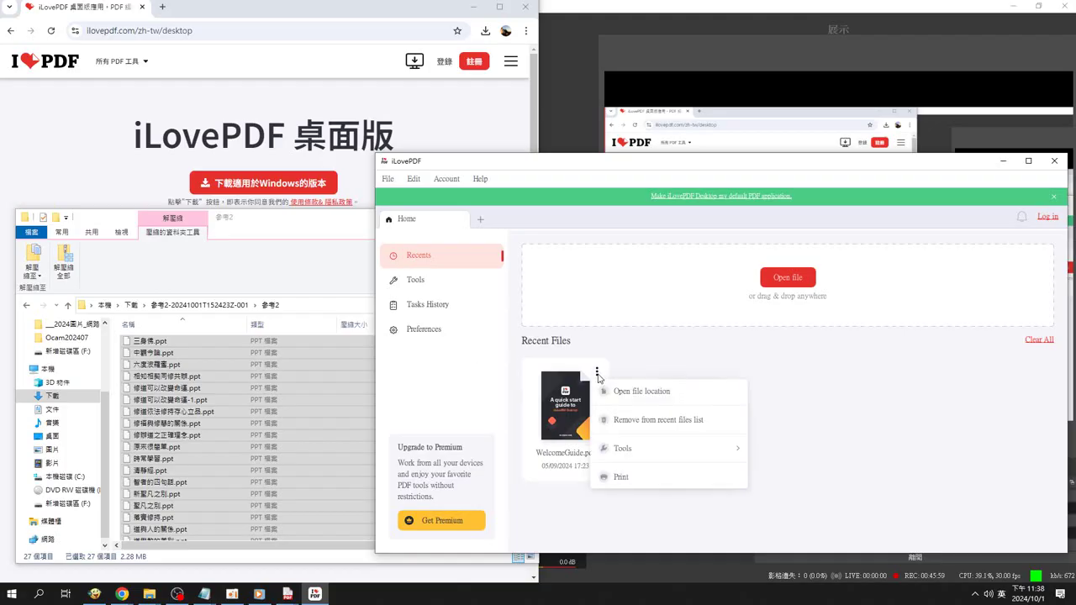
left_click(559, 417)
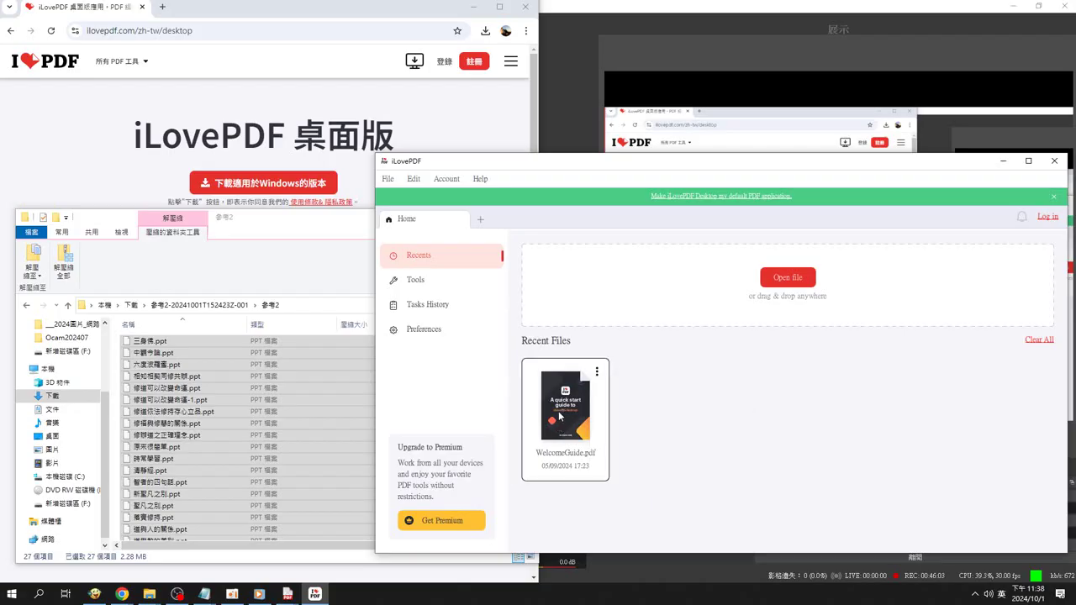
double_click(559, 416)
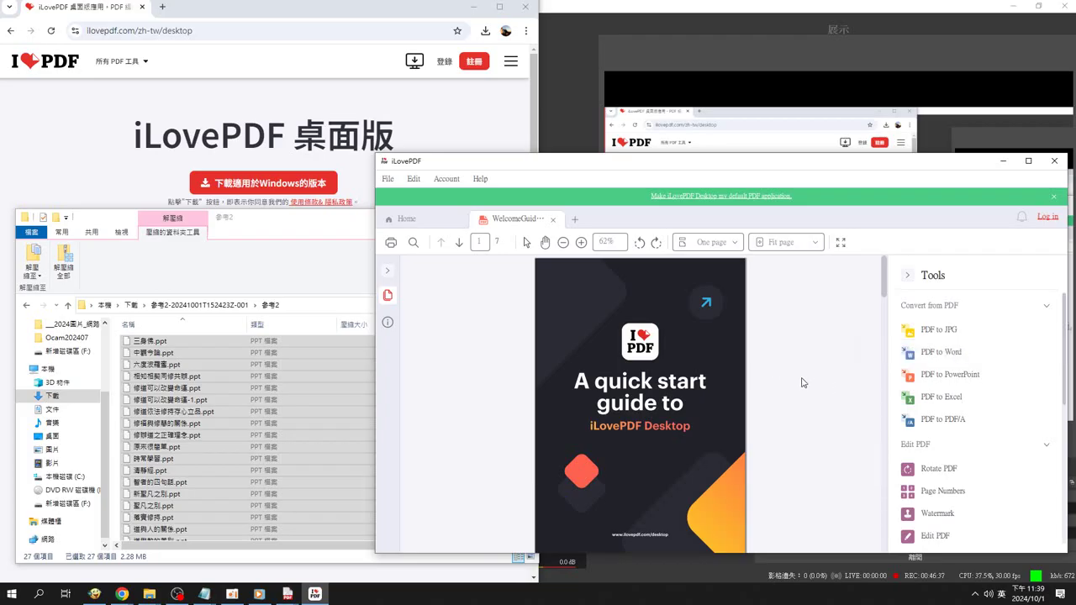
- Scroll through the welcome guide and Tools panel to reach the Convert from PDF group
scroll(801, 383, "down", 1)
scroll(801, 387, "down", 5)
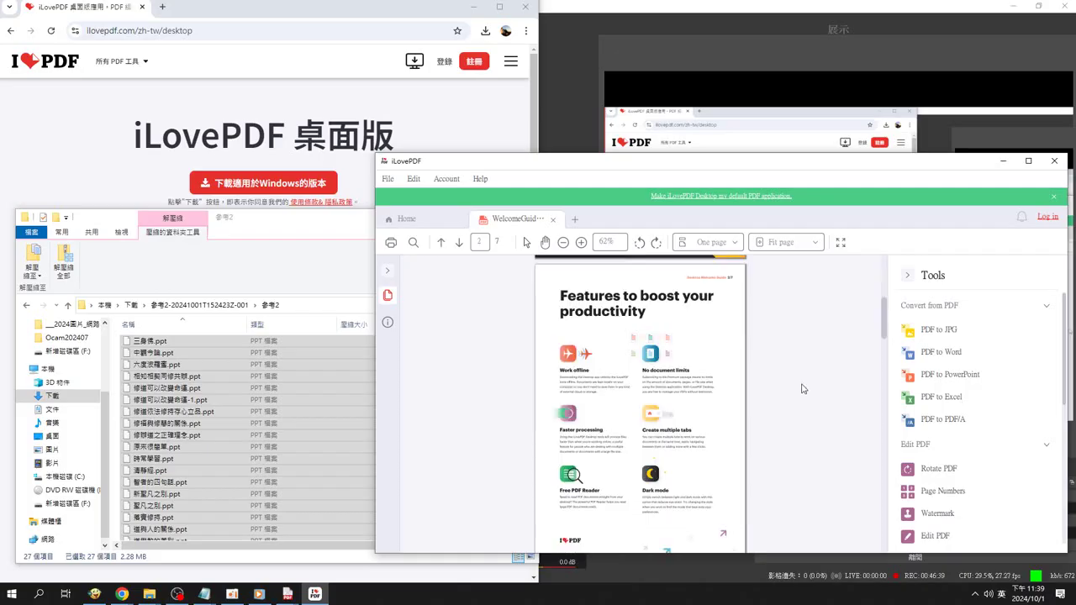
scroll(804, 400, "down", 1)
scroll(804, 400, "down", 3)
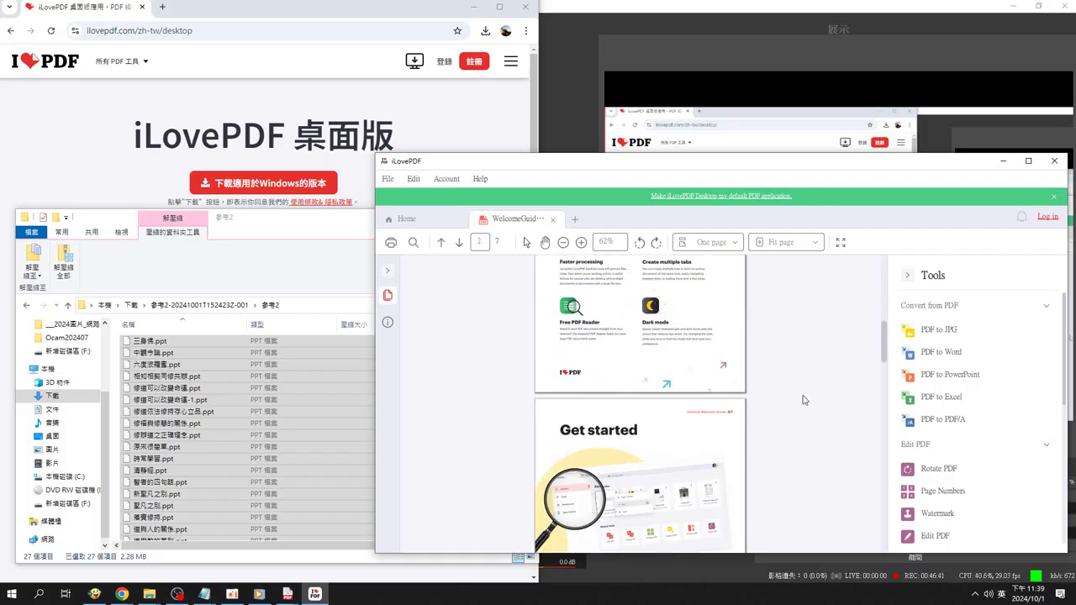
scroll(804, 400, "up", 3)
scroll(803, 400, "down", 2)
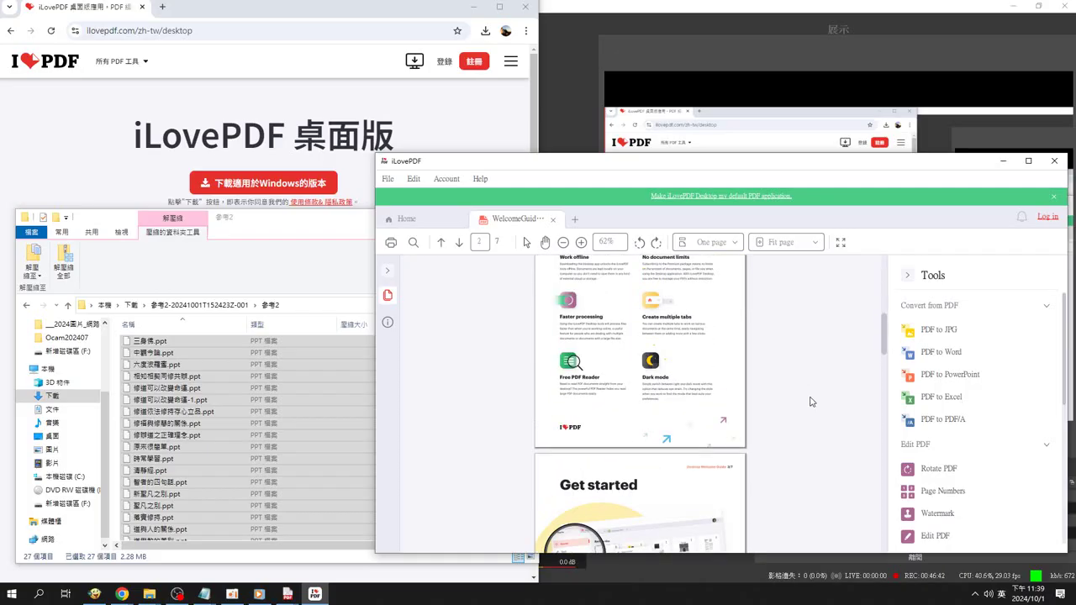
scroll(811, 401, "down", 3)
scroll(1062, 458, "down", 3)
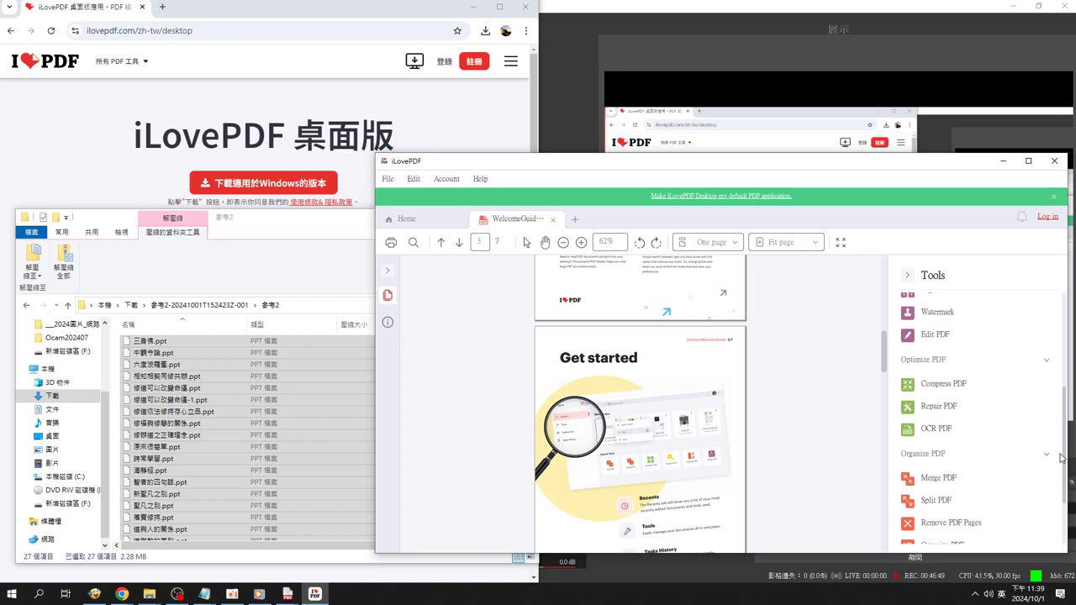
scroll(1042, 480, "up", 2)
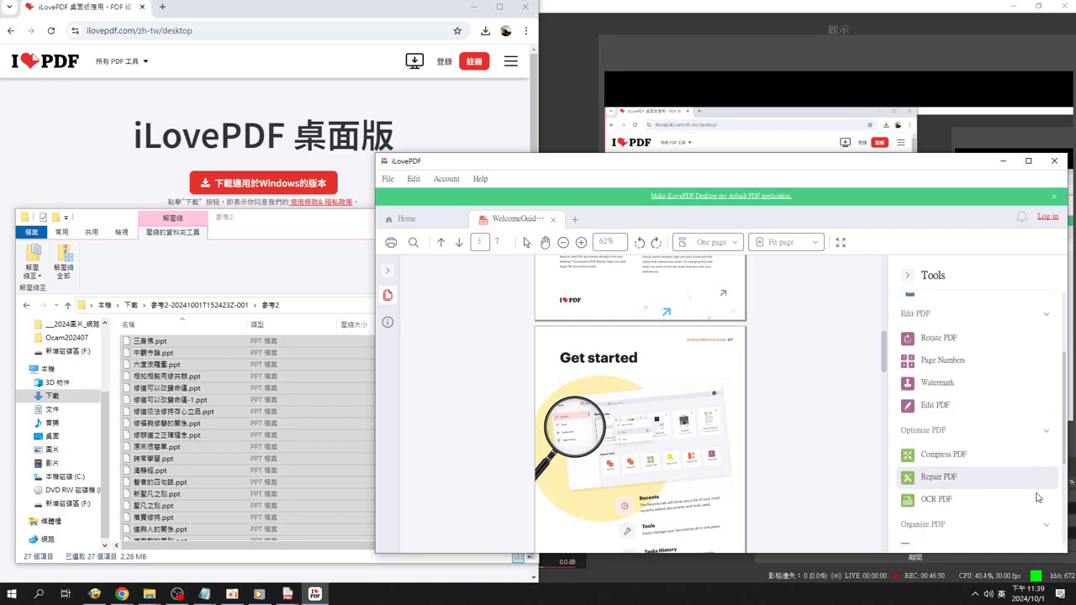
scroll(1039, 497, "down", 5)
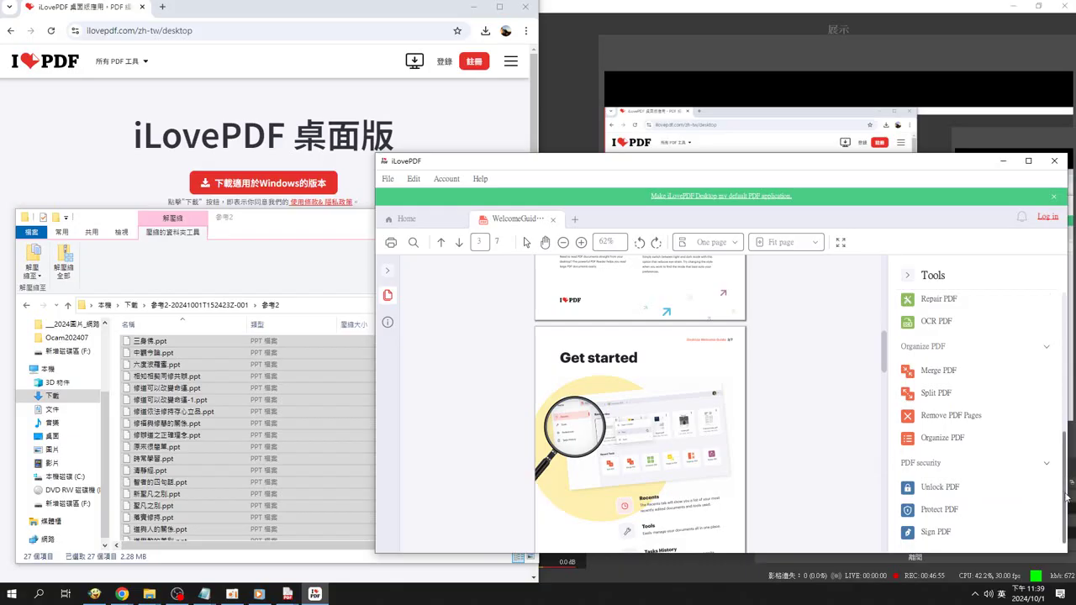
left_click_drag(1066, 497, 1066, 360)
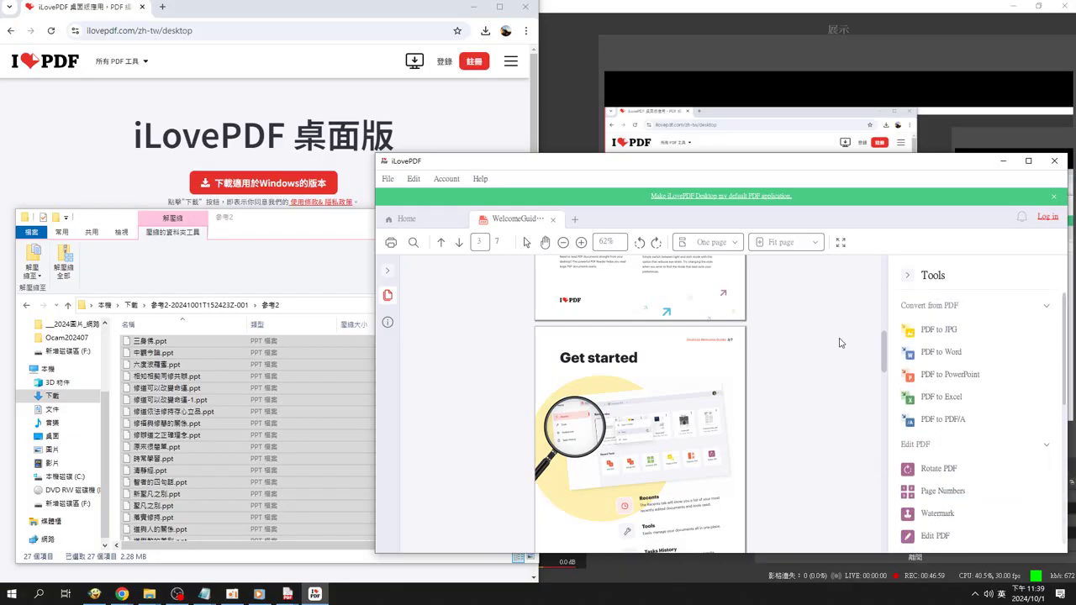
- Collapse Edit PDF and expand Convert from PDF to reveal PDF to Word, PowerPoint, Excel, PDF/A
left_click(1047, 307)
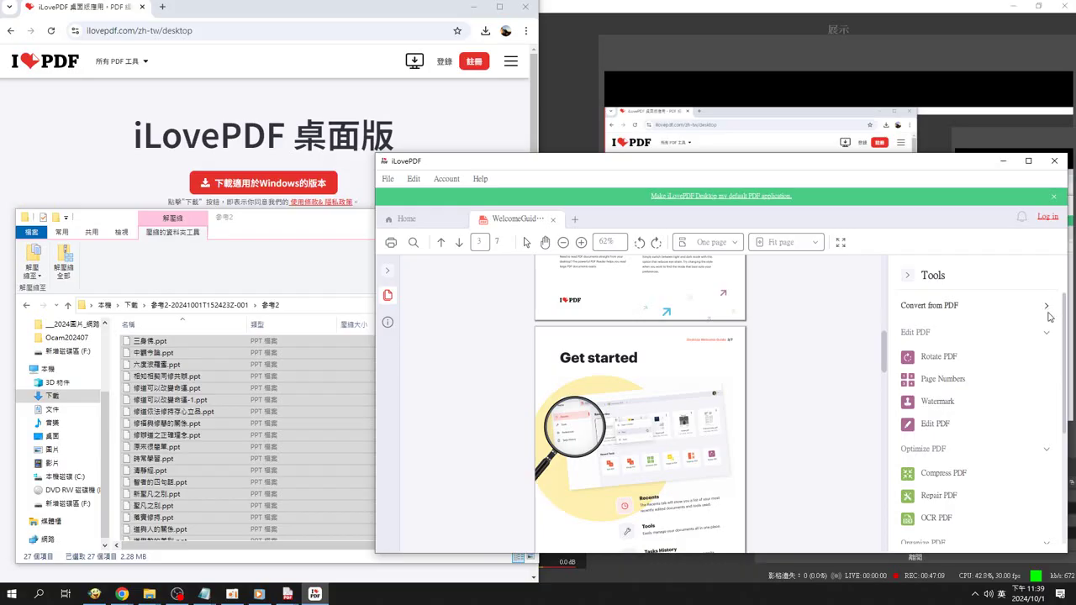
left_click(1047, 307)
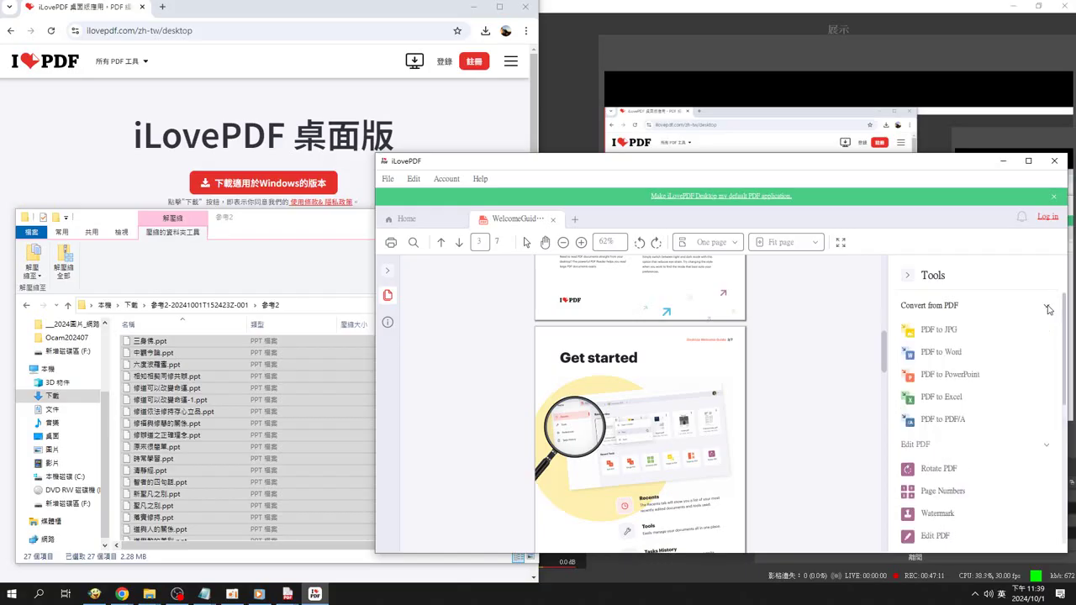
left_click(1047, 308)
left_click(1047, 334)
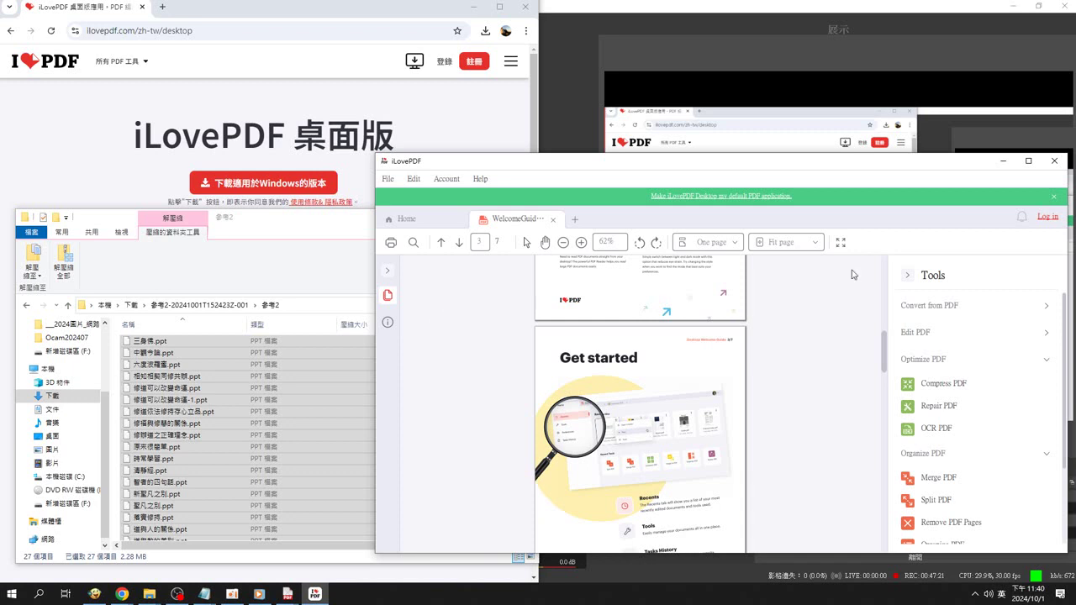
left_click(940, 308)
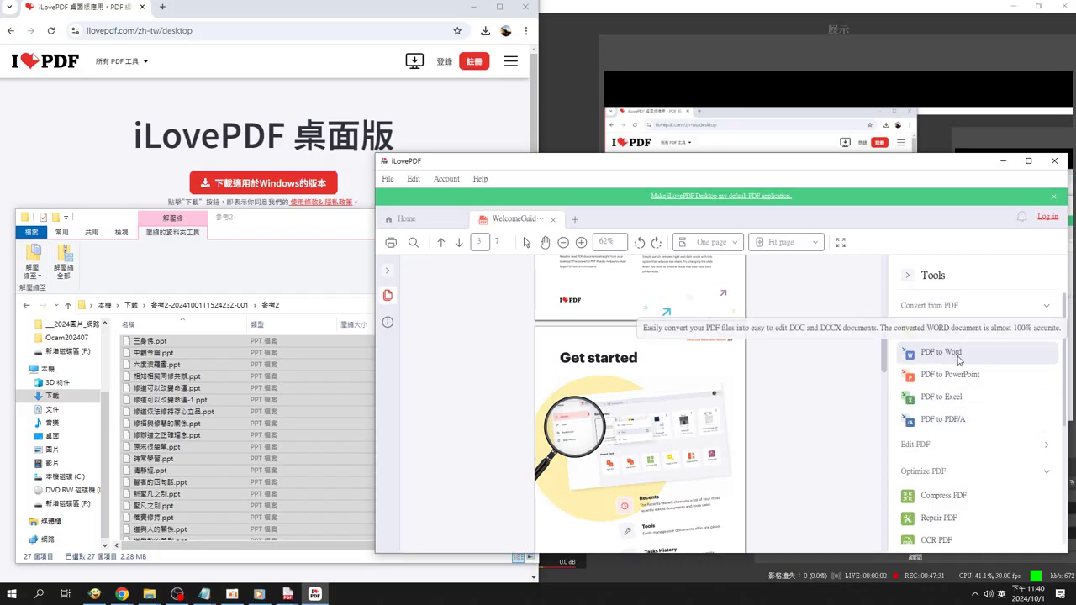
- Open the PDF to Word tool and add another PDF from the 下載 folder
left_click(940, 352)
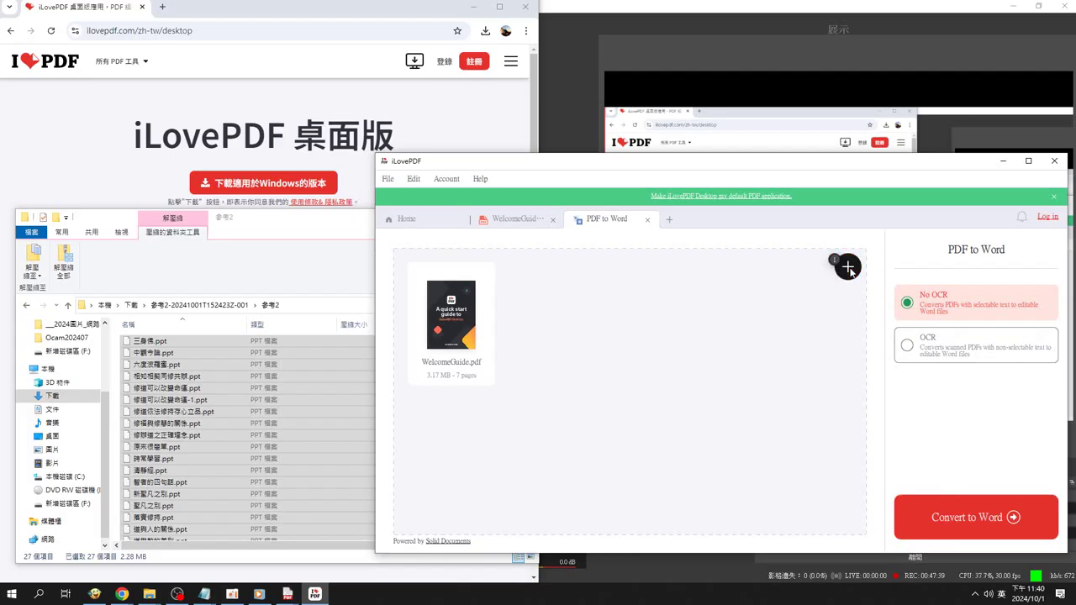
left_click(849, 269)
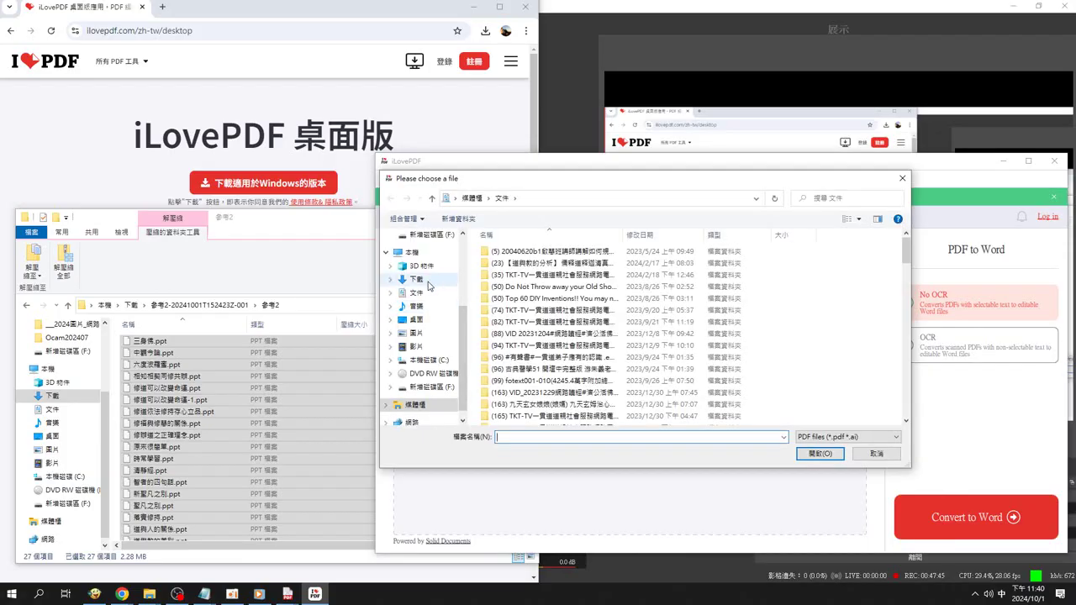
left_click(418, 279)
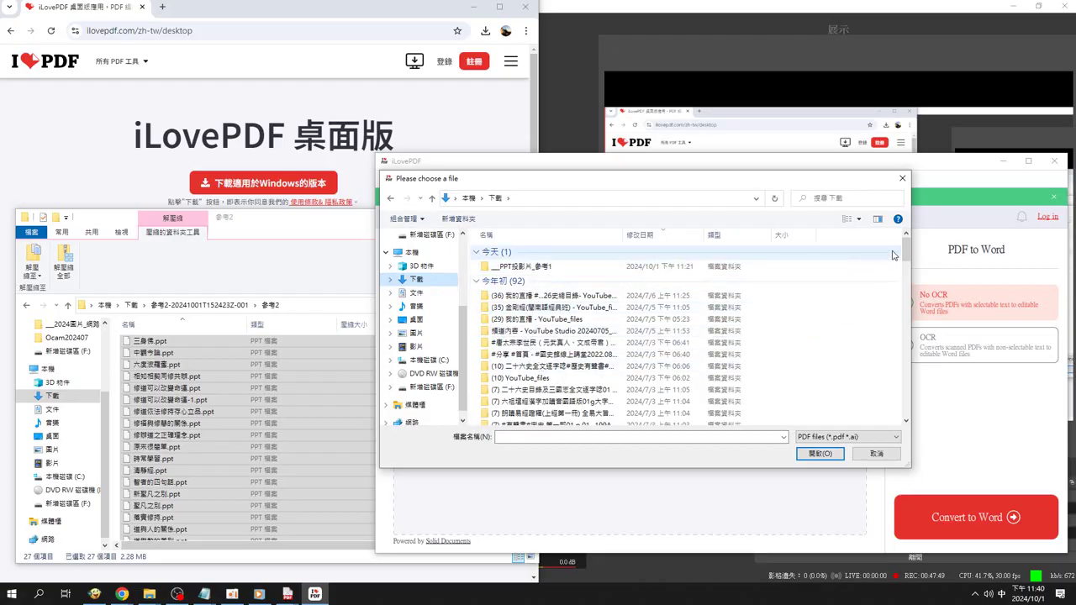
- Scroll through the 下載 folder's contents in the file chooser
left_click_drag(905, 252, 893, 329)
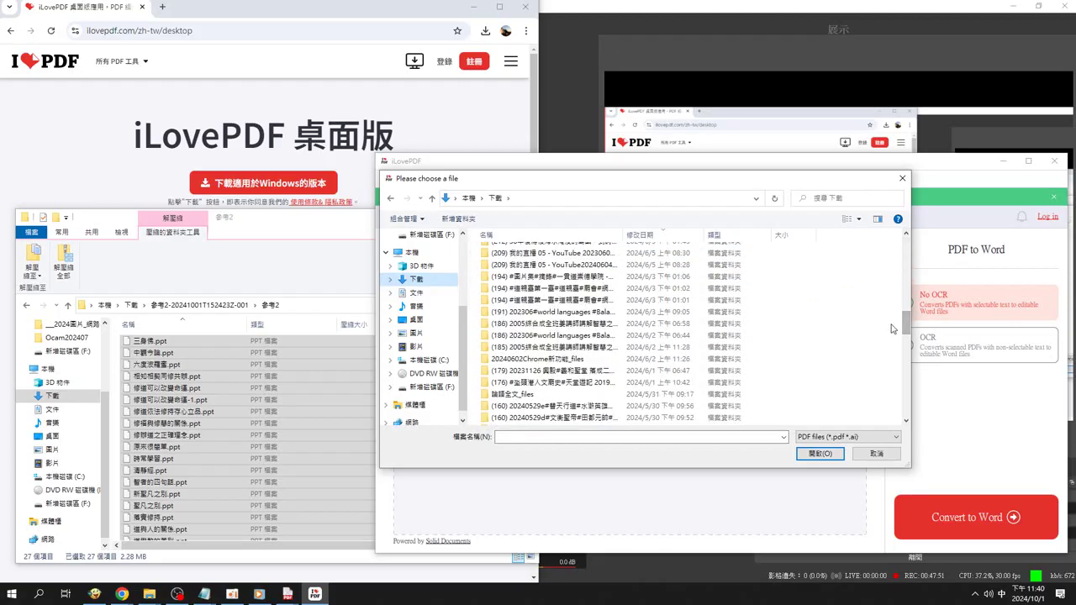
mouse_move(892, 329)
left_mouse_down()
mouse_move(904, 412)
mouse_move(877, 264)
mouse_move(850, 282)
left_mouse_up()
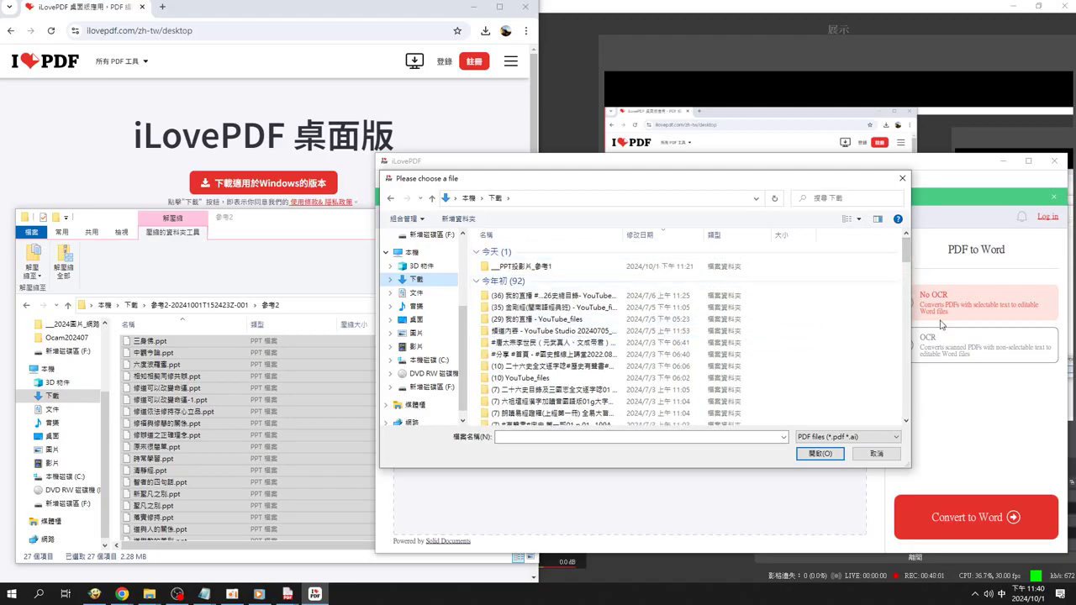
left_click(907, 393)
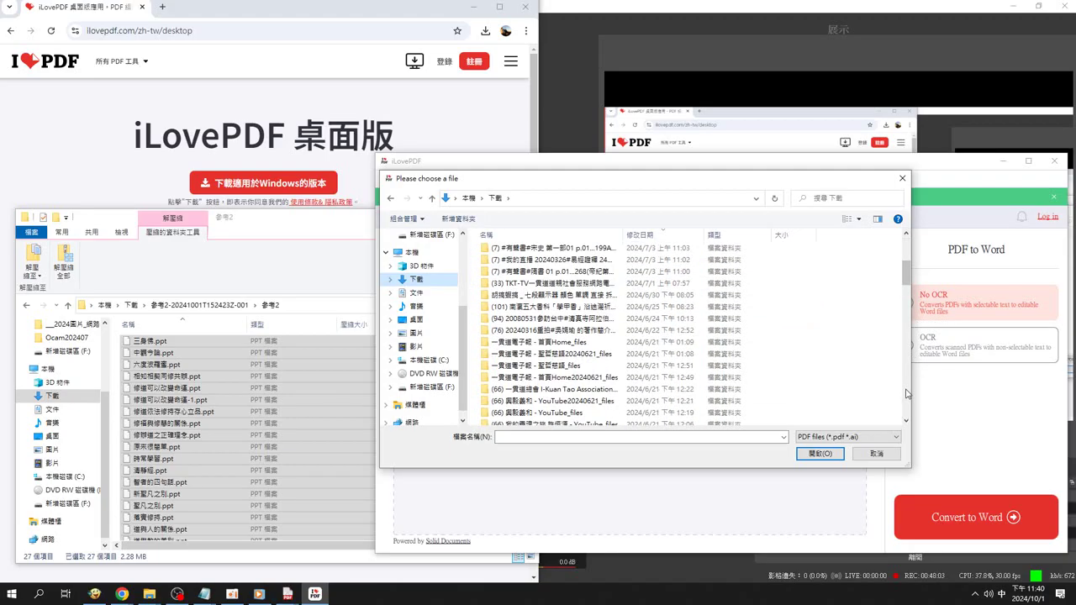
left_click(907, 393)
left_click(907, 394)
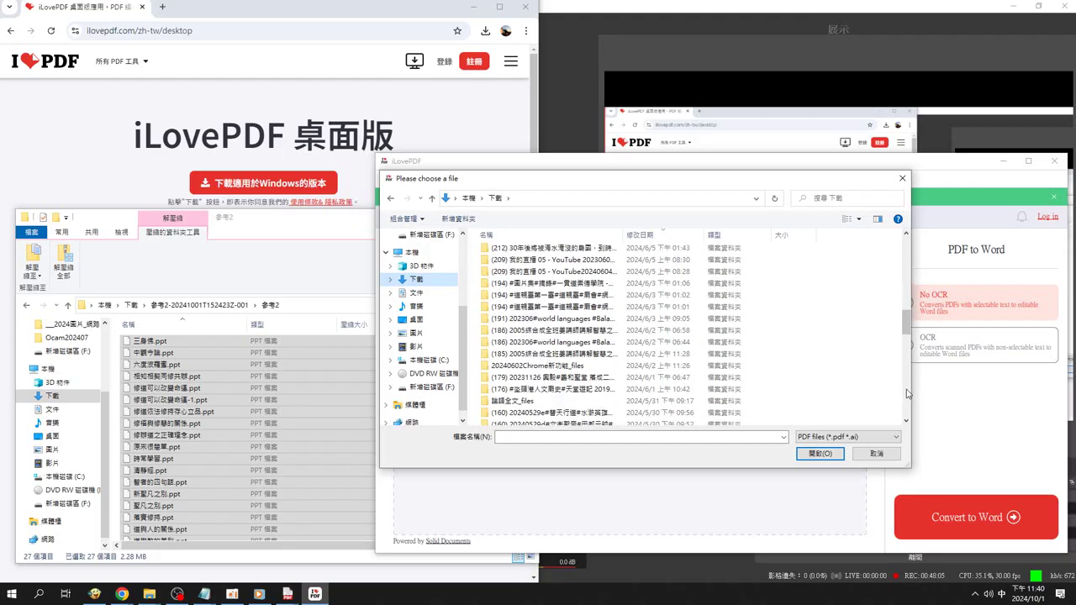
left_click(907, 393)
left_click(907, 393)
left_click(907, 394)
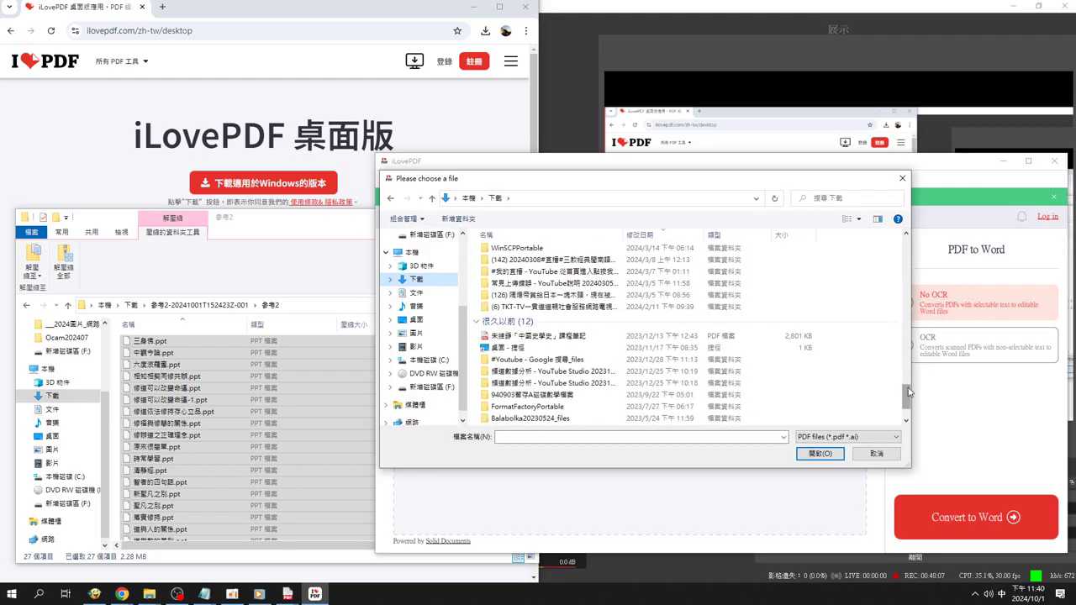
left_click_drag(908, 392, 927, 256)
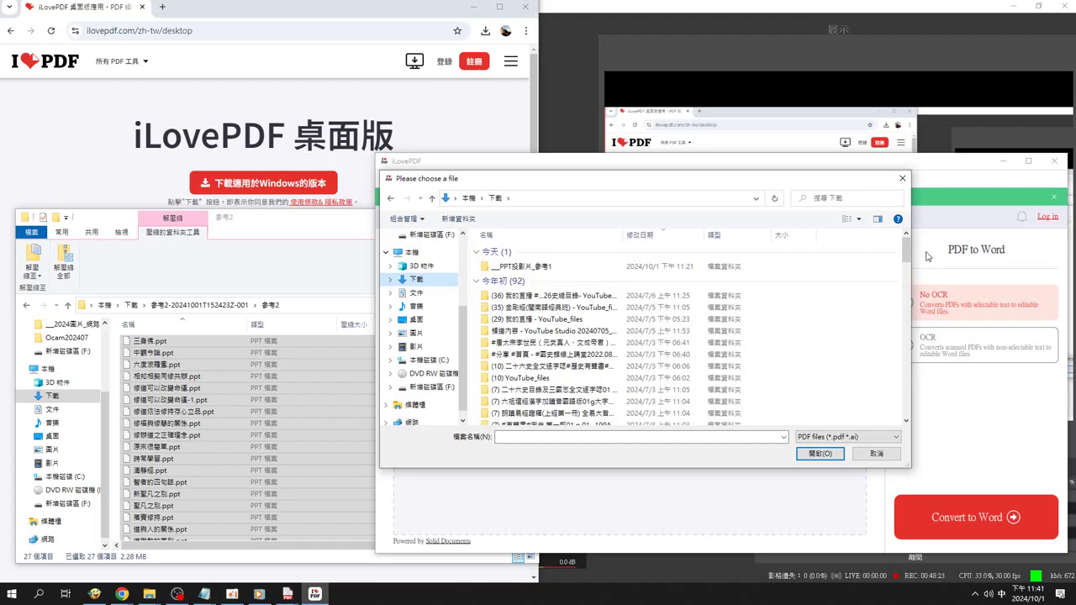
- Open the __PPT投影片_參考1 folder in the file chooser, keeping the PDF files (*.pdf *.ai) filter
double_click(523, 266)
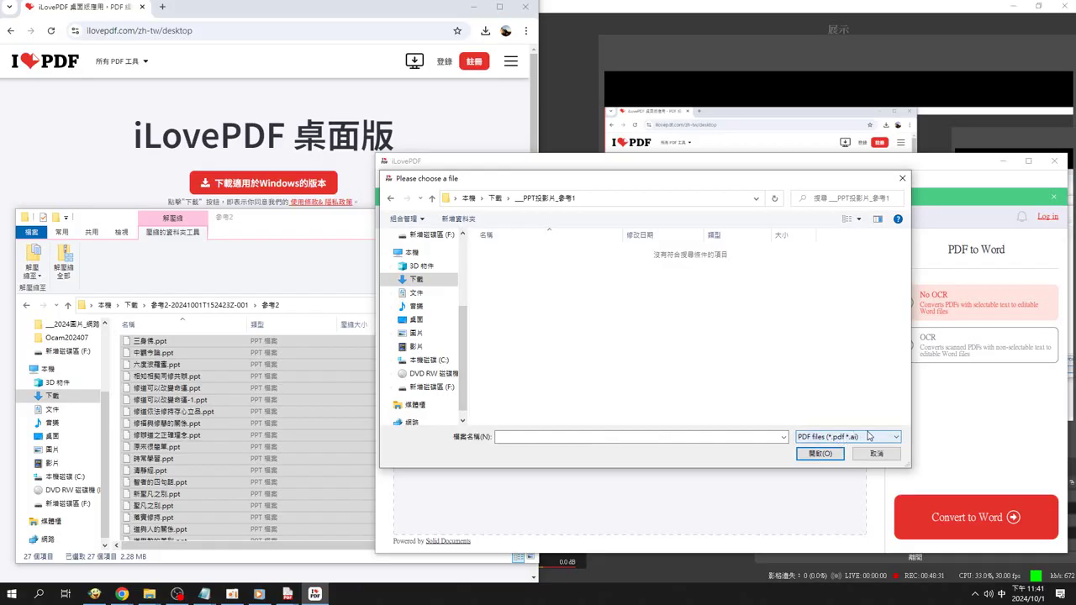
left_click(867, 437)
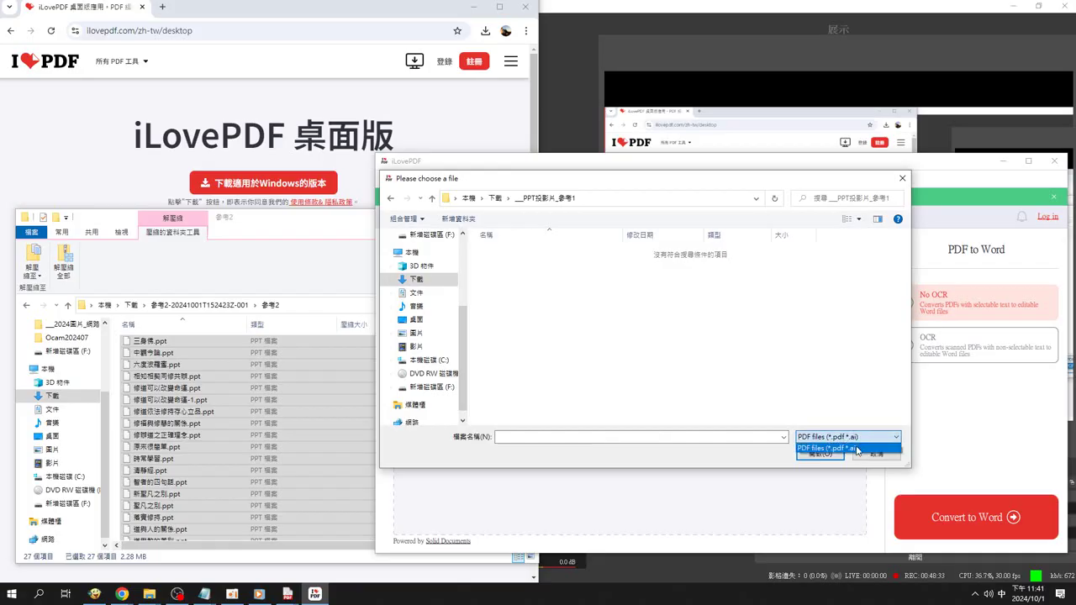
left_click(857, 448)
left_click(841, 437)
left_click(841, 440)
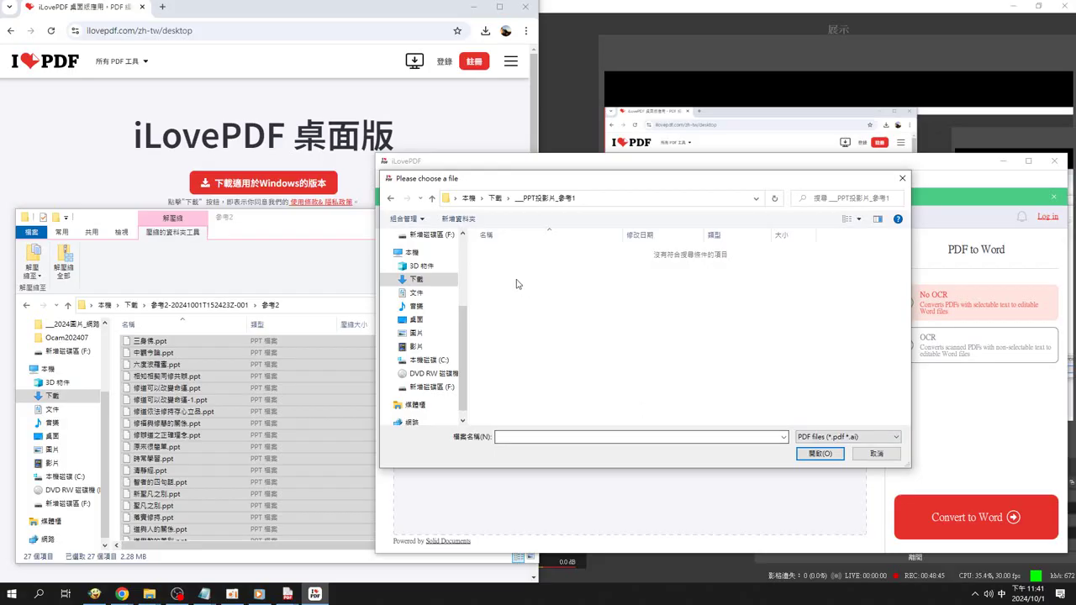
- Look through the PowerPoint files in __PPT投影片_參考1, then go back to the 下載 listing
left_click(28, 306)
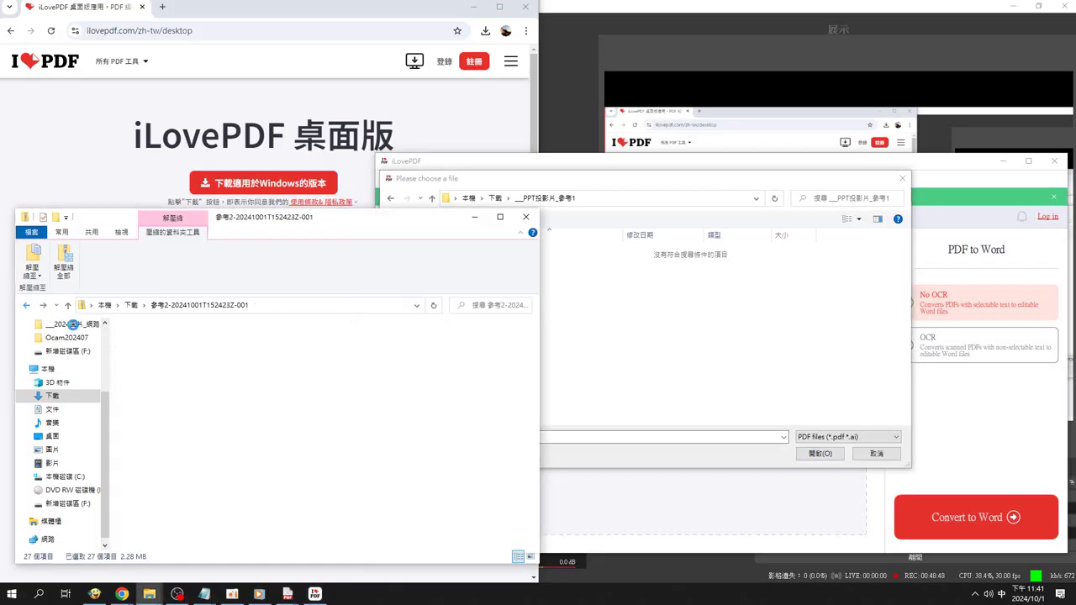
left_click(27, 307)
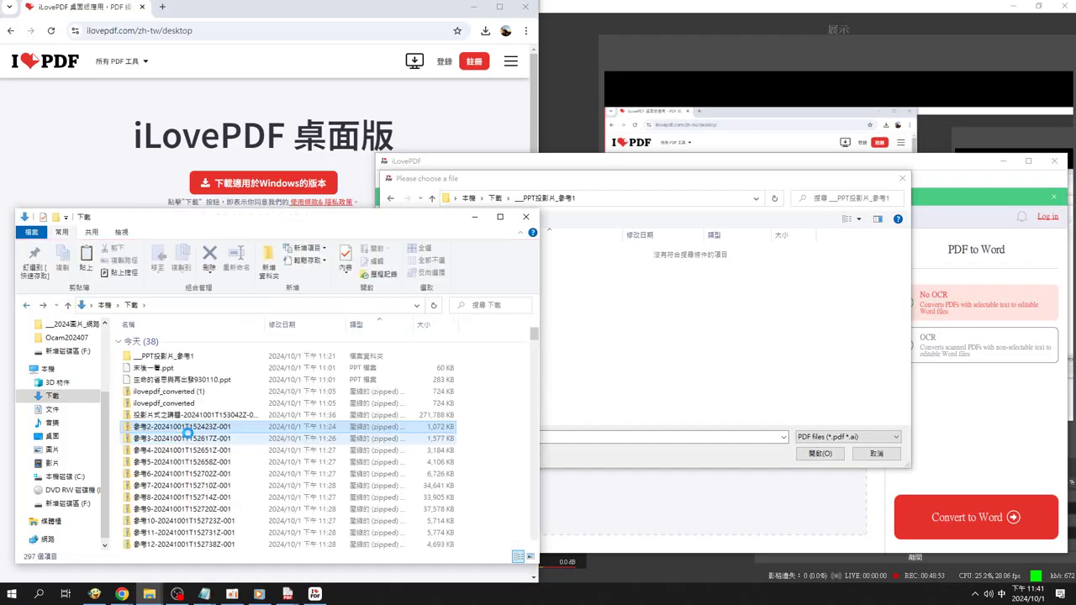
left_click(176, 357)
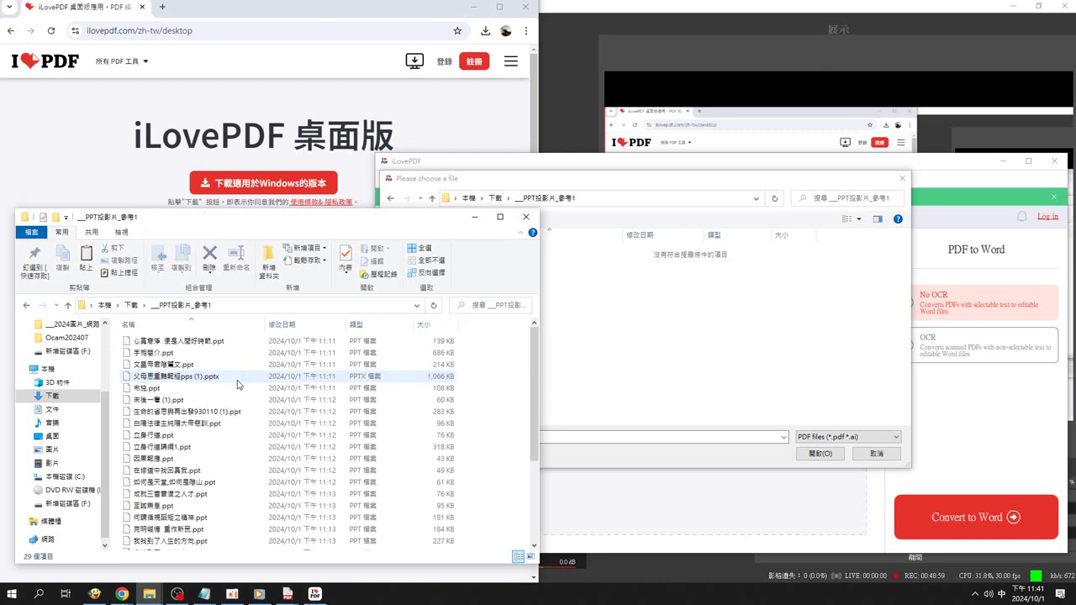
scroll(228, 420, "down", 3)
scroll(227, 436, "down", 1)
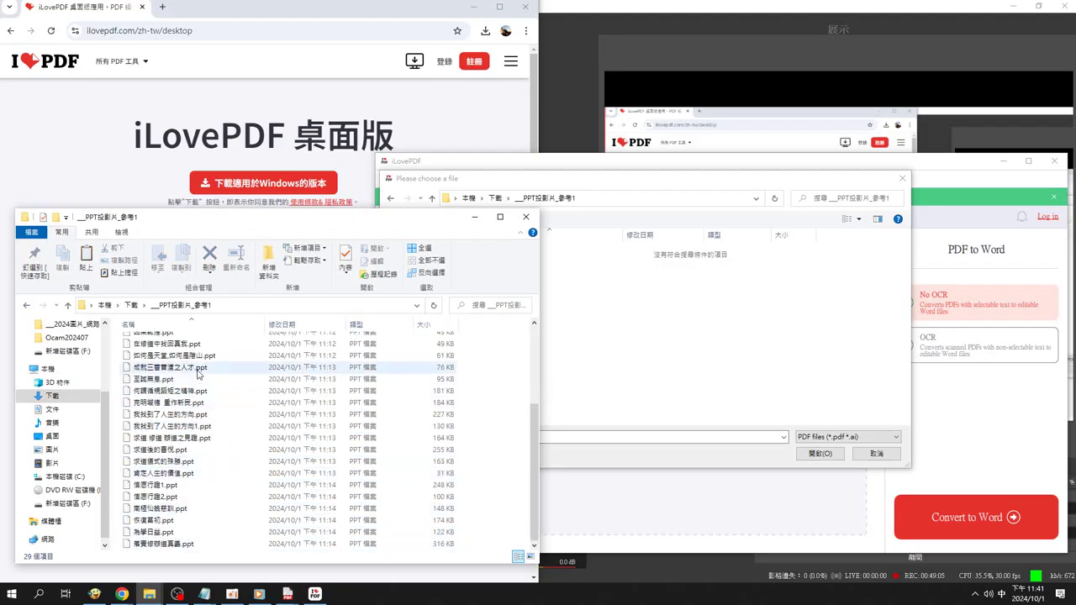
scroll(92, 369, "up", 2)
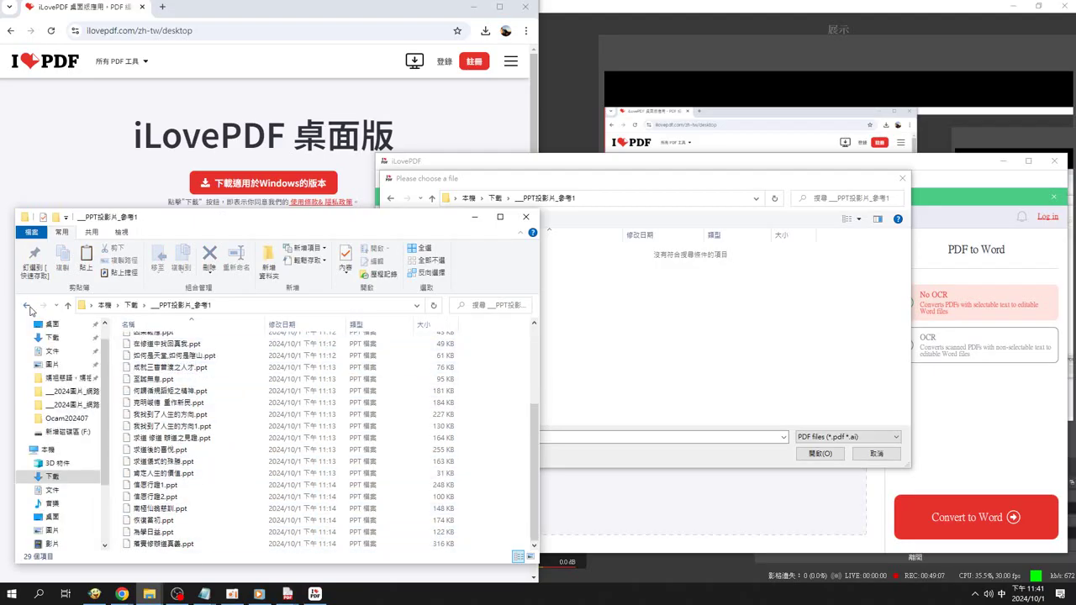
left_click(27, 306)
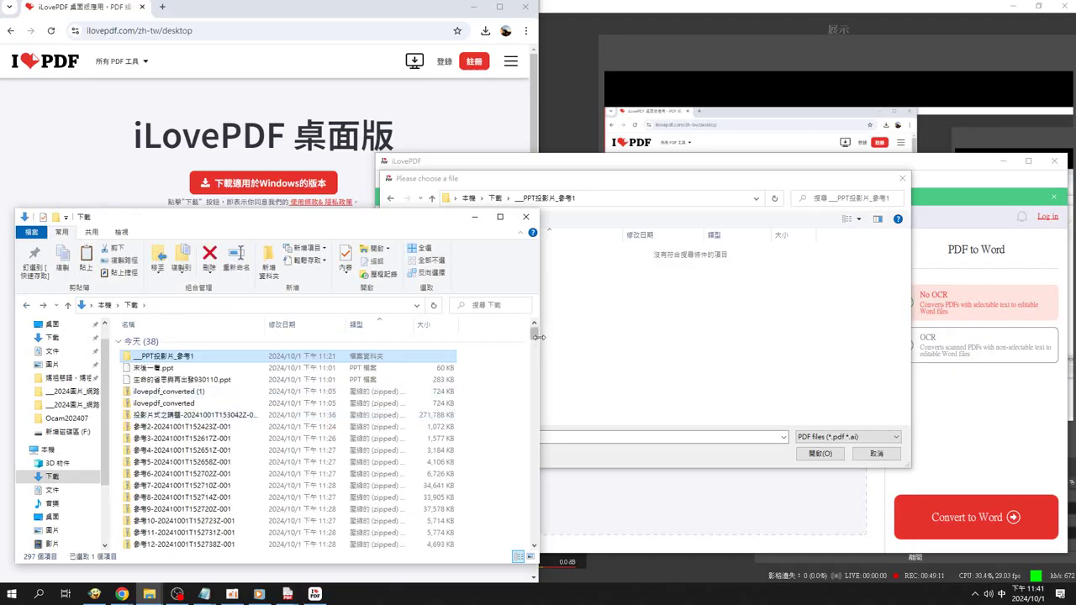
left_click_drag(534, 337, 531, 543)
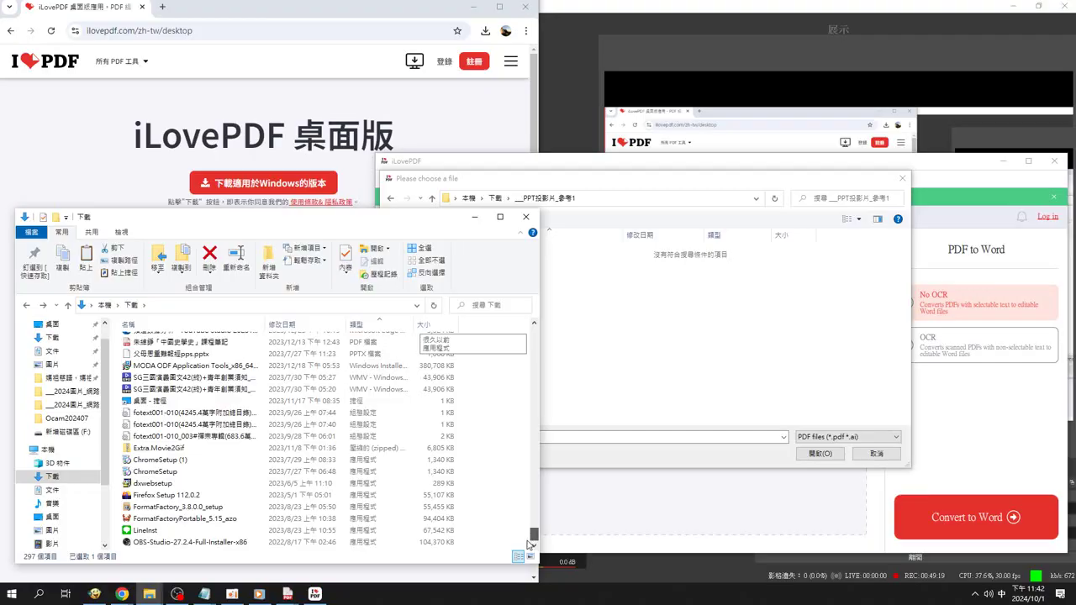
- Sort 下載 by 修改日期 (modified date) and run iLovePDF Desktop Installer (1)
right_click(116, 457)
mouse_move(168, 313)
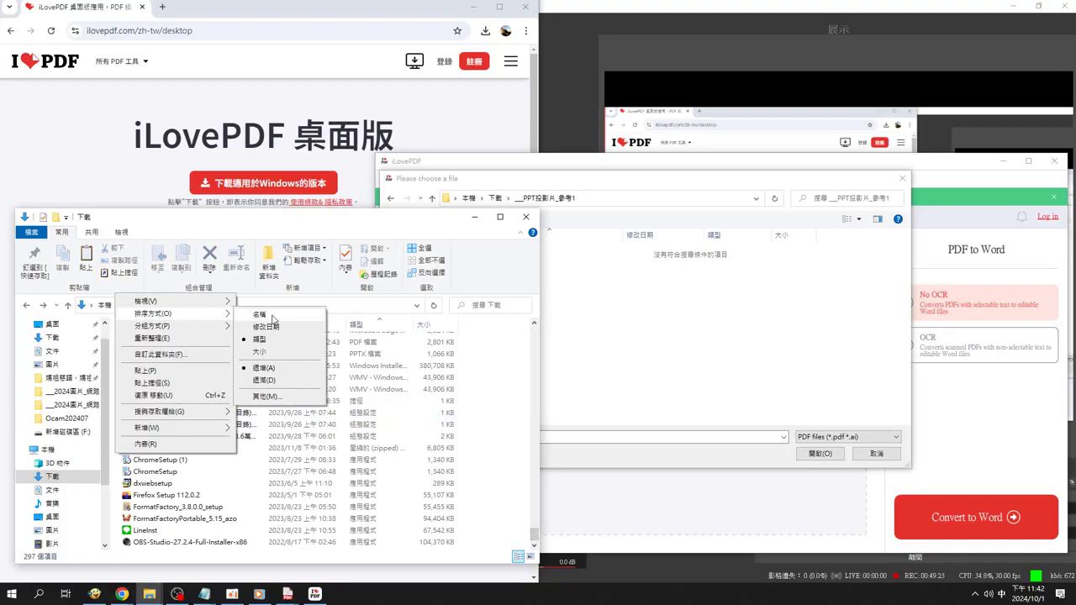
left_click(267, 327)
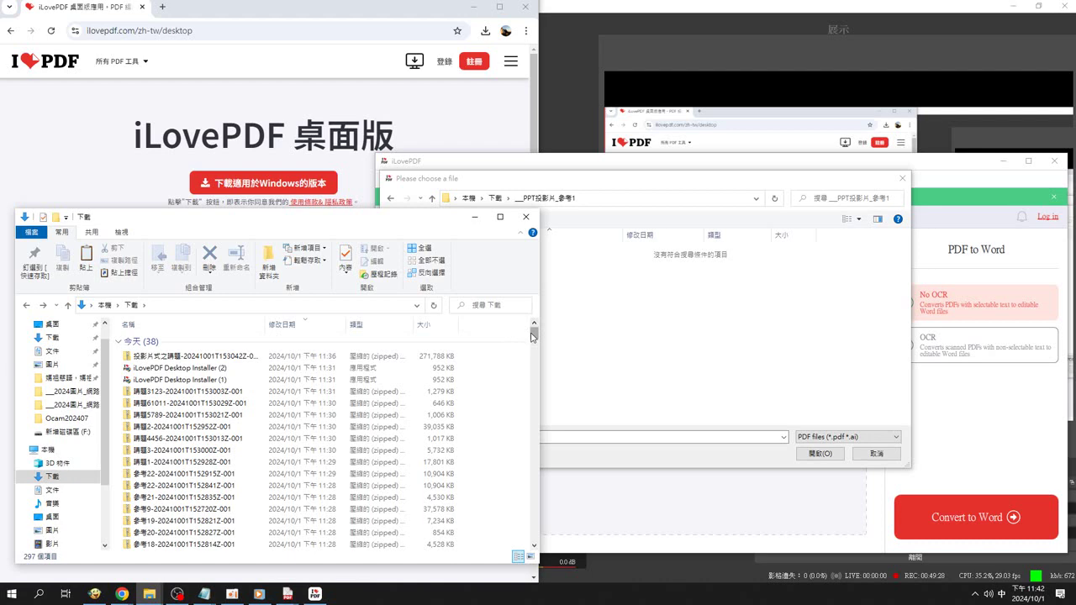
mouse_move(531, 337)
left_mouse_down()
mouse_move(542, 555)
mouse_move(538, 326)
left_mouse_up()
double_click(225, 380)
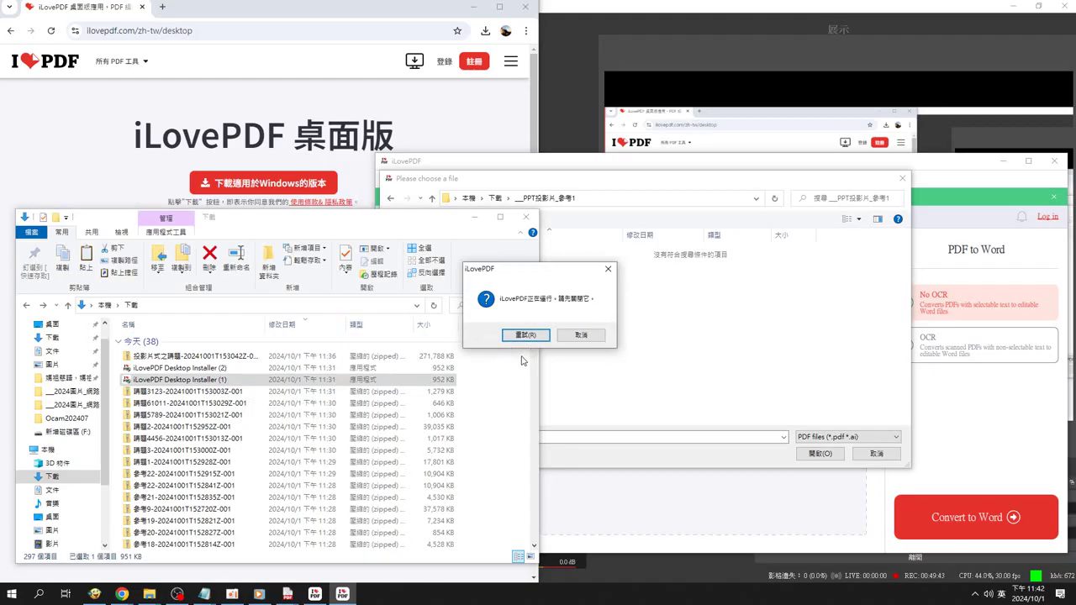
- Cancel the iLovePDF-running warning and open the ilovepdf_converted archive in 下載
left_click(578, 338)
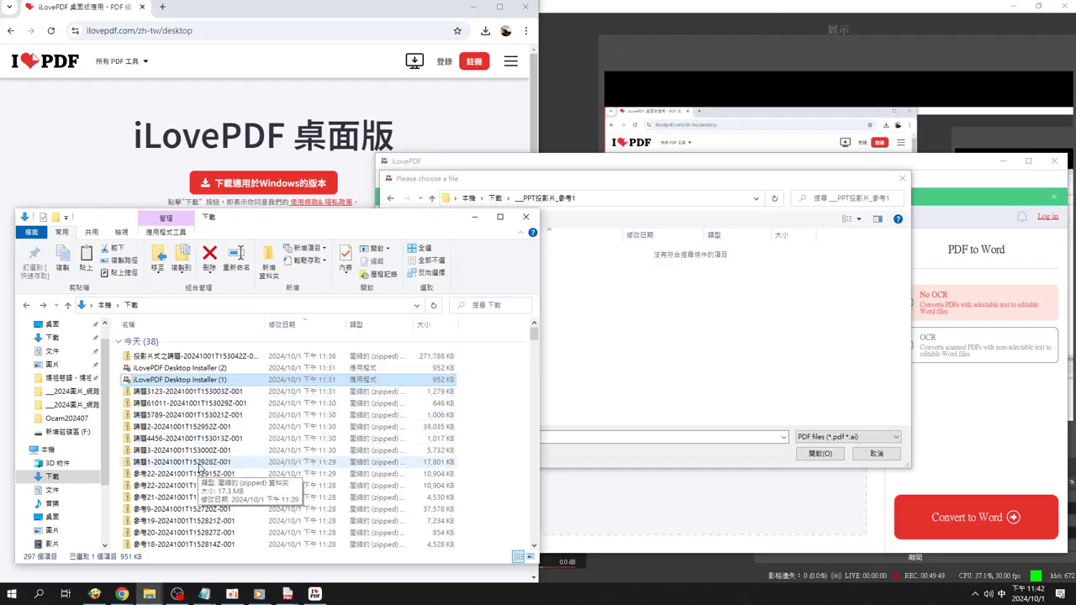
scroll(230, 398, "down", 2)
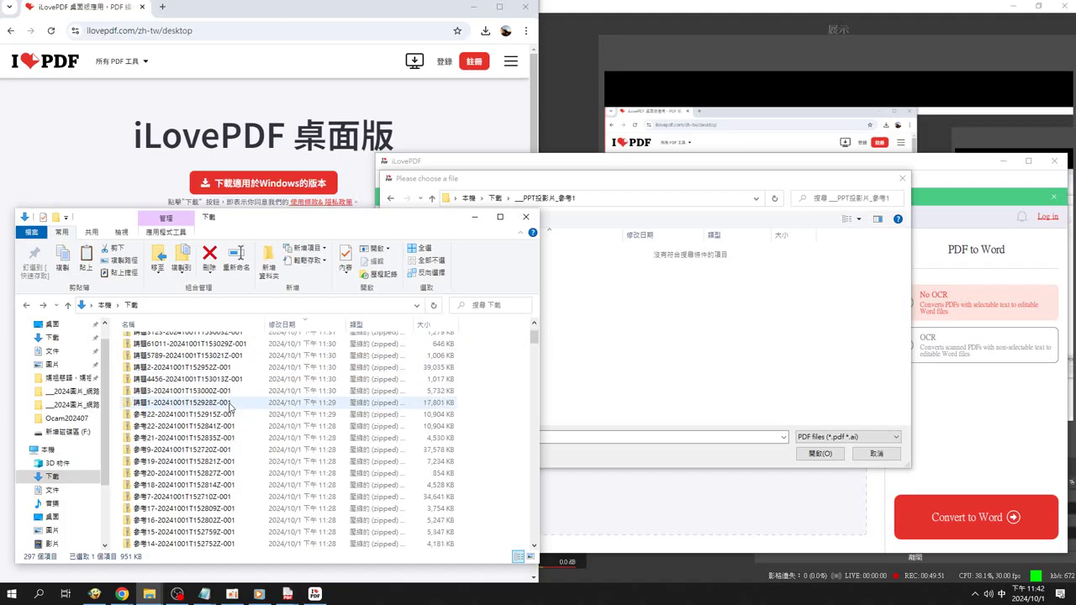
scroll(214, 443, "down", 4)
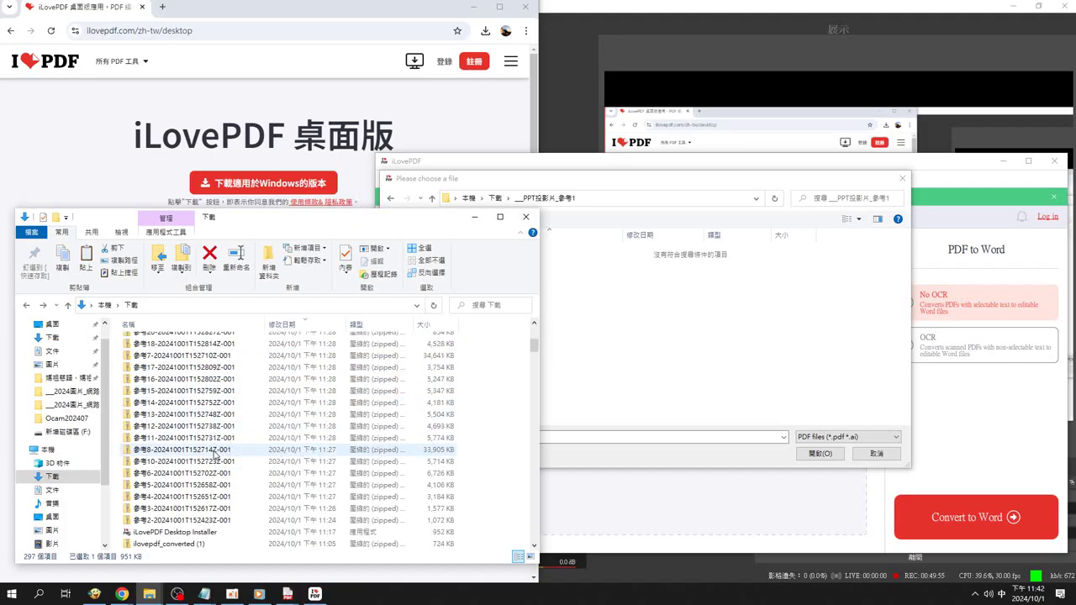
scroll(215, 454, "down", 1)
scroll(214, 457, "down", 3)
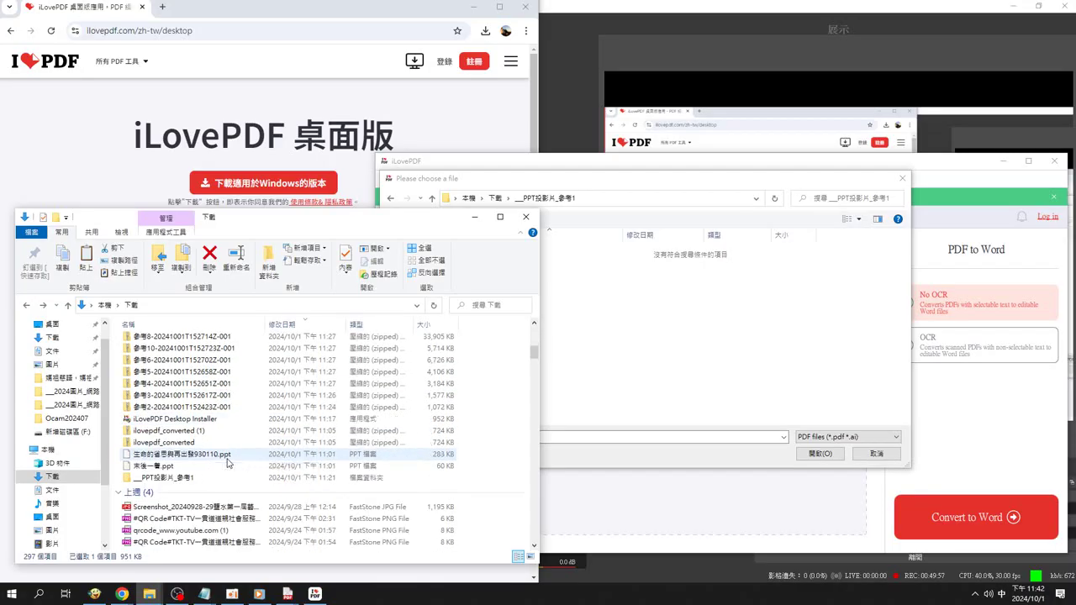
left_click(175, 444)
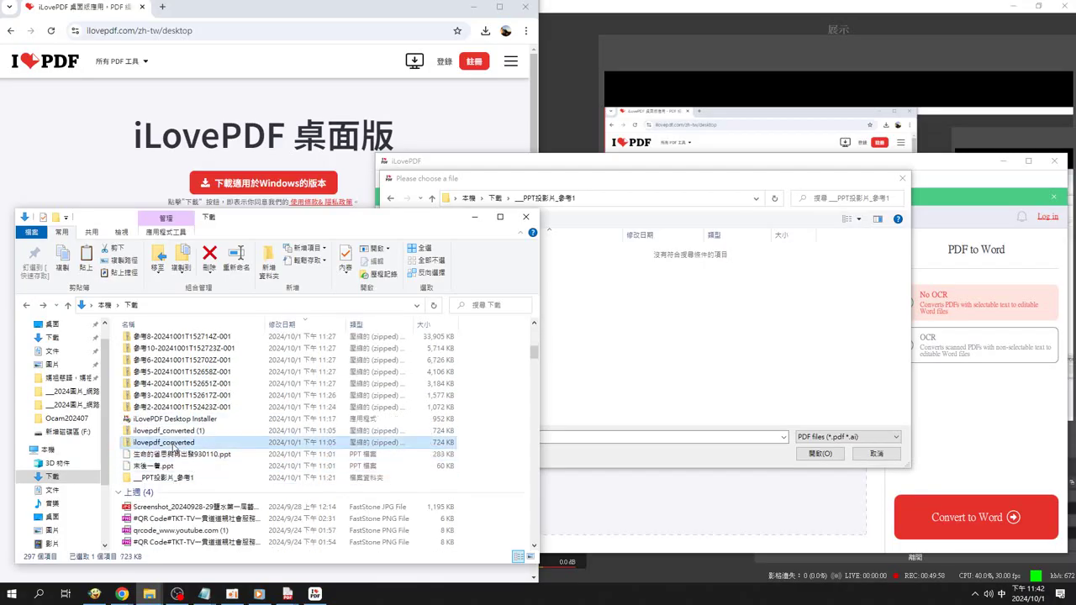
double_click(175, 444)
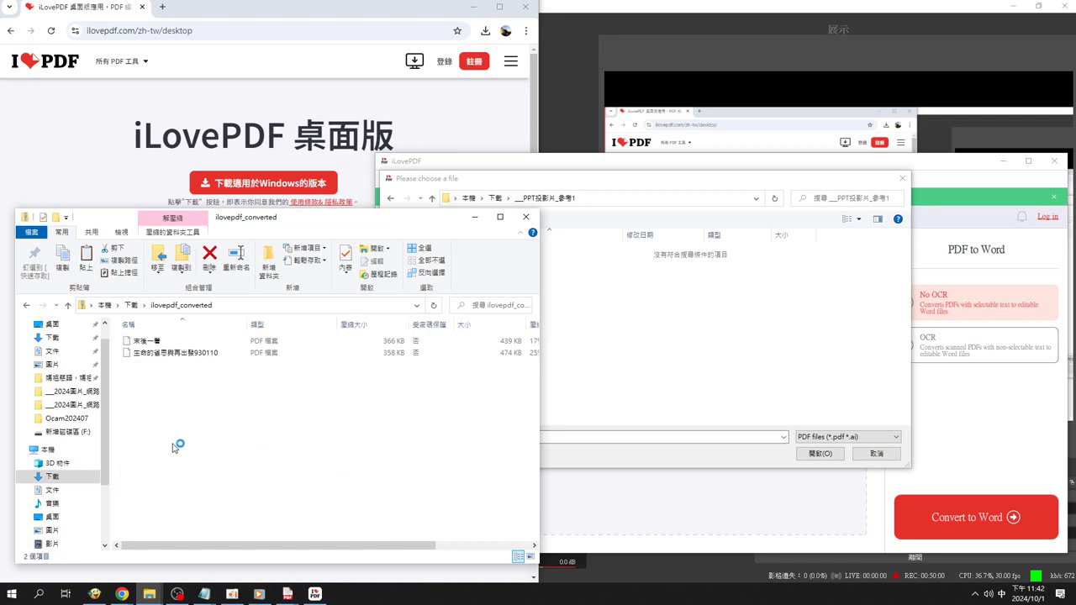
- Select both PDFs, 來換一看 and 生命的省思與再出發930110, in ilovepdf_converted and copy them (複製)
left_click(151, 342)
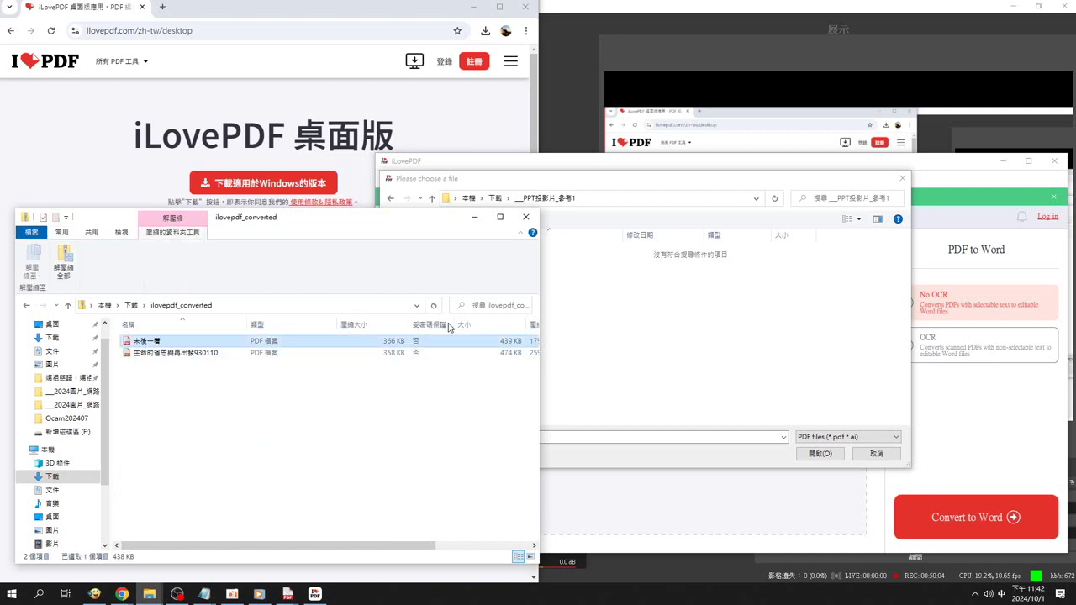
left_click(627, 326)
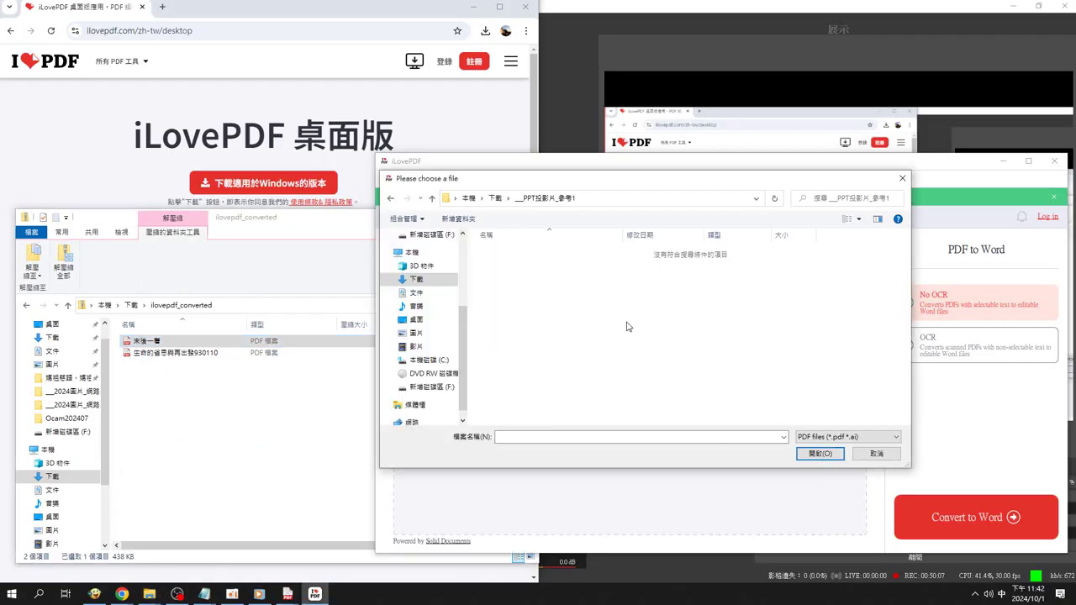
left_click(211, 356)
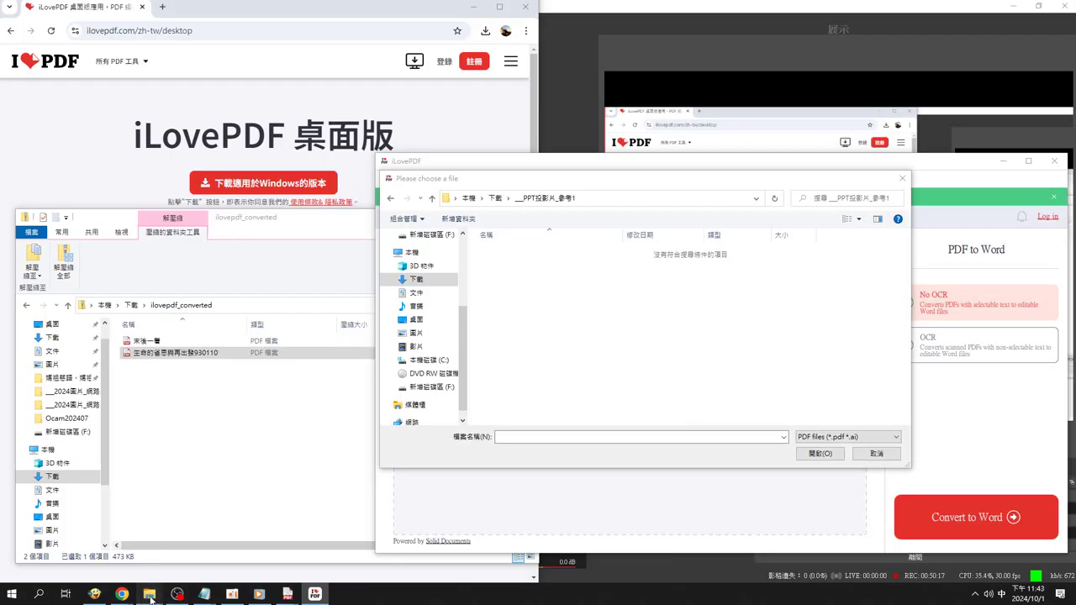
mouse_move(149, 595)
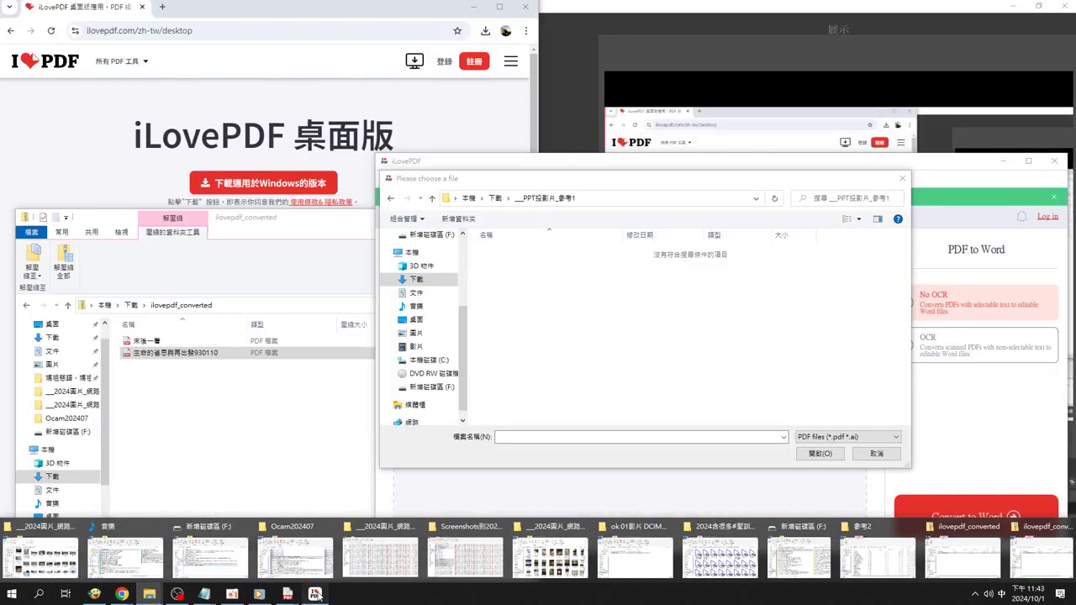
left_click(316, 595)
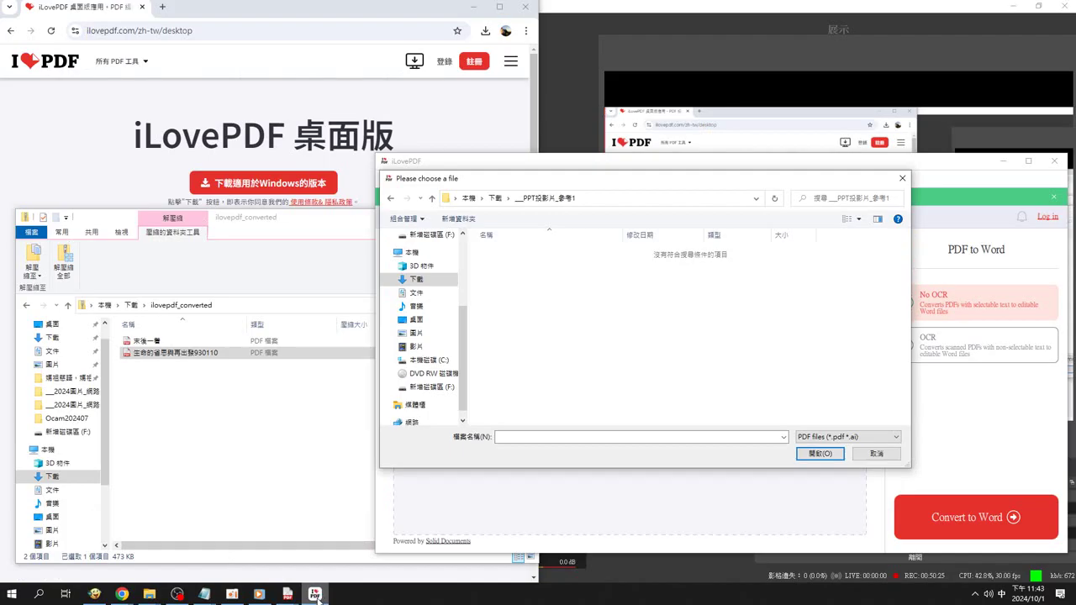
left_click(161, 343)
left_click(163, 344, "ctrl")
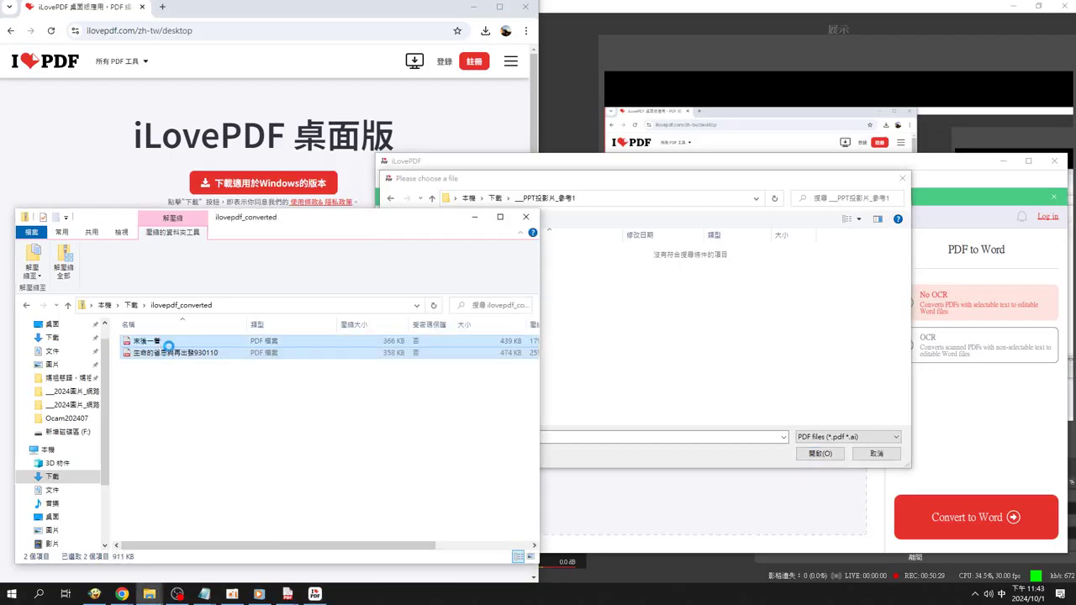
right_click(200, 345)
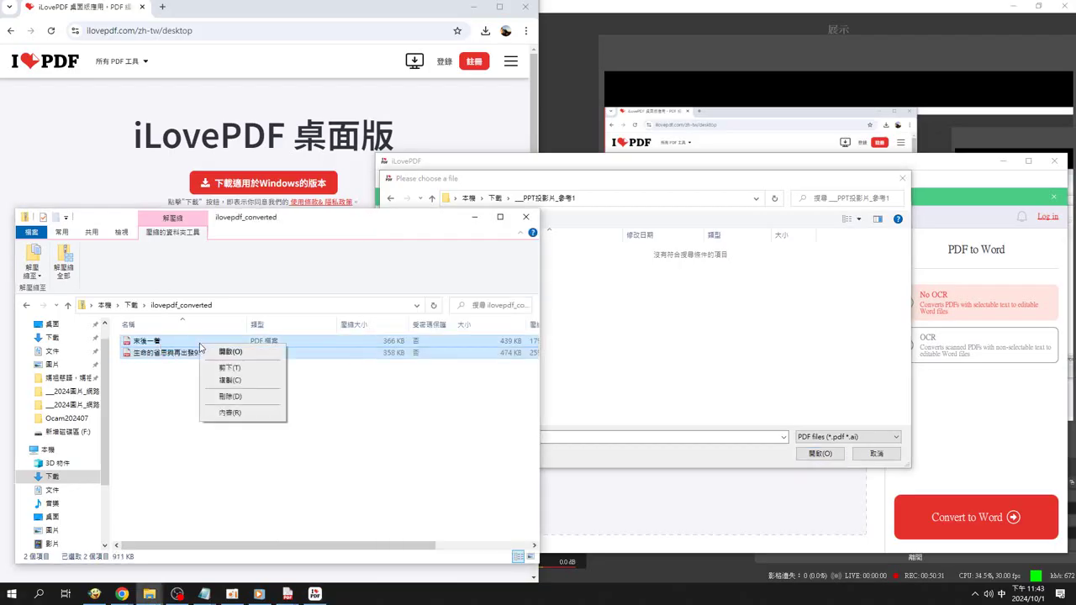
left_click(225, 381)
left_click(152, 592)
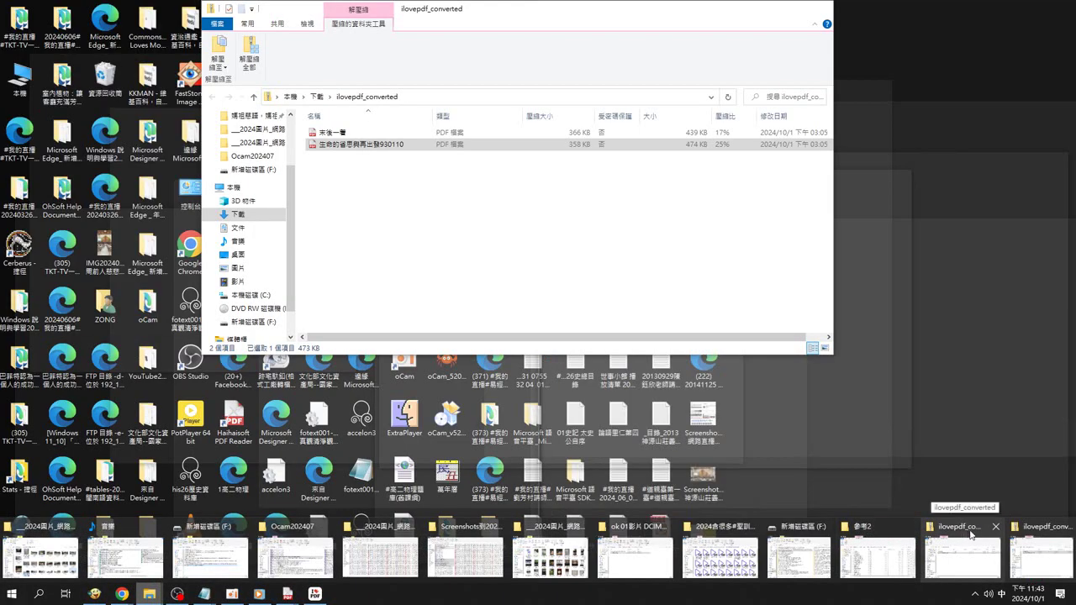
- Paste (貼上) the two copied PDFs into 下載, then minimise that window
left_click(976, 538)
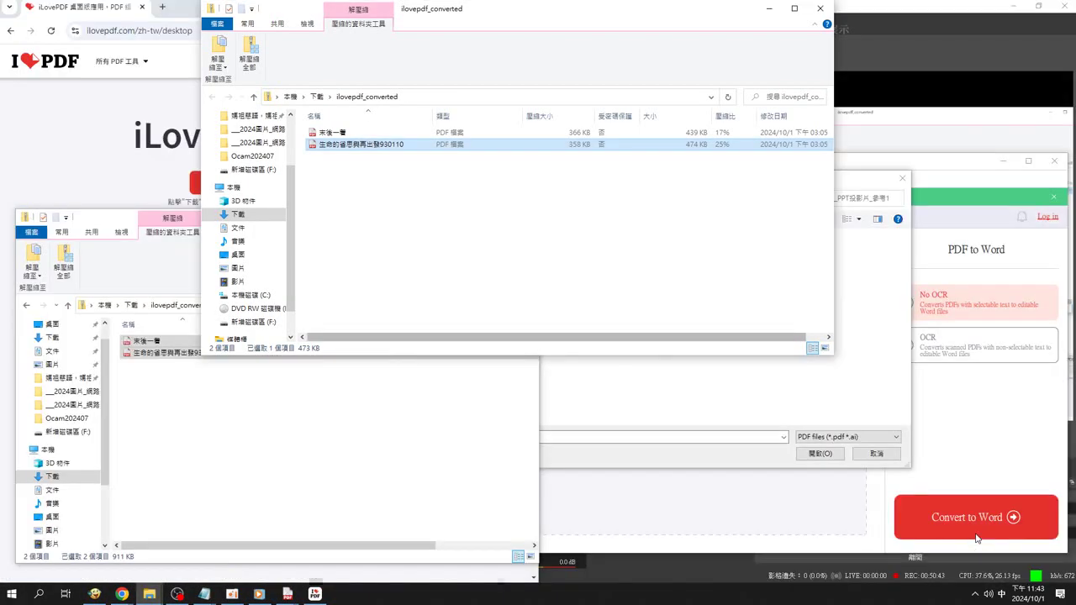
left_click(240, 217)
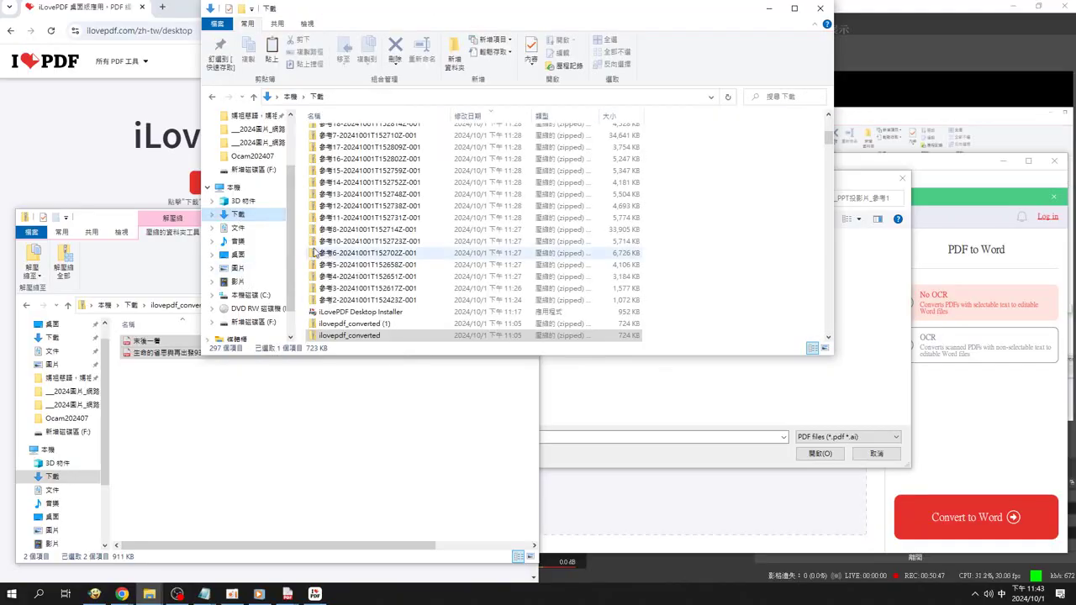
right_click(305, 247)
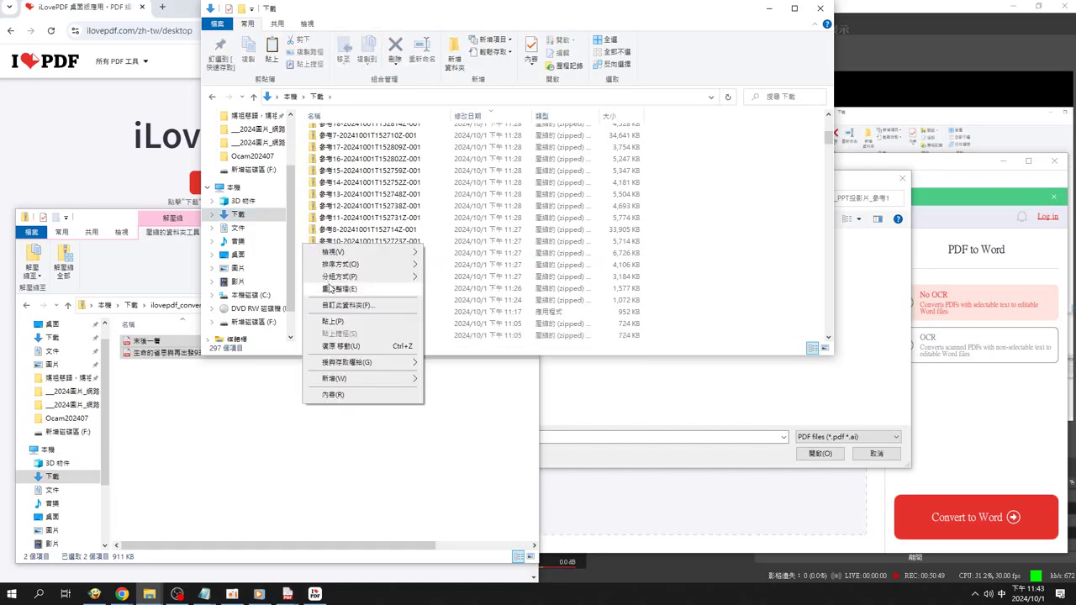
left_click(335, 325)
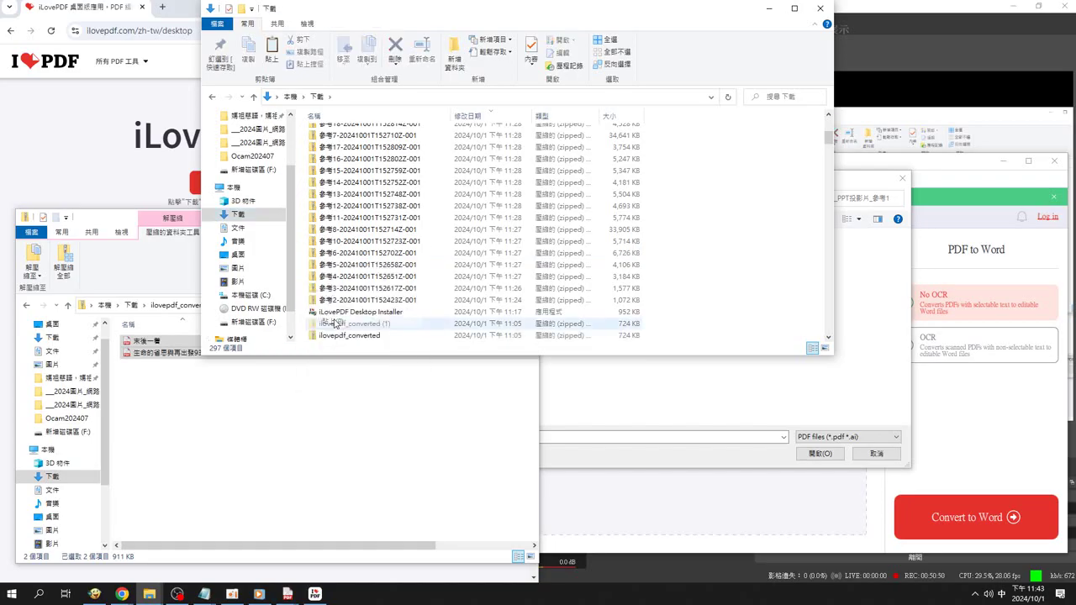
mouse_move(828, 136)
left_mouse_down()
mouse_move(828, 337)
mouse_move(849, 105)
mouse_move(854, 189)
mouse_move(859, 155)
left_mouse_up()
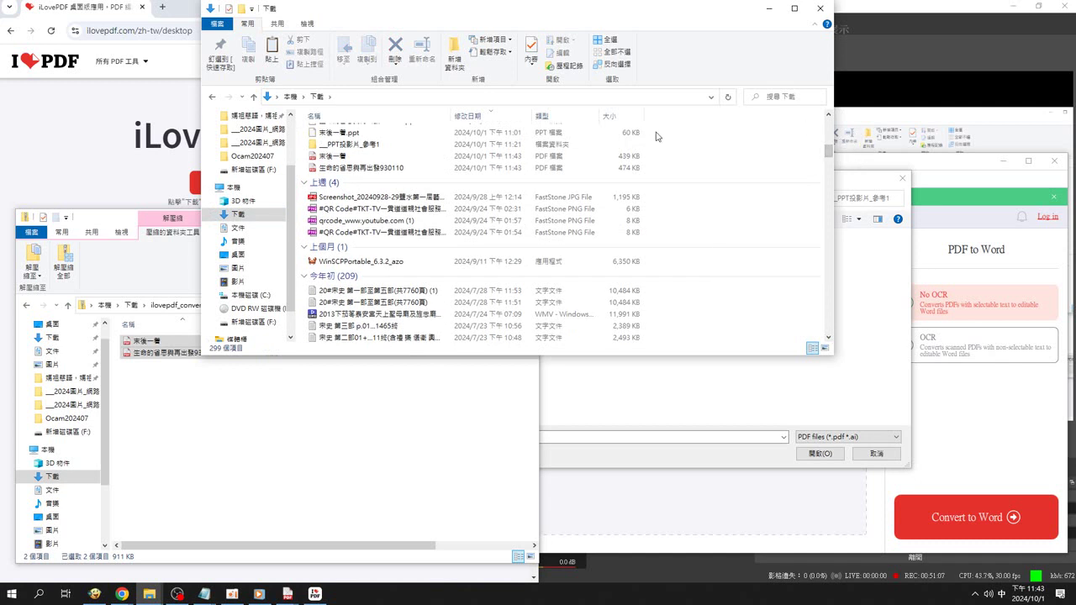
left_click(770, 8)
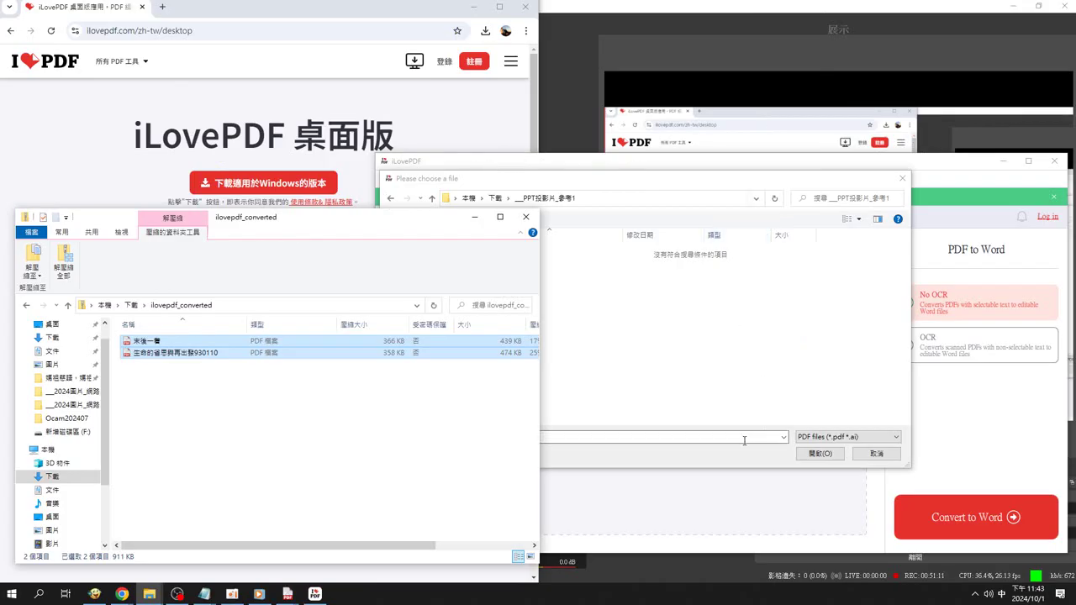
- Select 末後一看.pdf and 生命的省思與再出發930110 in 下載 and open them into the list
left_click(551, 305)
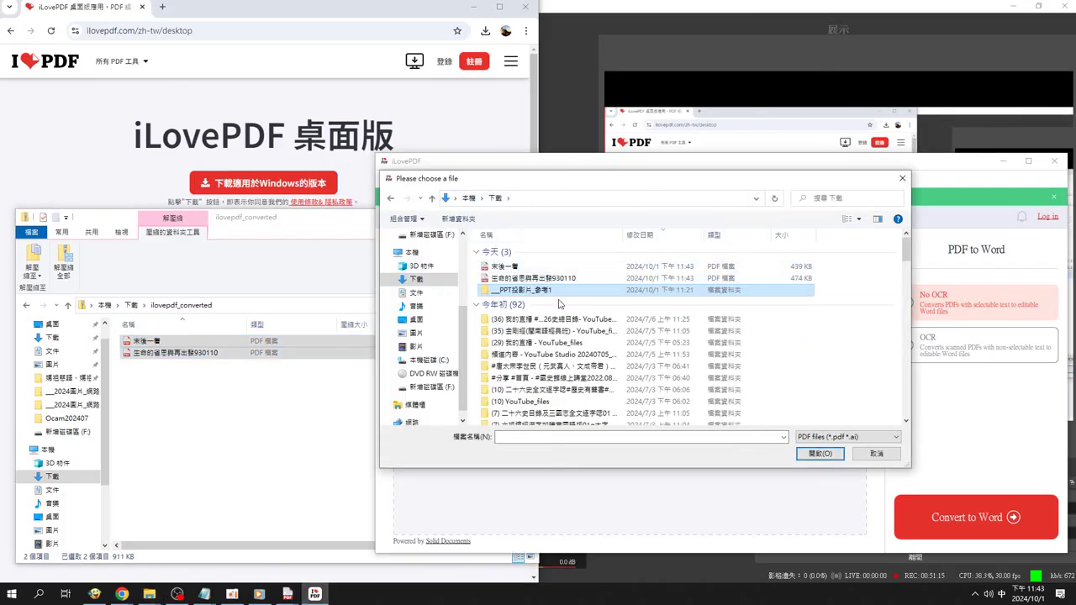
left_click(508, 266)
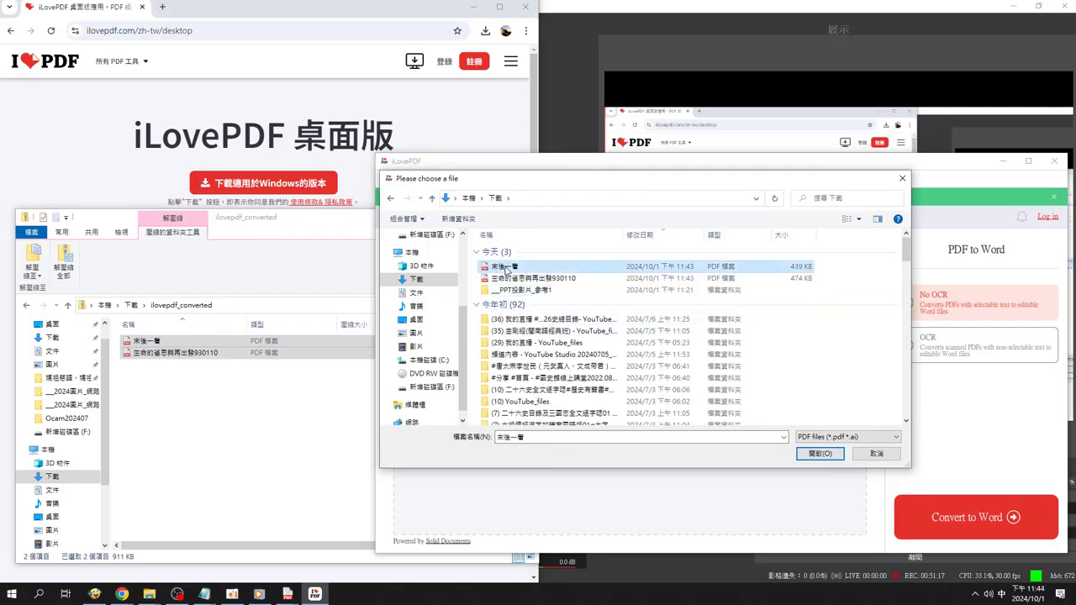
left_click(518, 284, "ctrl")
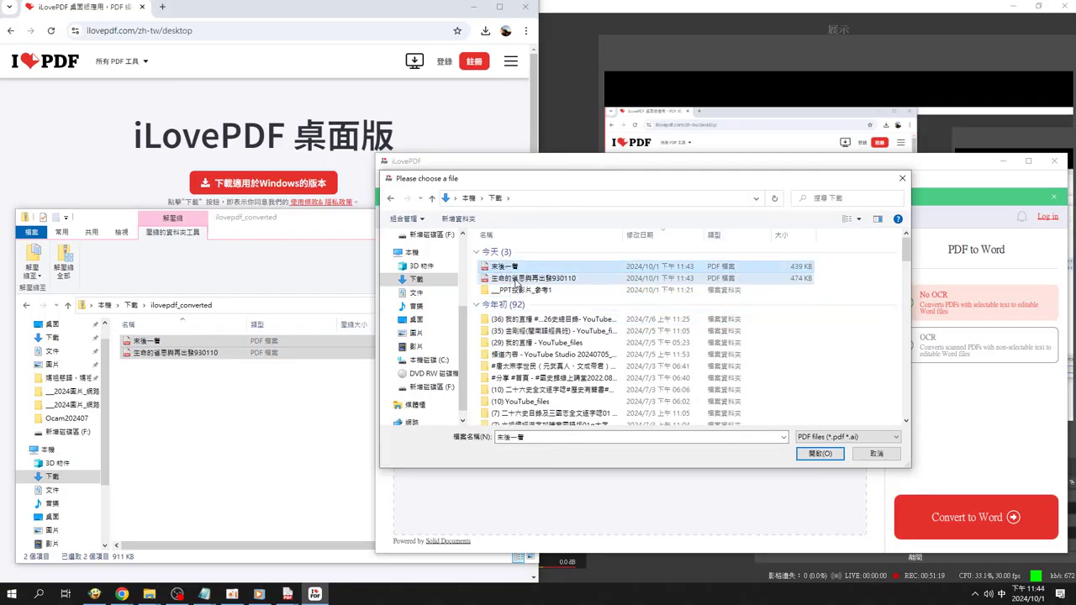
left_click(820, 454)
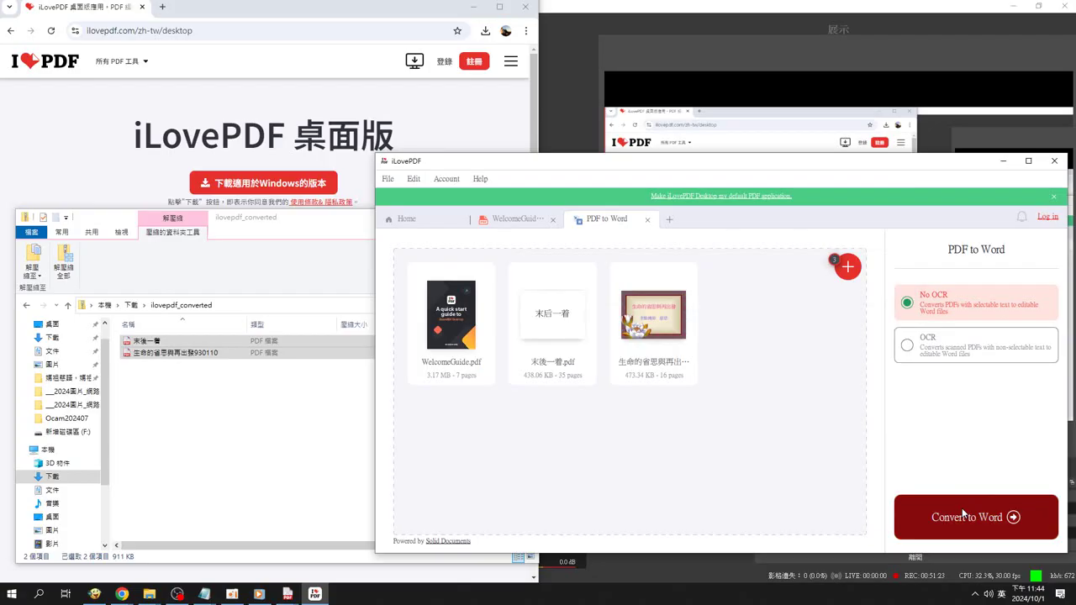
- Start Convert to Word for all three PDFs and move the iLovePDF window right
left_click(963, 515)
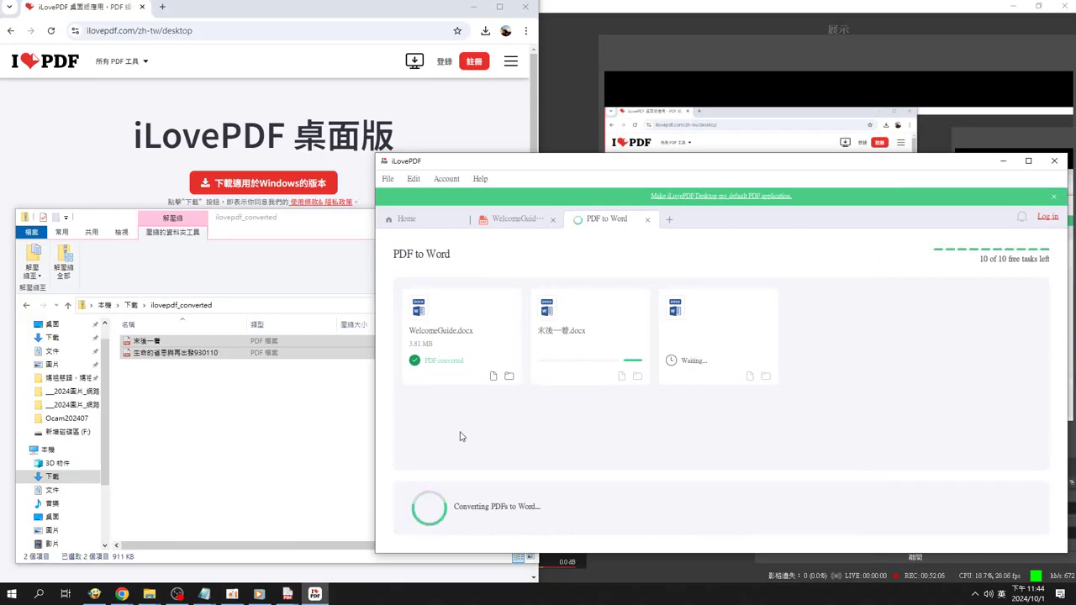
left_click_drag(507, 179, 681, 176)
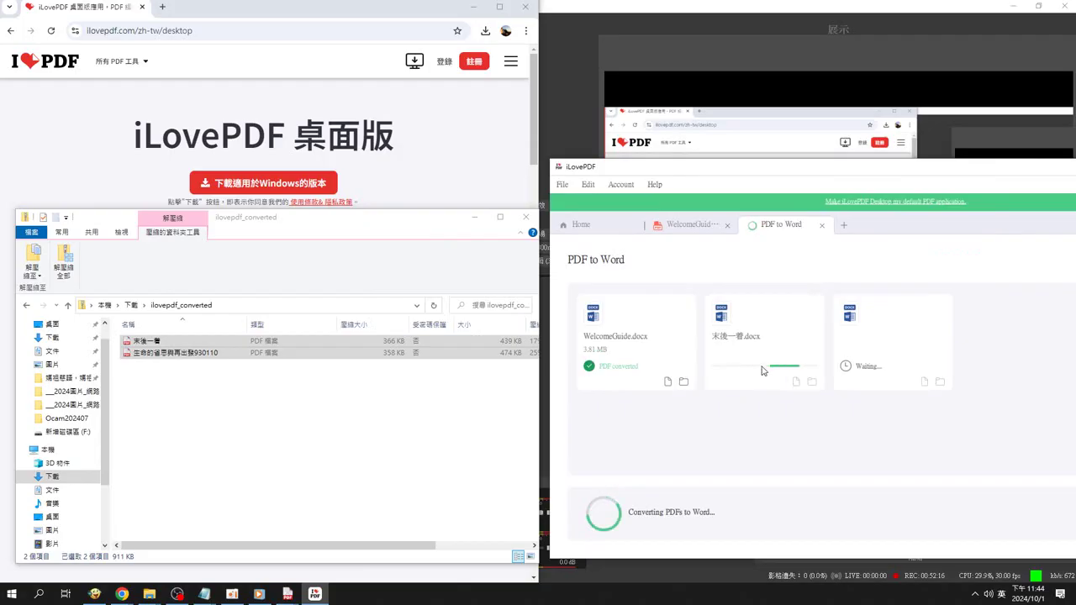
- Open the converted WelcomeGuide.docx in WordPad and look it over
left_click(668, 383)
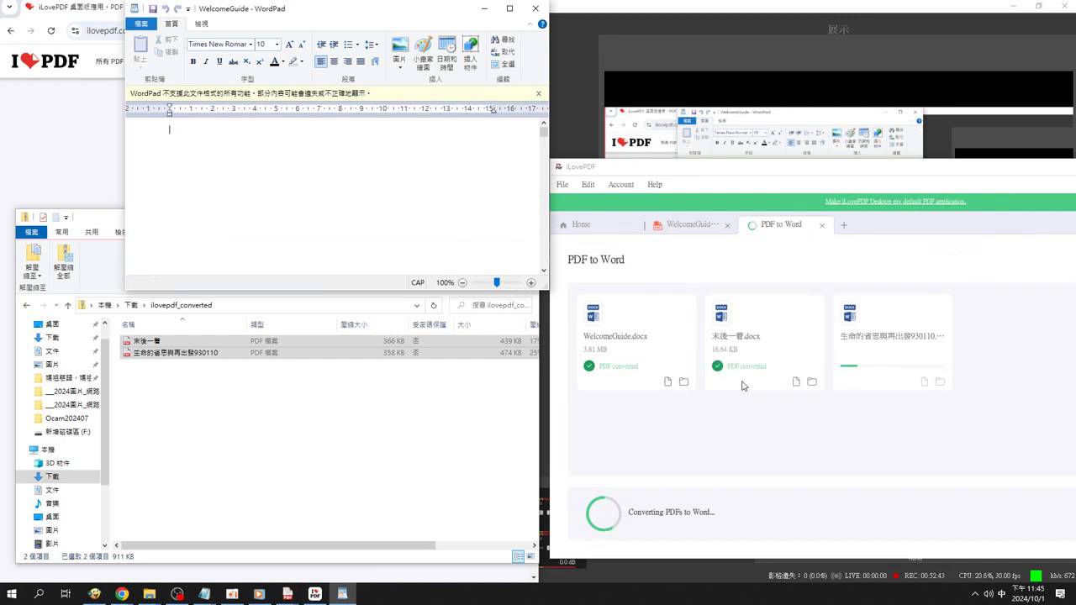
left_click_drag(543, 129, 550, 267)
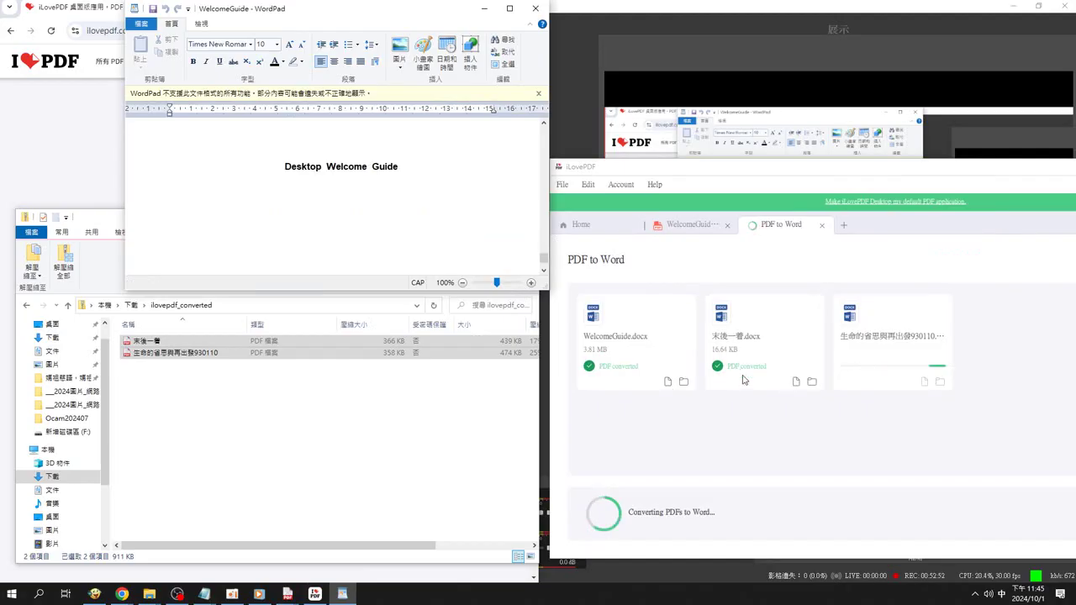
left_click(796, 384)
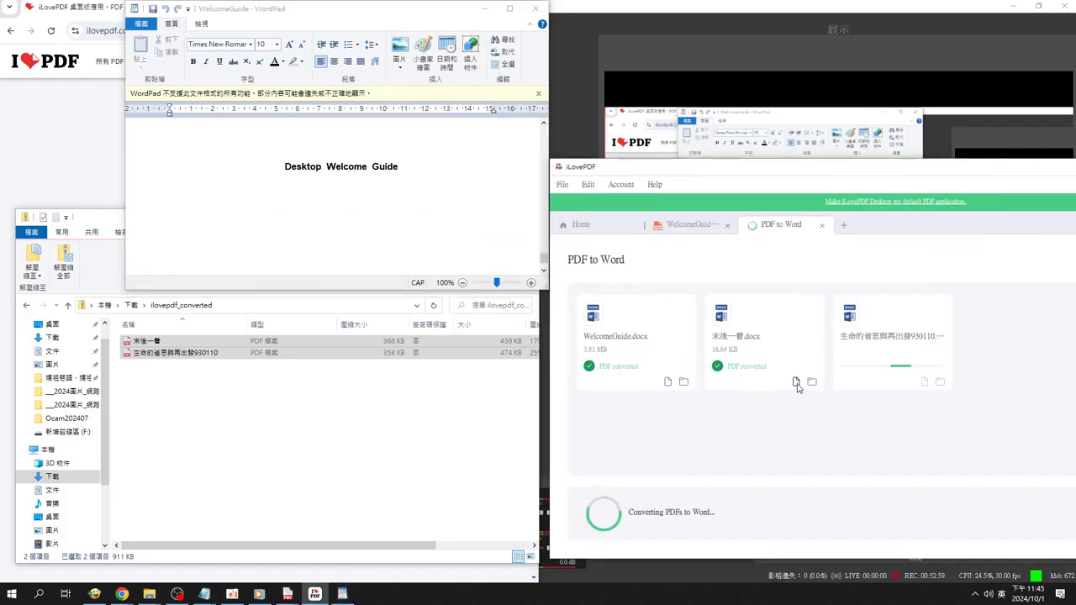
- Open 末後一看.docx in WordPad, read down its Chinese text, then switch to Balabolka
left_click(798, 387)
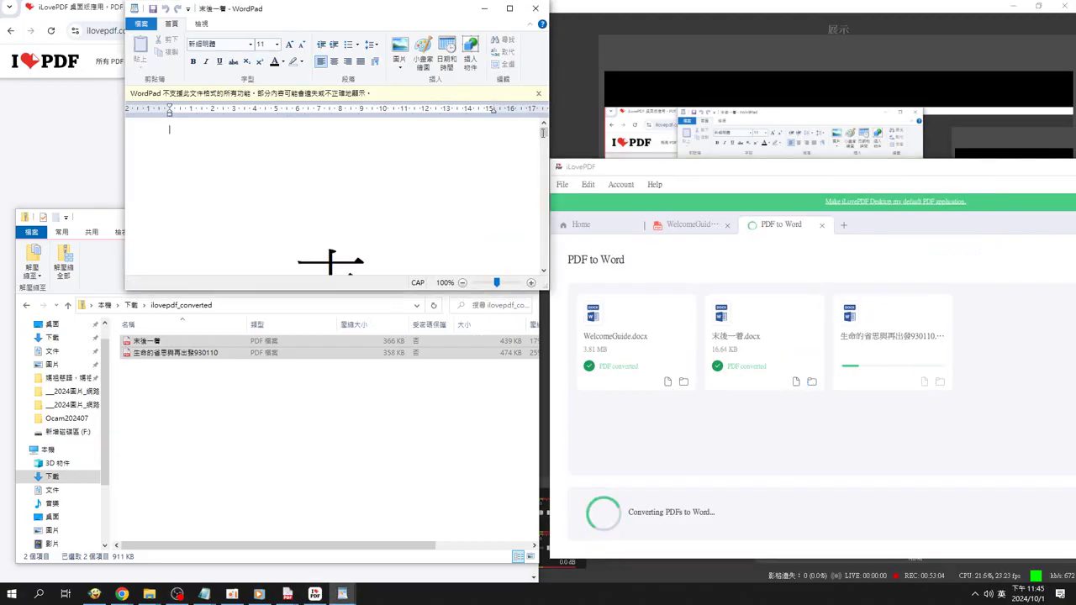
left_click_drag(543, 144, 544, 148)
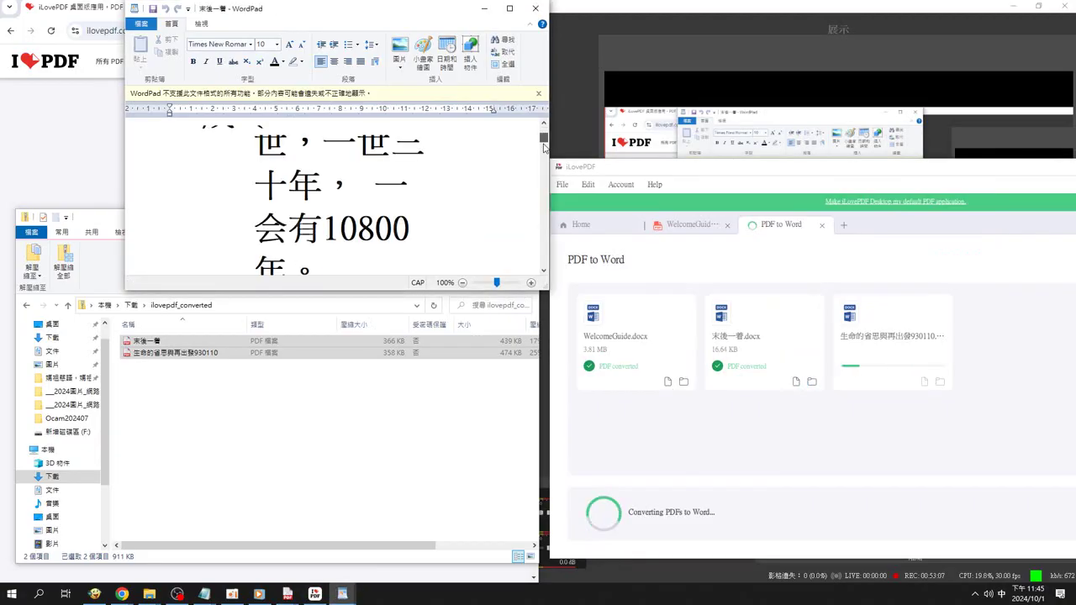
left_click(543, 148)
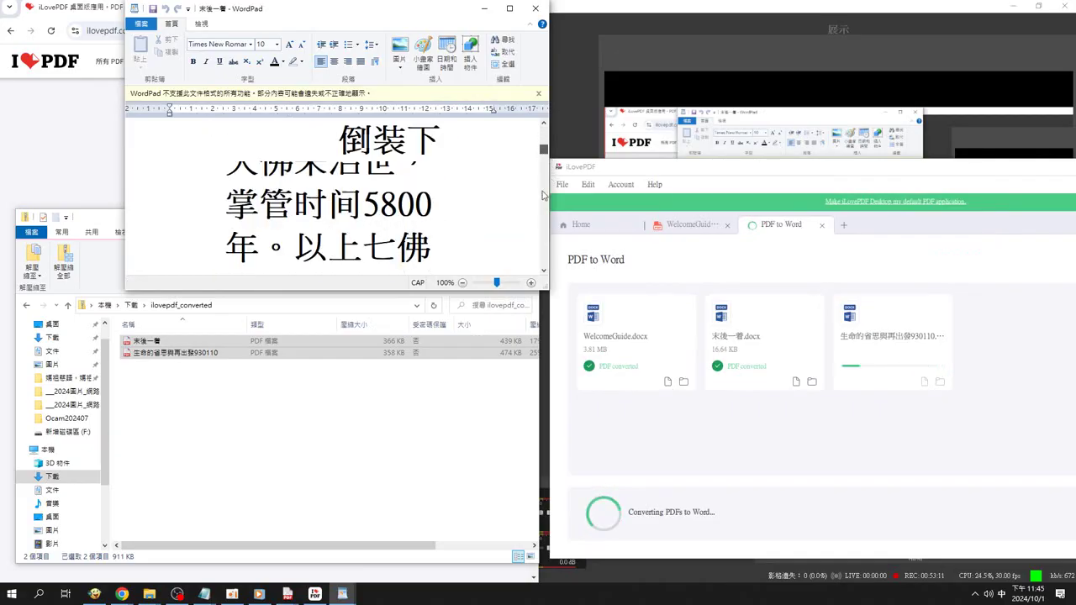
mouse_move(542, 203)
left_mouse_down()
mouse_move(545, 255)
mouse_move(547, 220)
left_mouse_up()
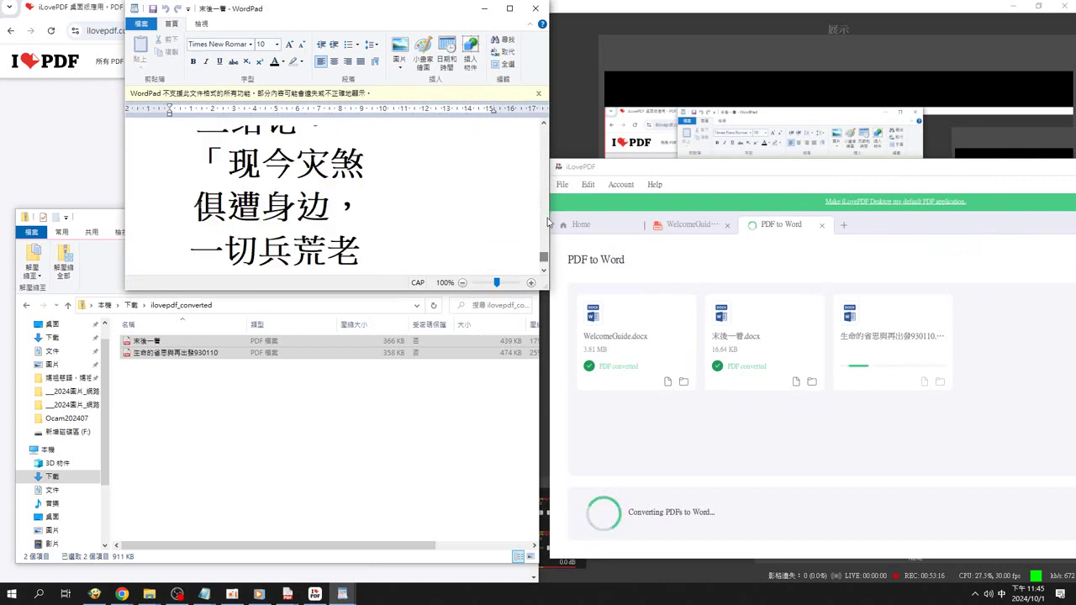
left_click(542, 271)
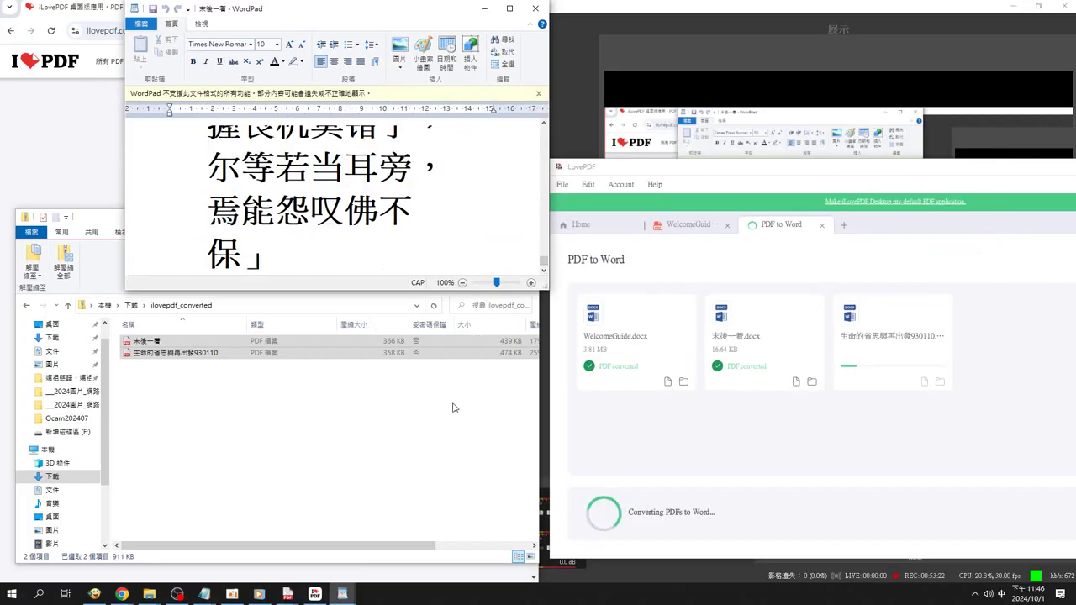
left_click(94, 595)
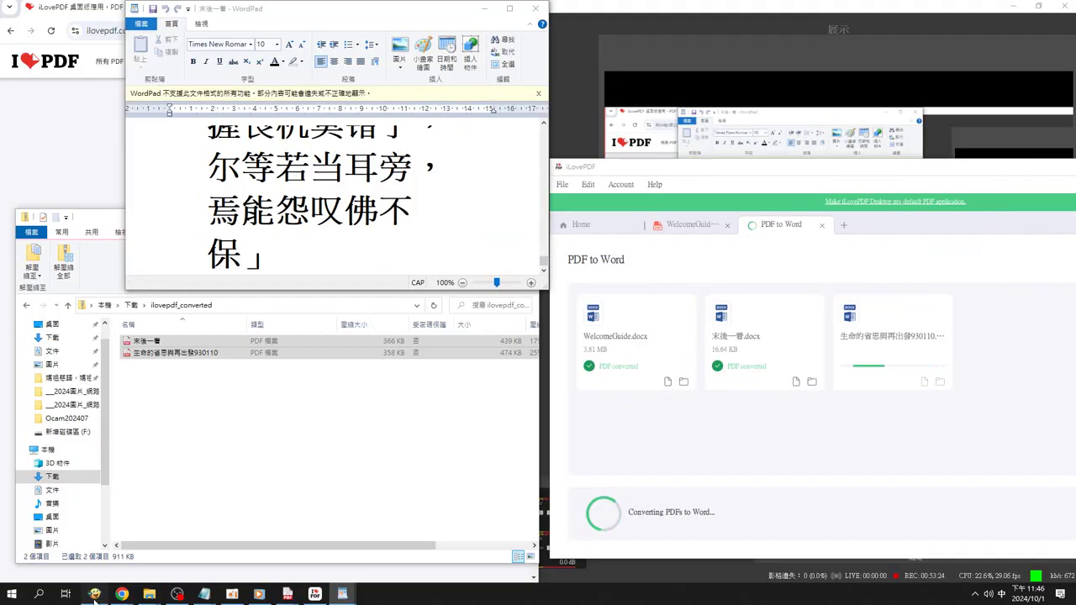
left_click(698, 22)
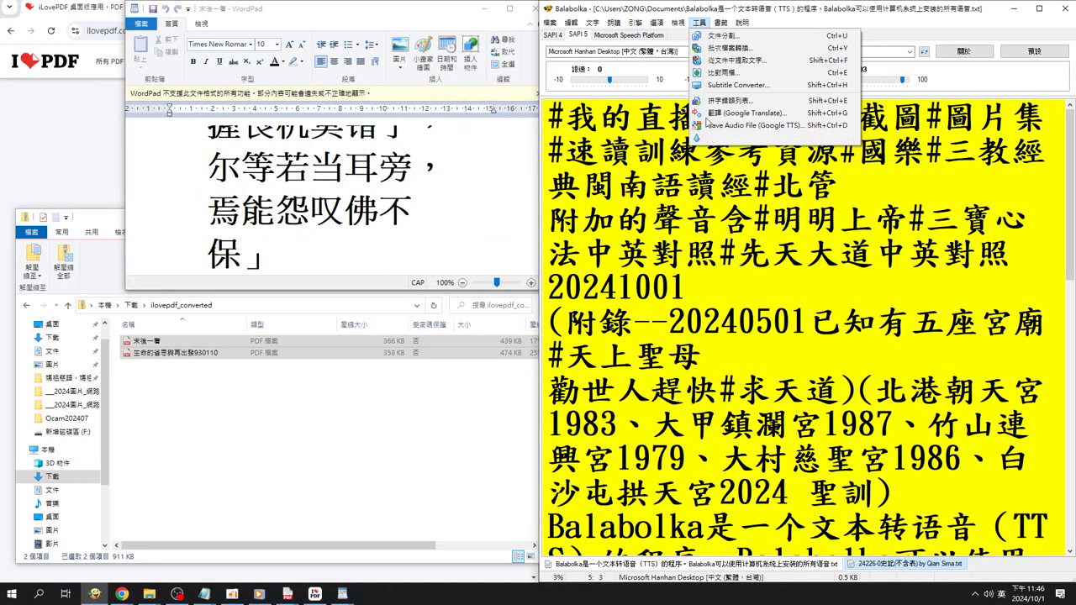
left_click(716, 60)
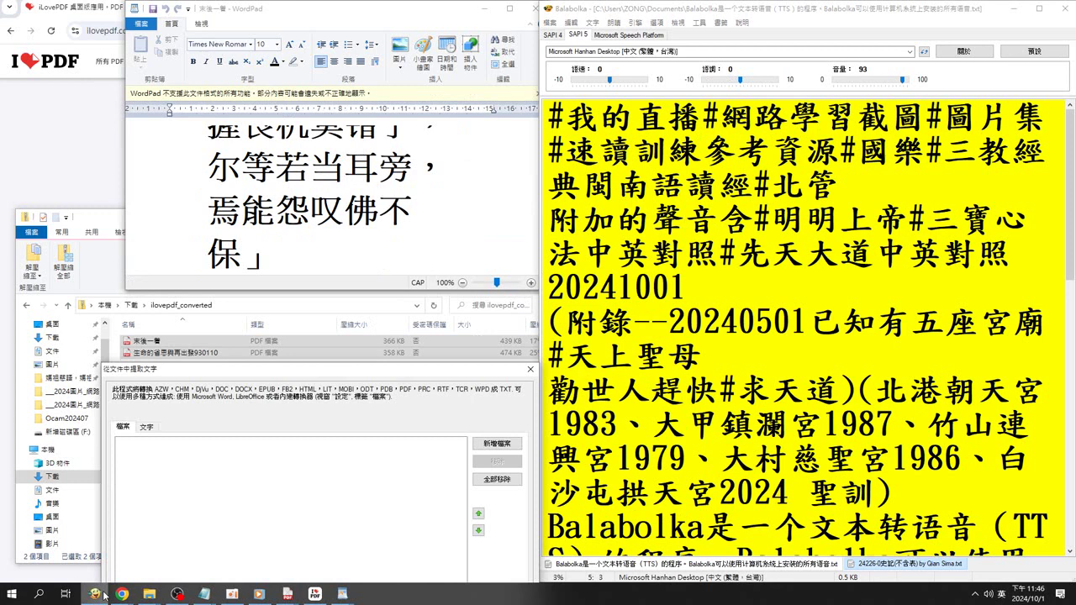
mouse_move(91, 598)
left_click(92, 598)
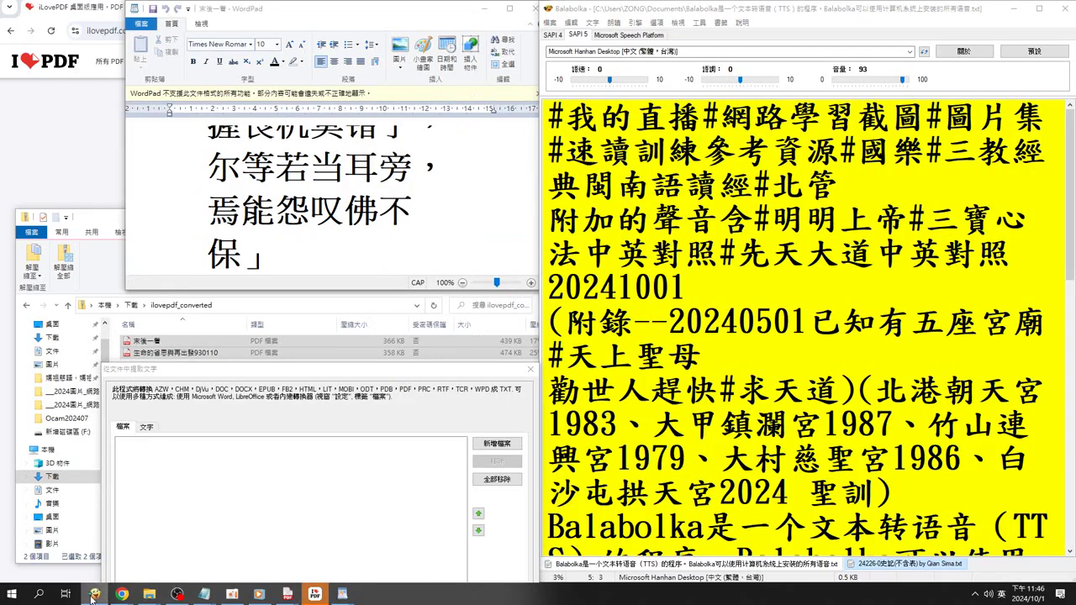
right_click(93, 597)
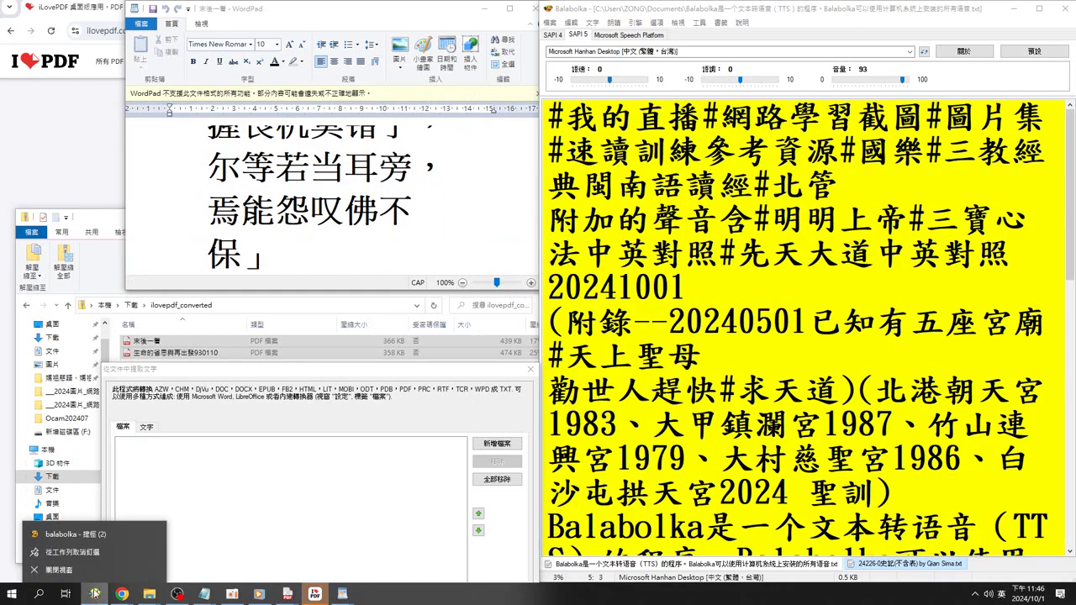
left_click(95, 594)
mouse_move(94, 594)
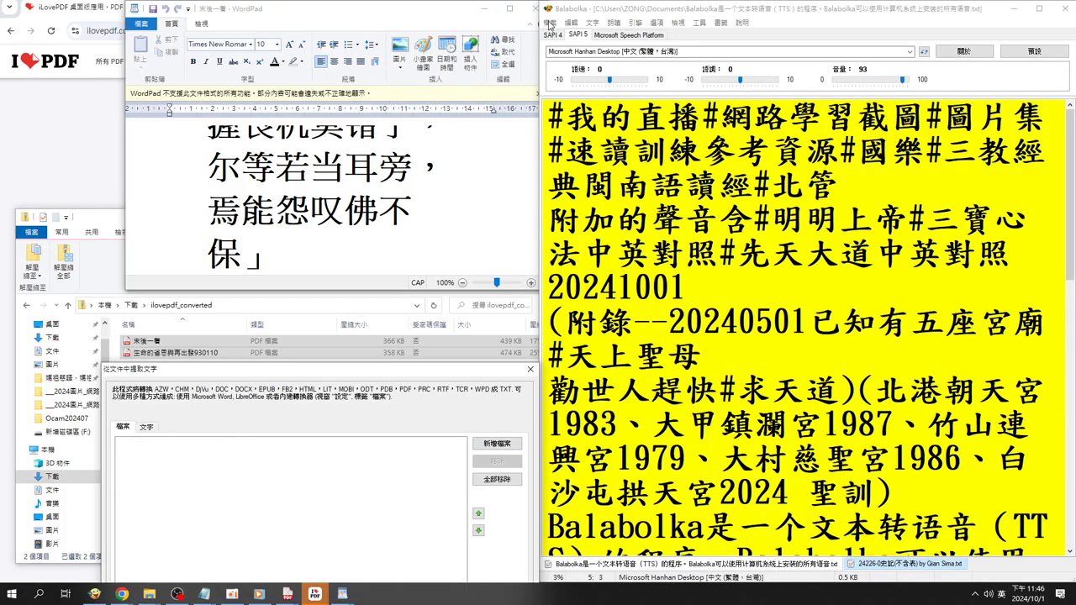
left_click(528, 371)
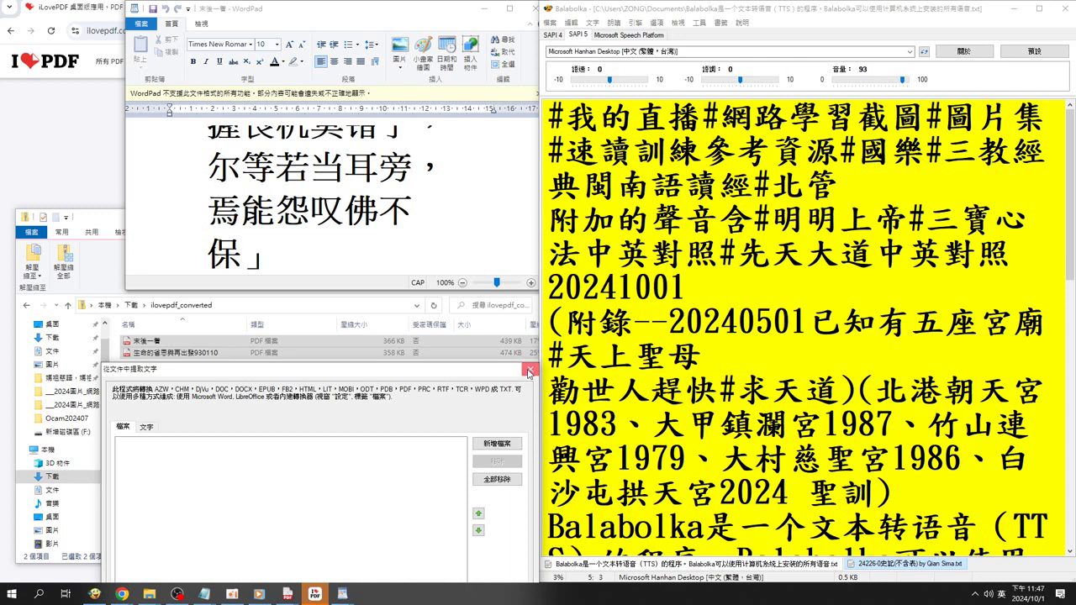
- Use File > Open to load 末後一著.pdf from Downloads into Balabolka
left_click(551, 22)
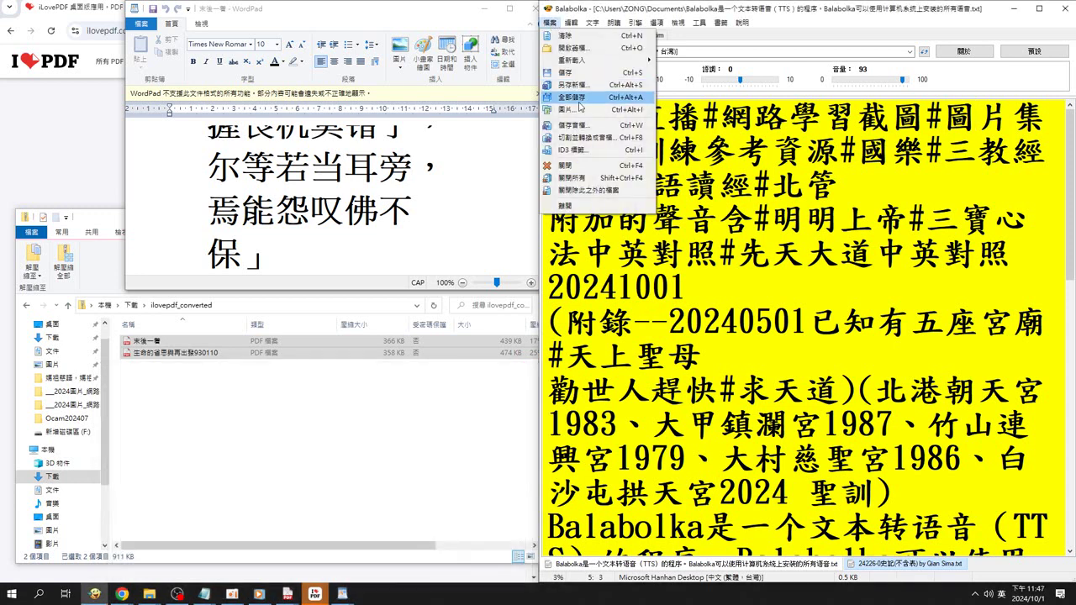
left_click(582, 54)
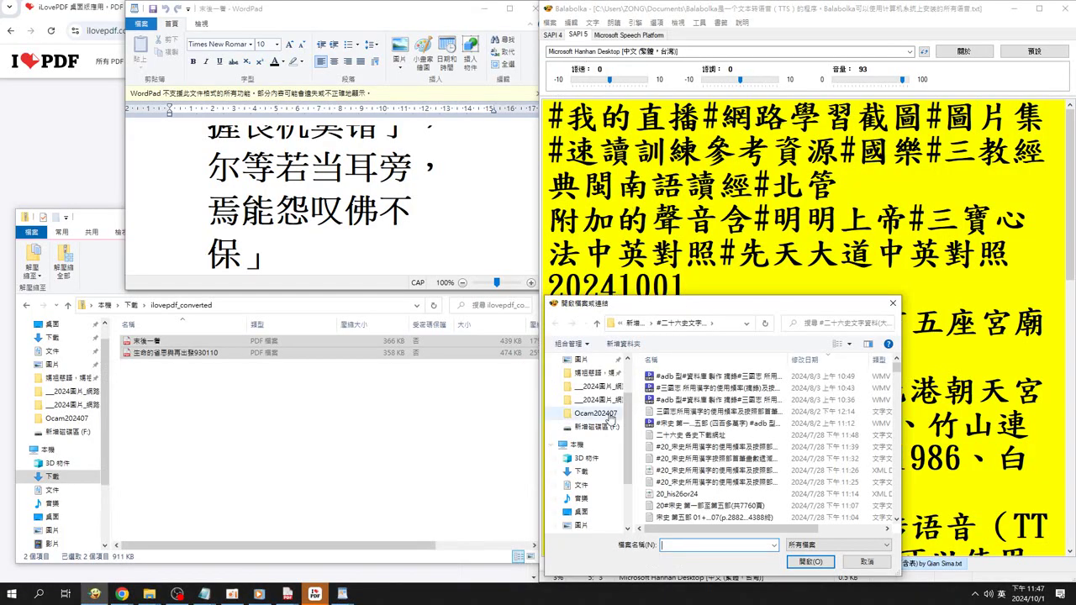
left_click(581, 473)
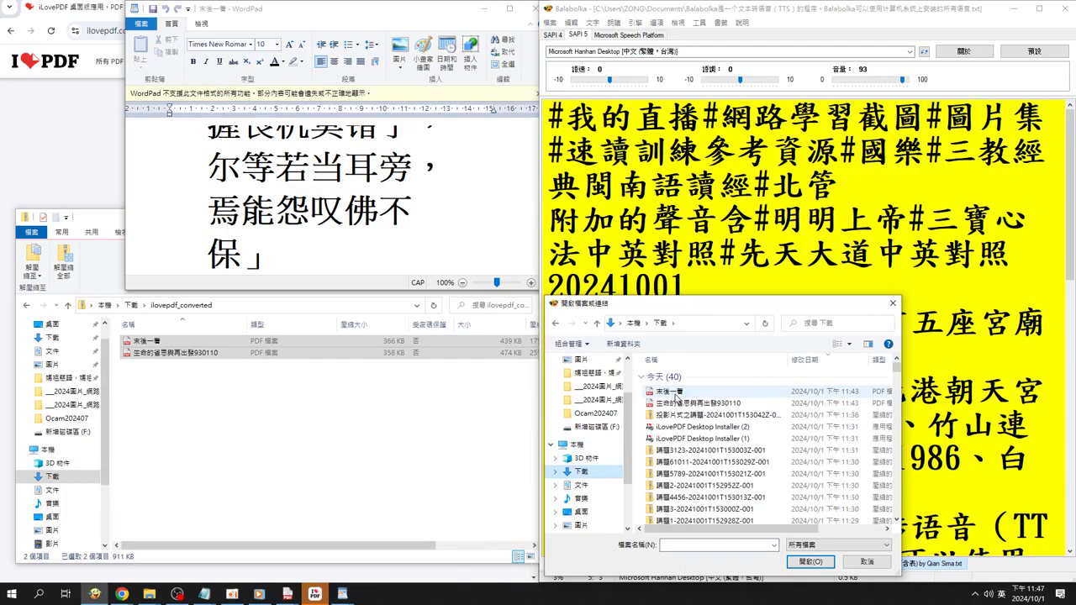
left_click(676, 392)
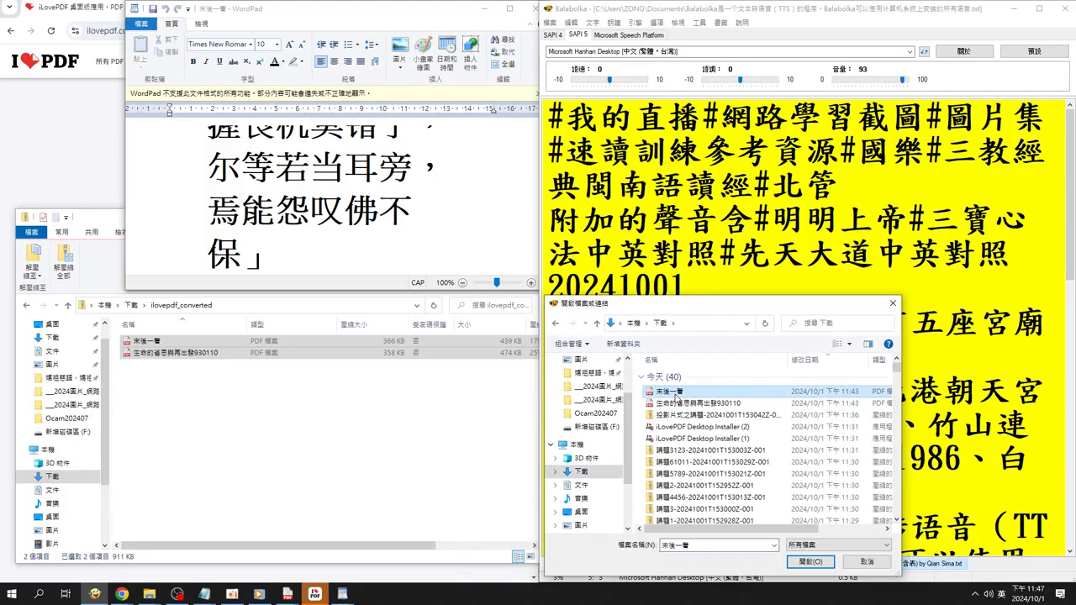
double_click(676, 392)
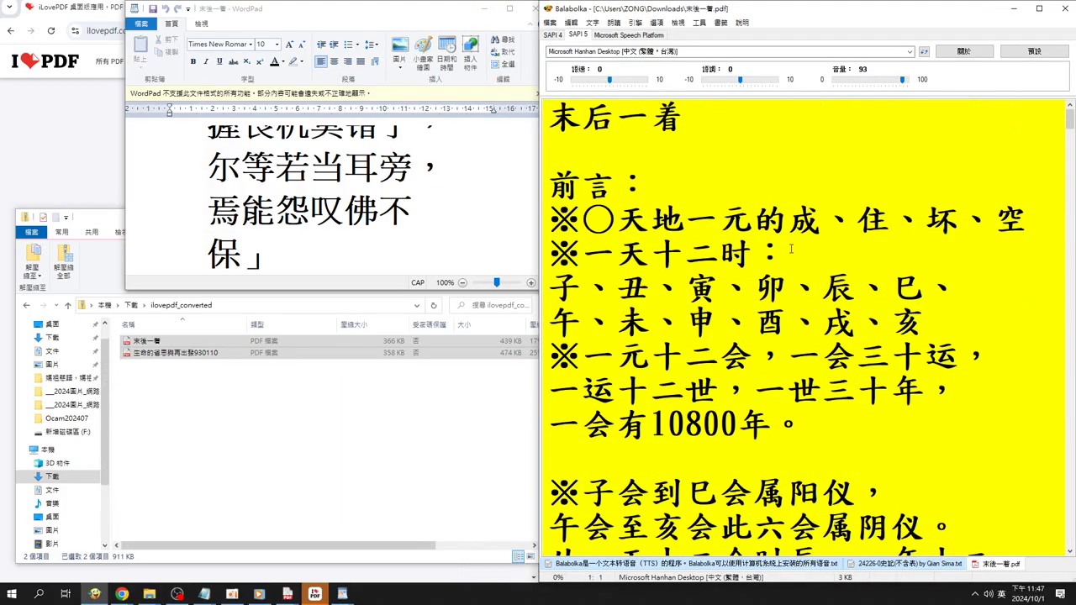
- Scroll through the extracted Chinese text down to the closing passage
scroll(790, 248, "down", 3)
scroll(877, 328, "down", 4)
scroll(877, 328, "down", 4)
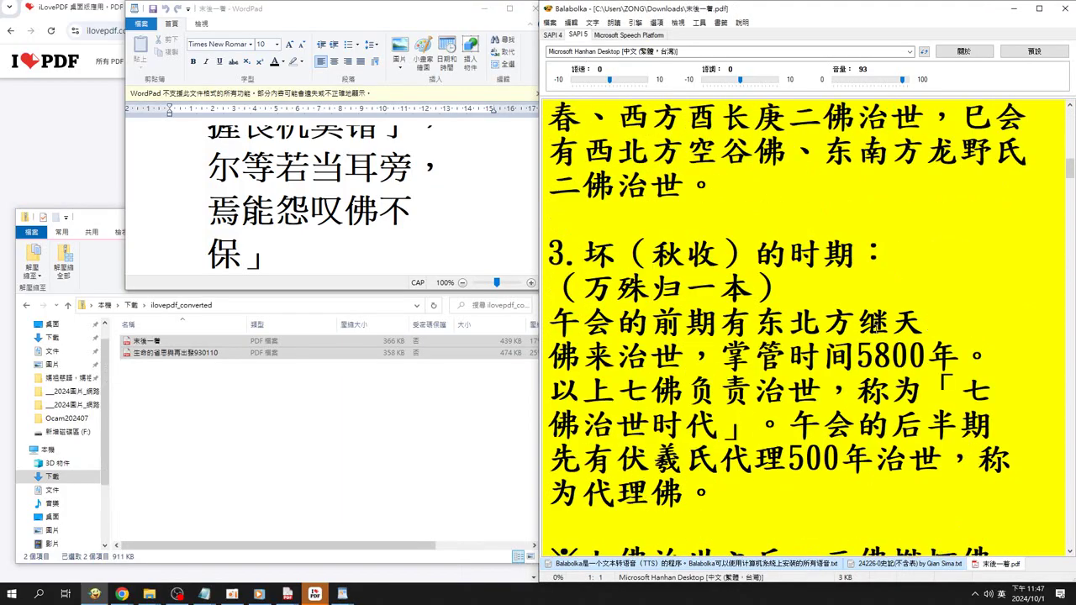
scroll(877, 328, "down", 2)
scroll(877, 328, "down", 4)
scroll(877, 328, "down", 3)
scroll(878, 336, "up", 1)
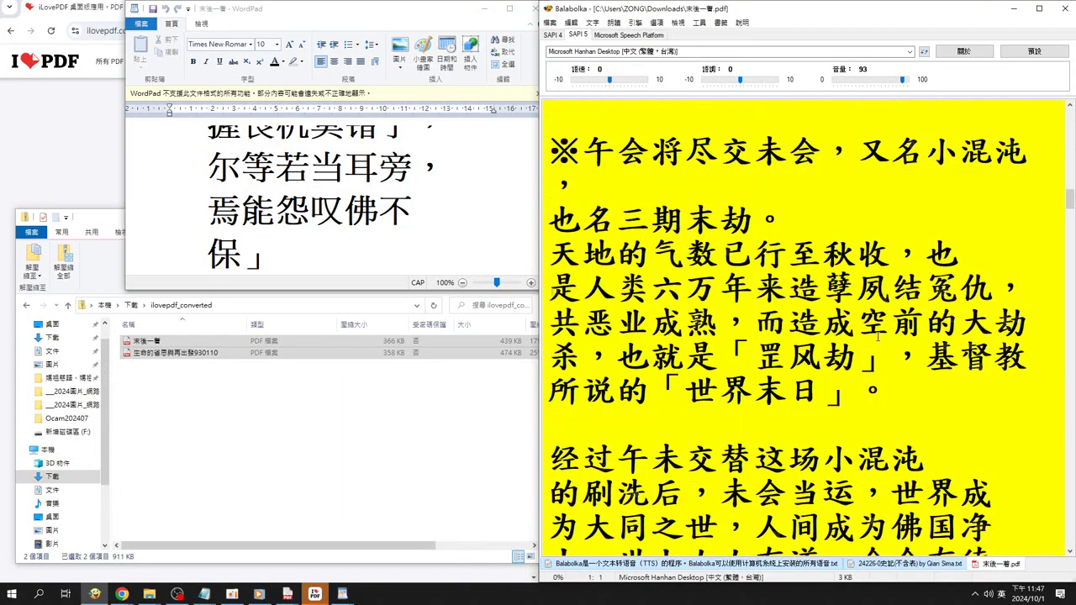
scroll(879, 334, "down", 3)
scroll(879, 335, "down", 2)
scroll(879, 336, "down", 3)
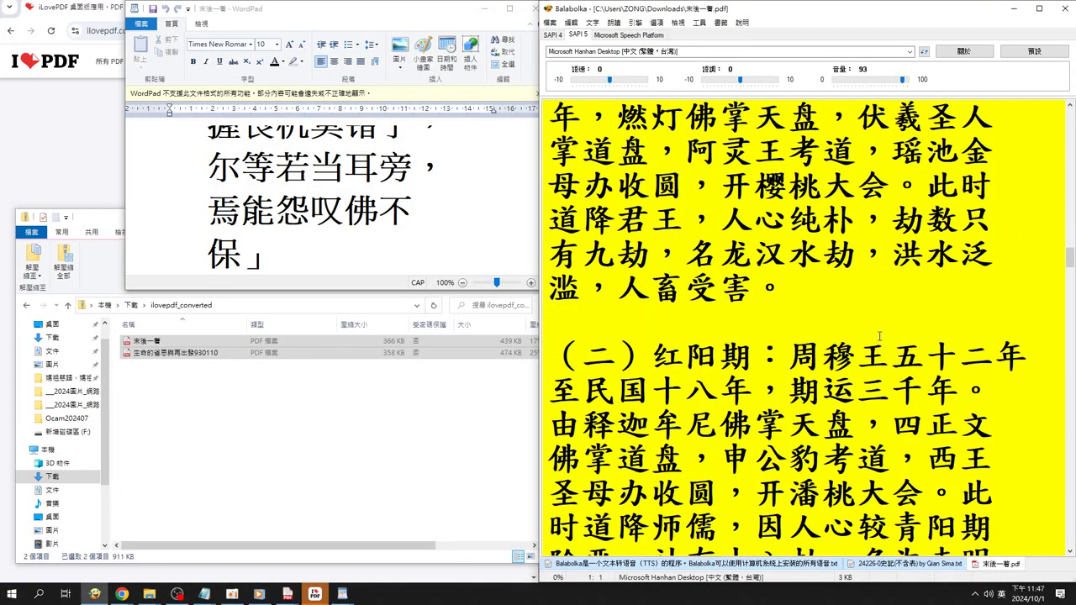
scroll(879, 336, "down", 3)
scroll(881, 337, "down", 2)
scroll(881, 338, "down", 2)
scroll(882, 339, "down", 3)
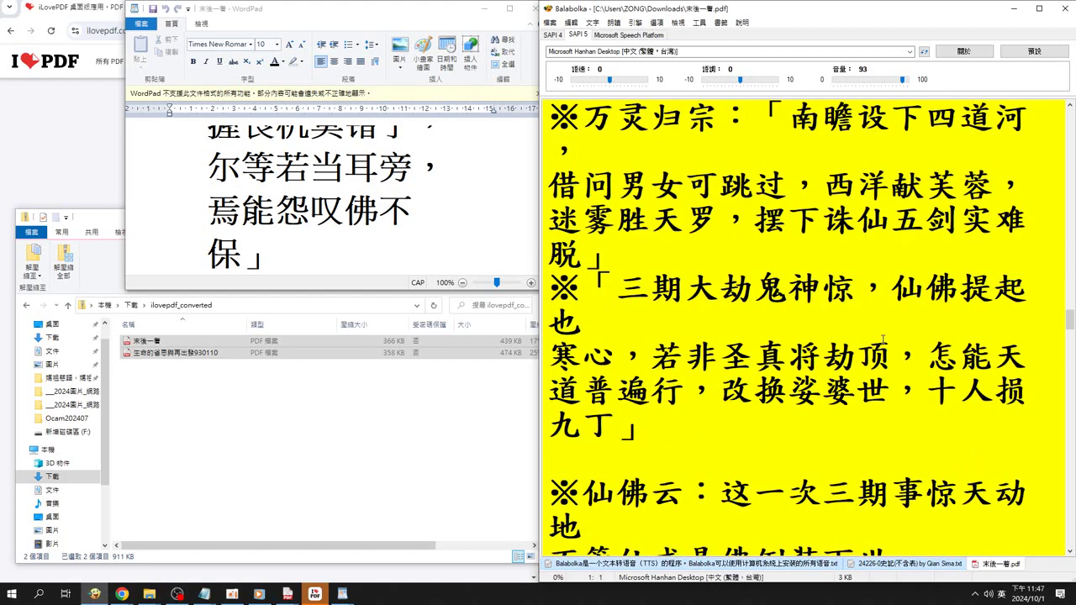
scroll(883, 340, "down", 4)
scroll(883, 335, "down", 4)
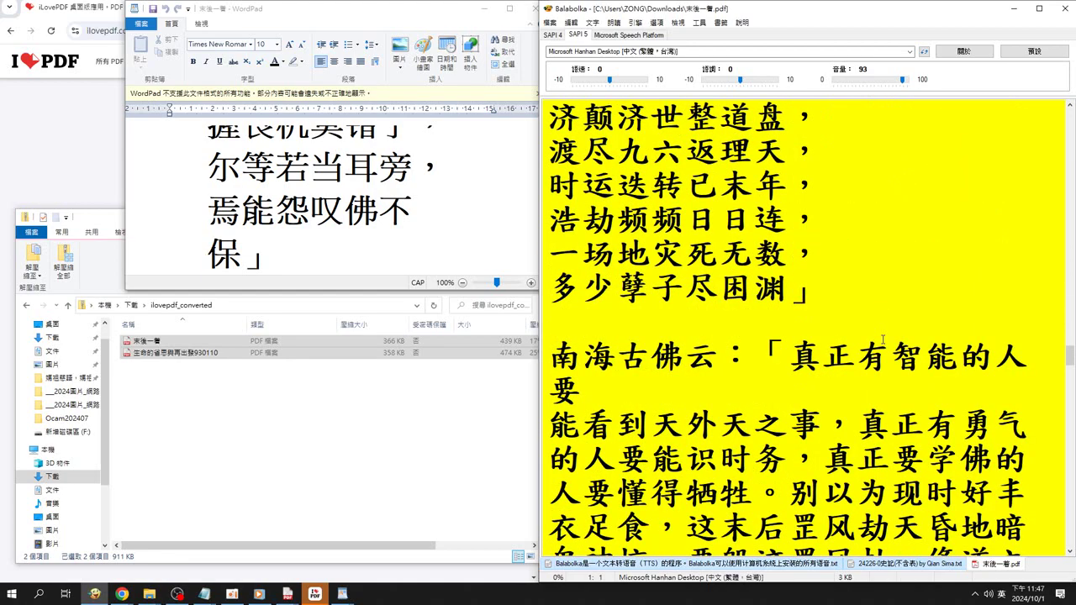
scroll(883, 336, "down", 1)
scroll(883, 338, "down", 2)
scroll(883, 339, "down", 1)
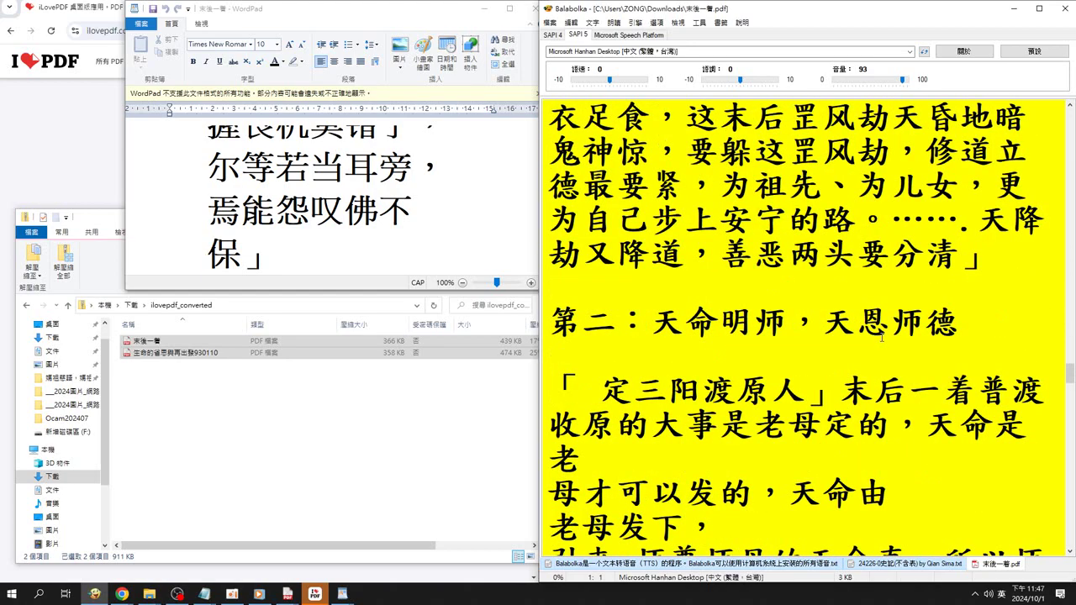
scroll(883, 340, "down", 4)
scroll(882, 336, "down", 3)
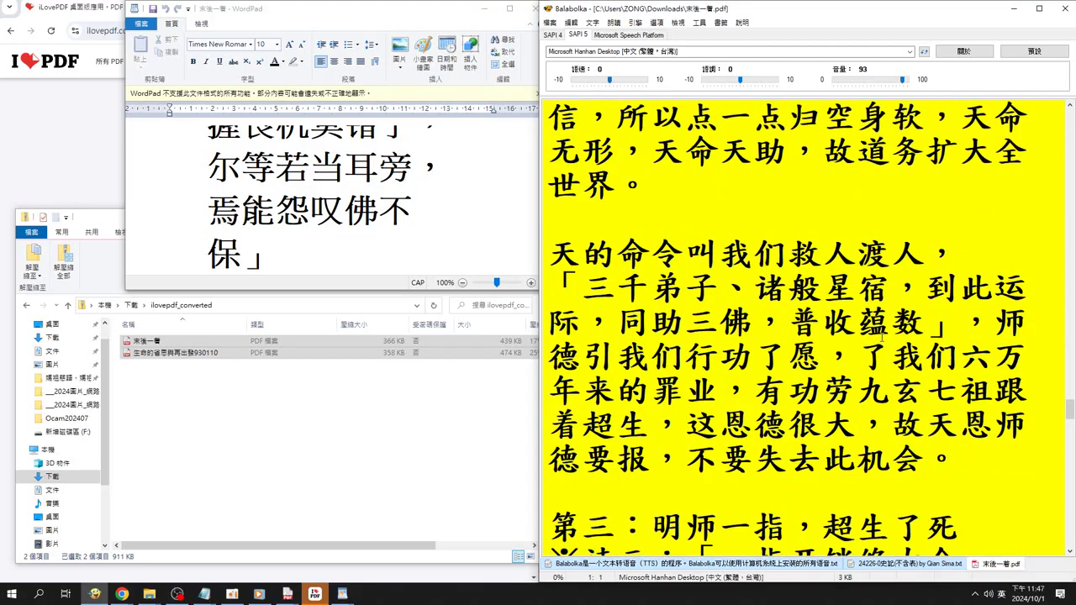
scroll(882, 338, "down", 4)
scroll(883, 338, "down", 2)
scroll(883, 337, "down", 1)
scroll(882, 337, "down", 4)
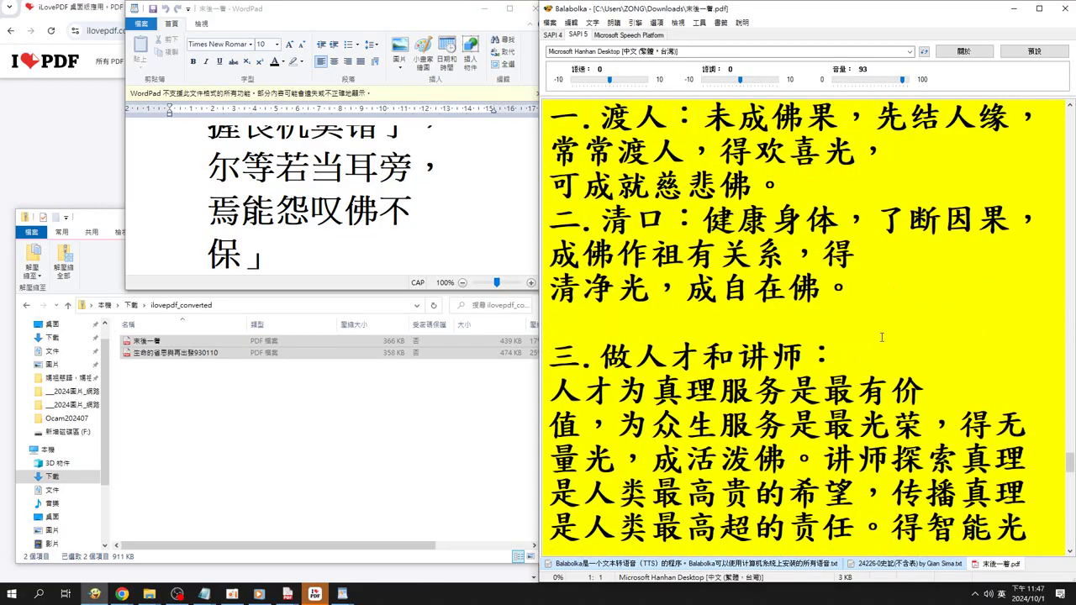
scroll(881, 337, "down", 5)
scroll(882, 337, "down", 3)
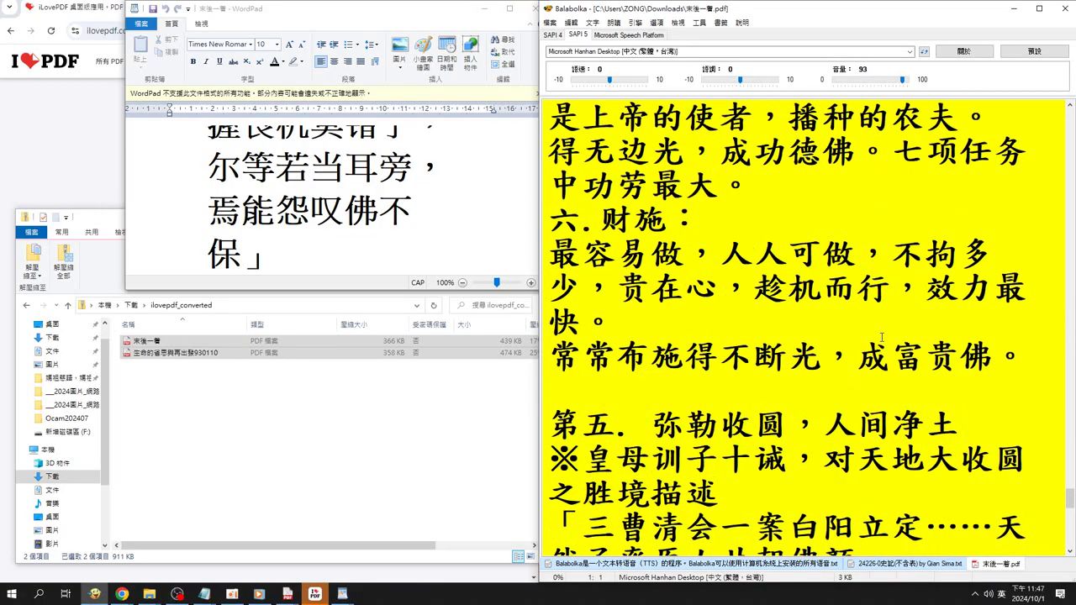
scroll(881, 337, "up", 1)
scroll(882, 337, "down", 3)
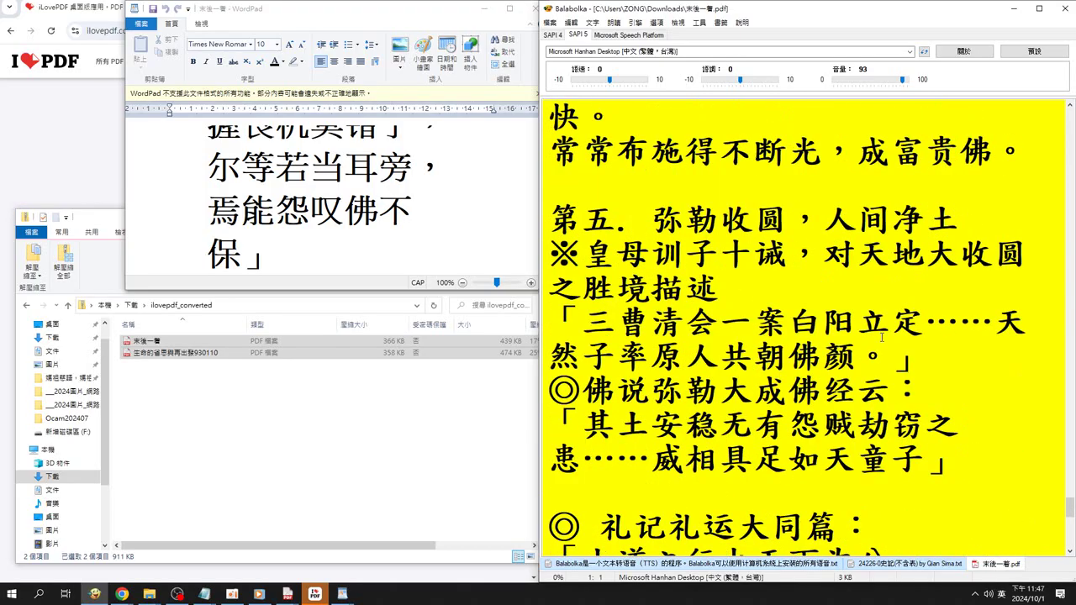
scroll(882, 338, "down", 2)
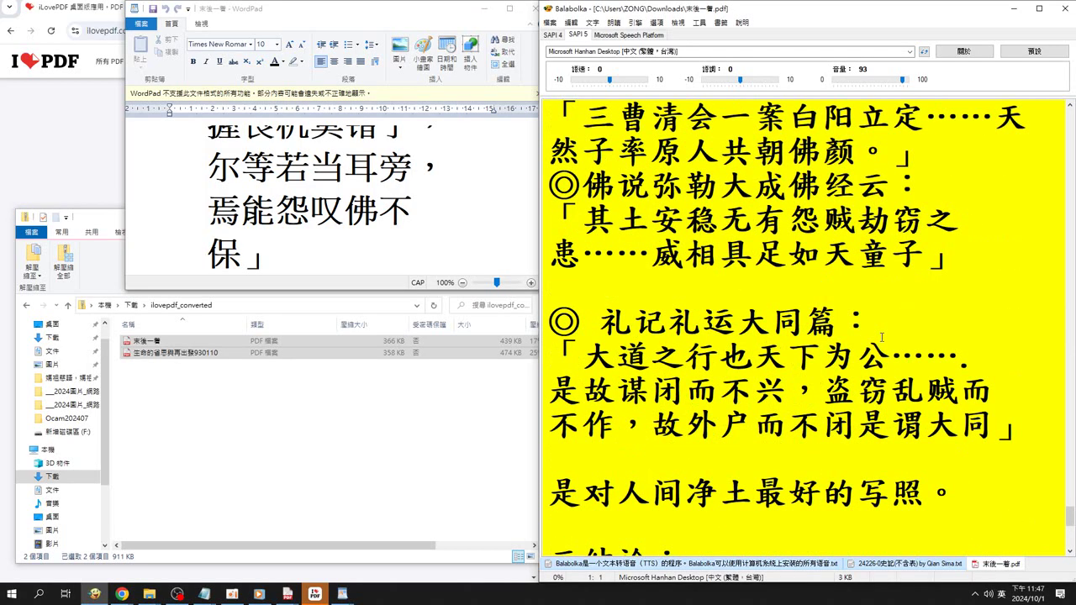
scroll(881, 337, "down", 4)
scroll(882, 337, "down", 1)
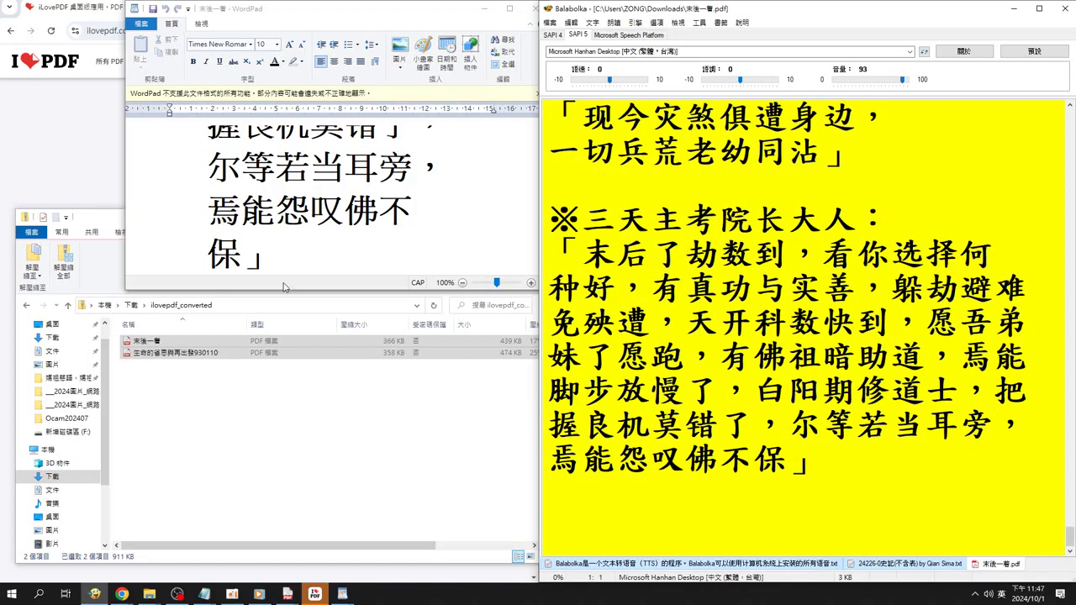
left_click(313, 595)
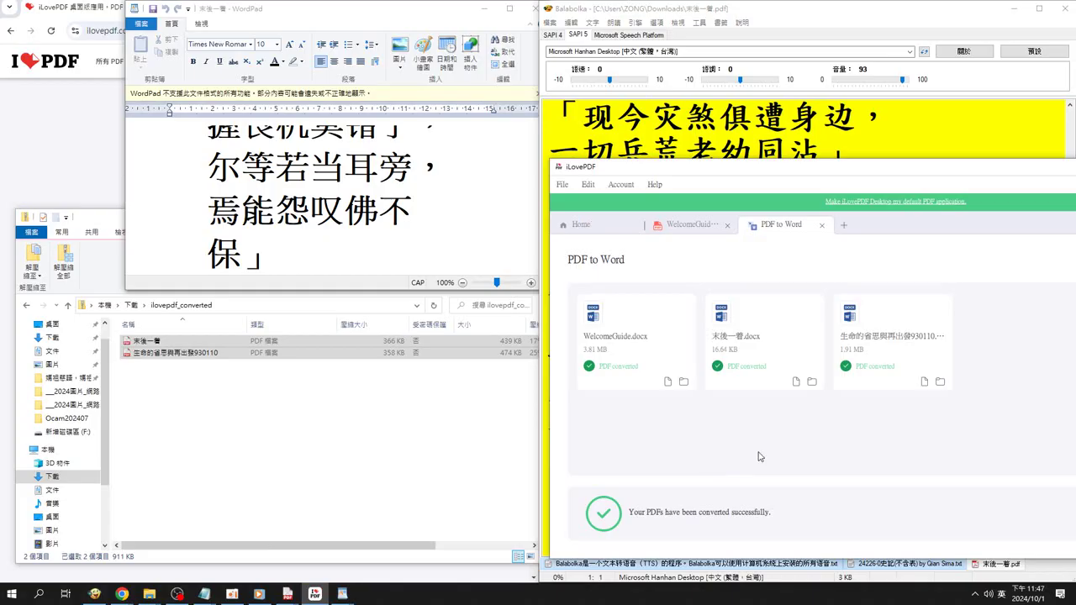
left_click(925, 383)
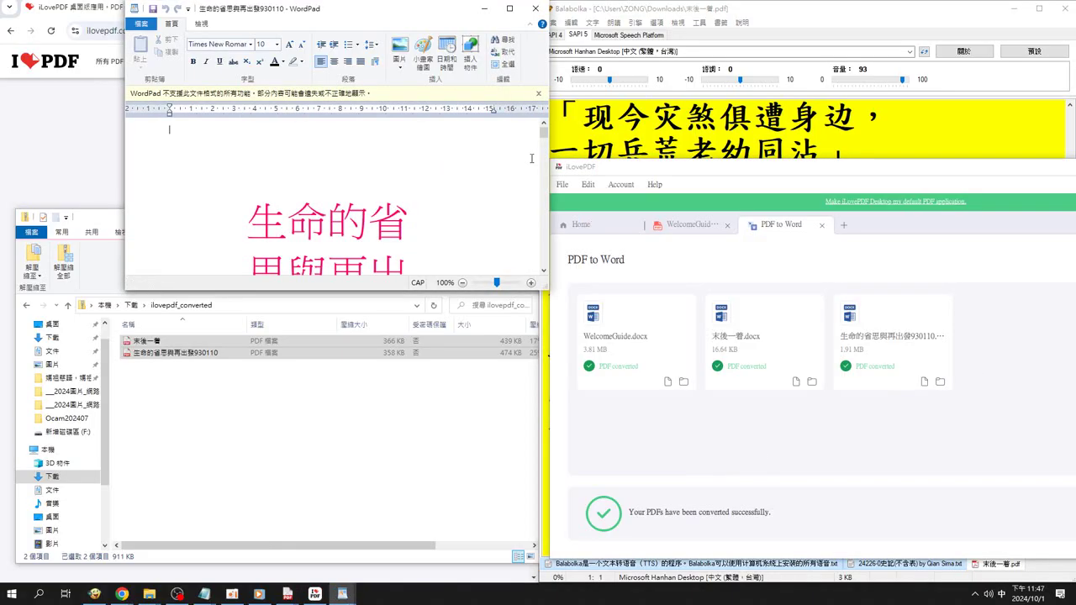
scroll(532, 158, "down", 2)
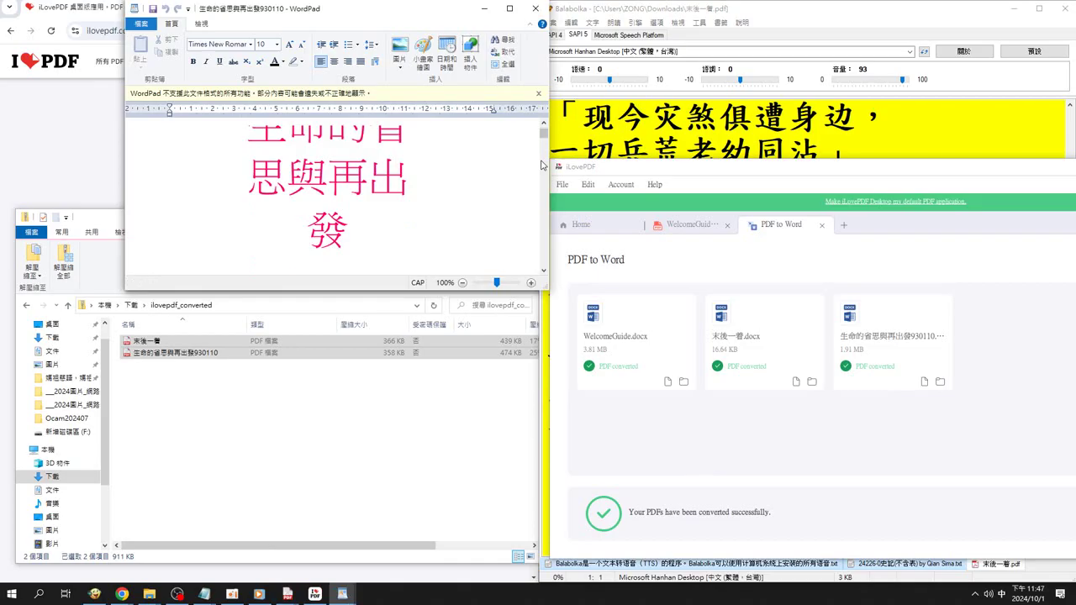
scroll(542, 165, "down", 2)
scroll(542, 165, "down", 2)
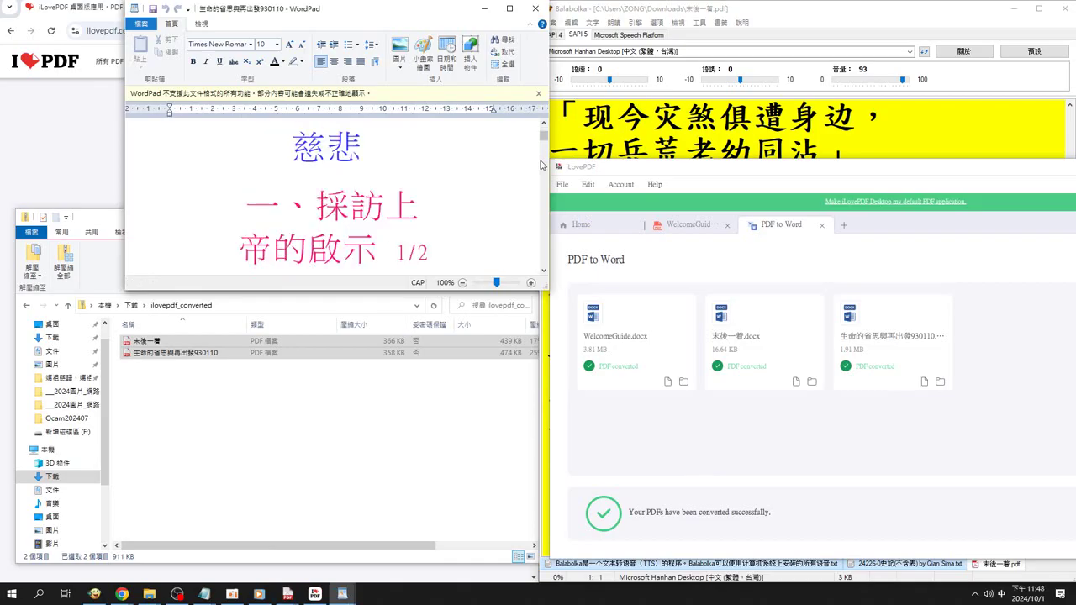
scroll(542, 164, "down", 2)
scroll(542, 165, "down", 2)
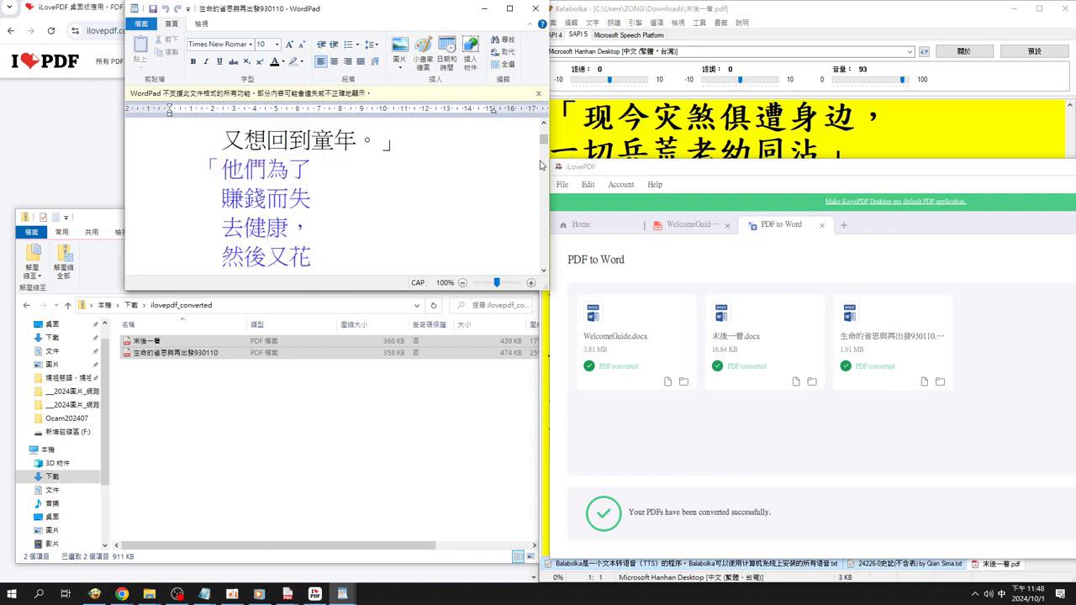
scroll(542, 165, "down", 2)
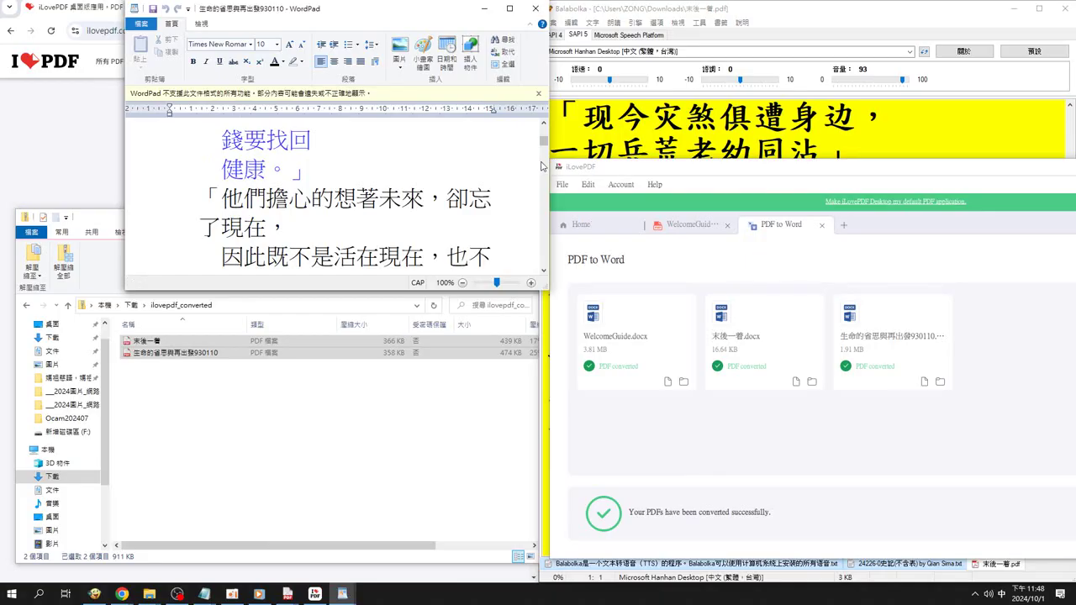
scroll(542, 165, "down", 2)
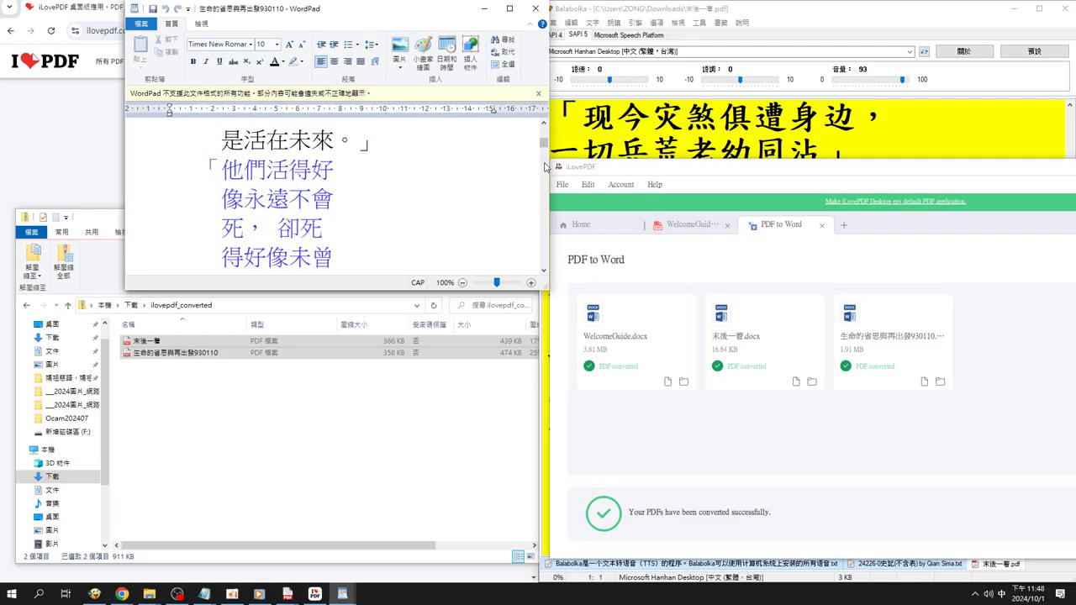
scroll(544, 167, "down", 2)
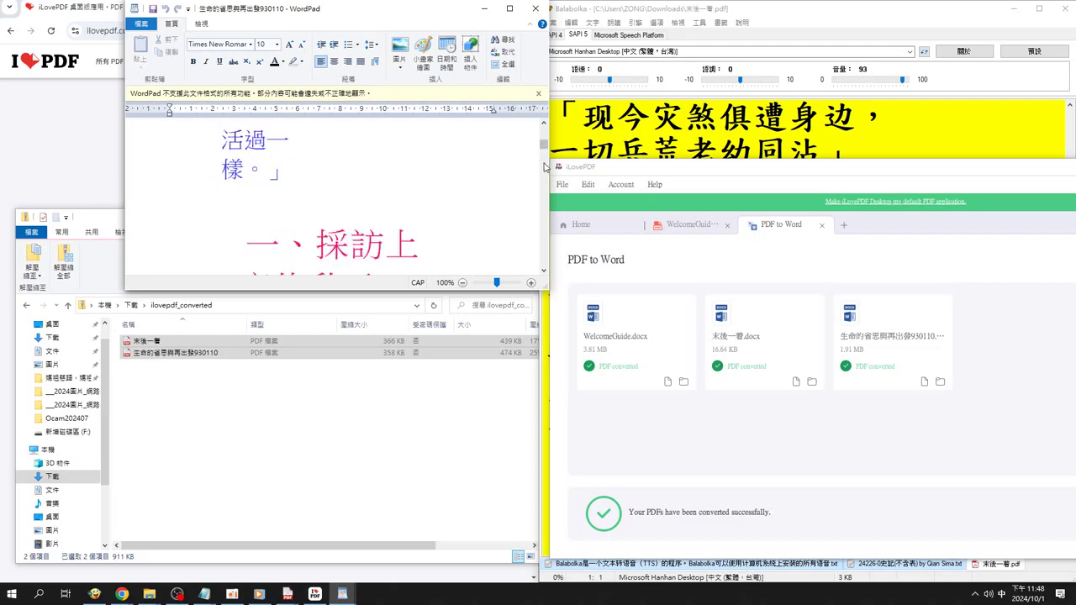
scroll(542, 136, "up", 2)
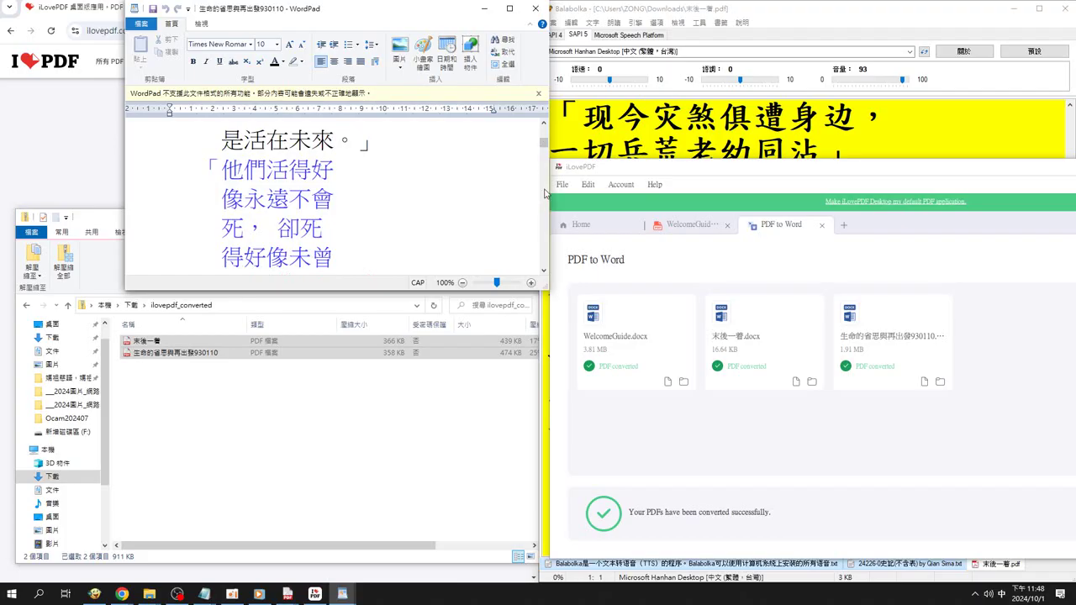
scroll(545, 193, "down", 2)
scroll(545, 194, "down", 2)
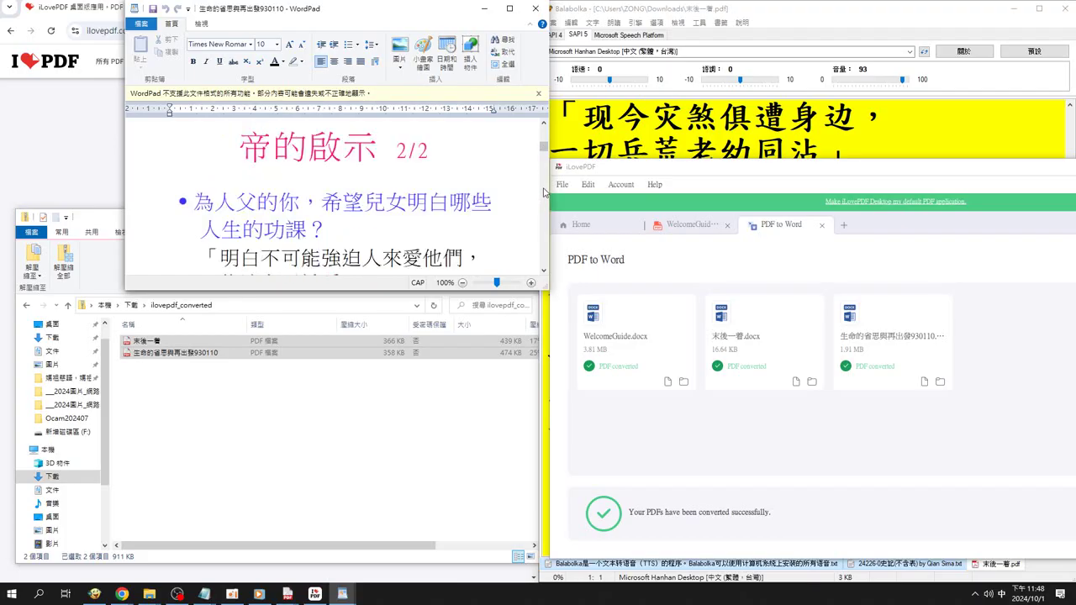
scroll(545, 193, "down", 2)
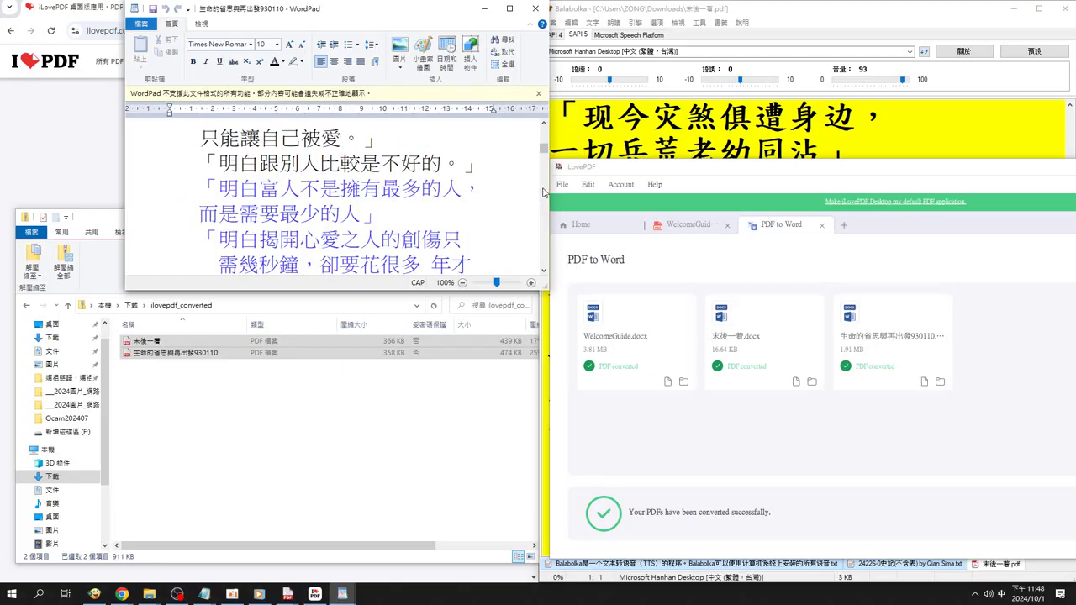
scroll(545, 193, "down", 2)
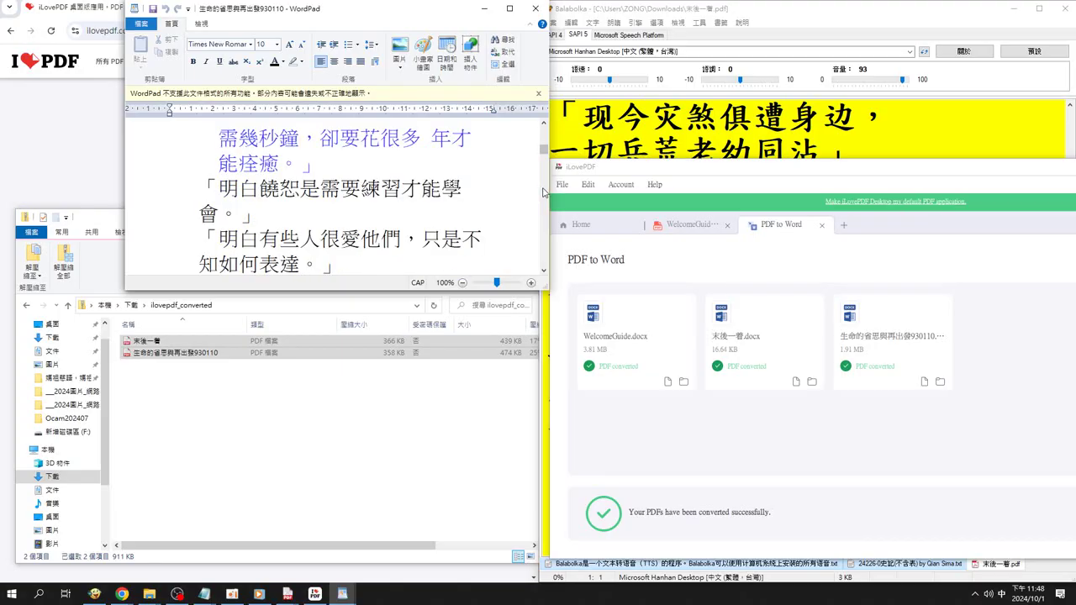
scroll(544, 194, "down", 2)
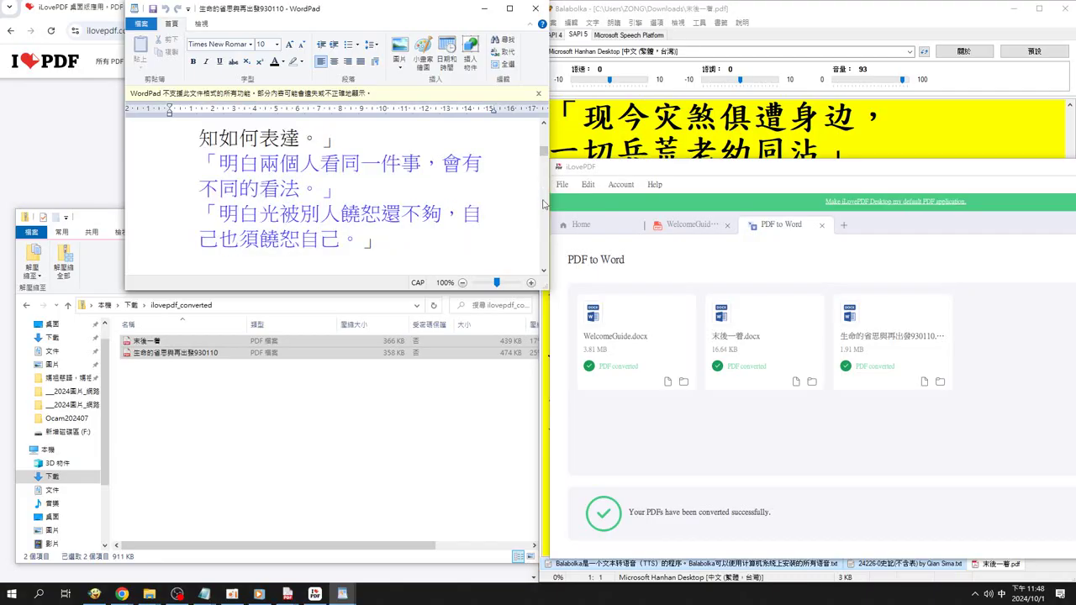
left_click_drag(543, 154, 545, 186)
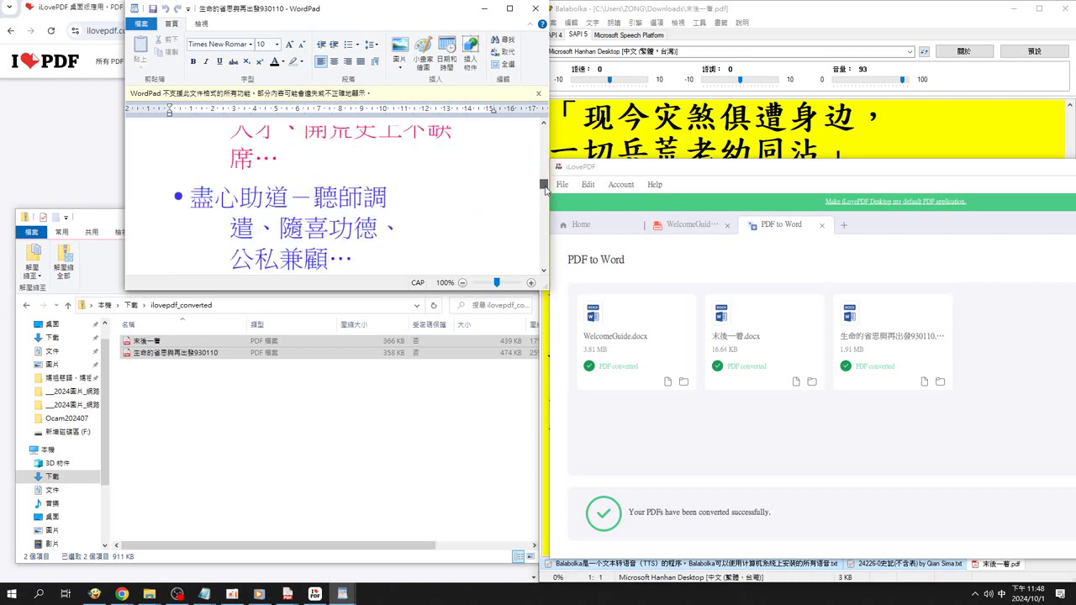
left_click_drag(545, 186, 549, 241)
left_click_drag(551, 242, 554, 265)
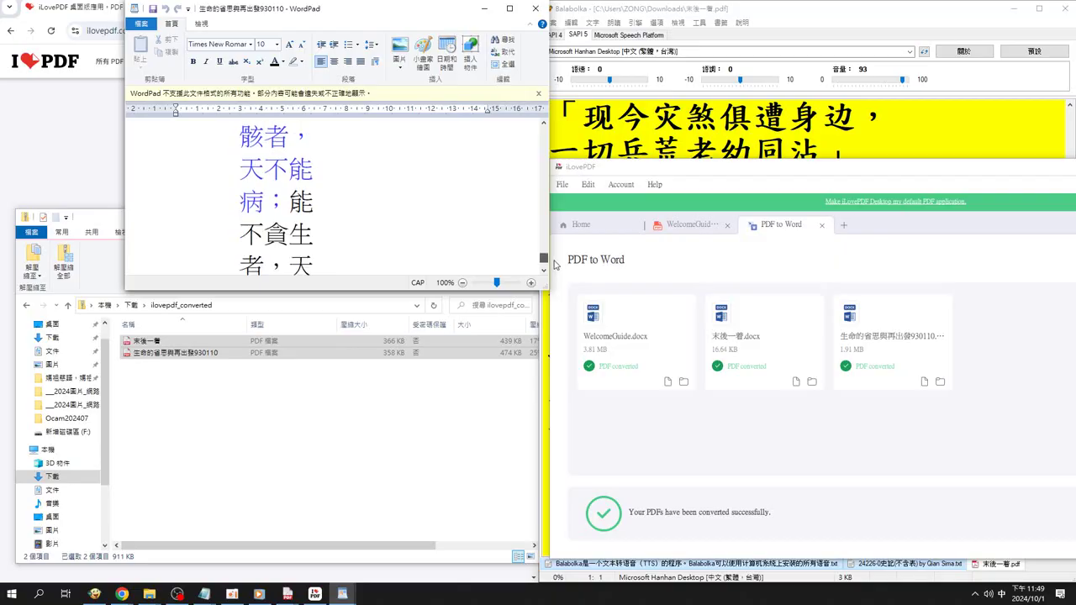
left_click_drag(553, 265, 554, 268)
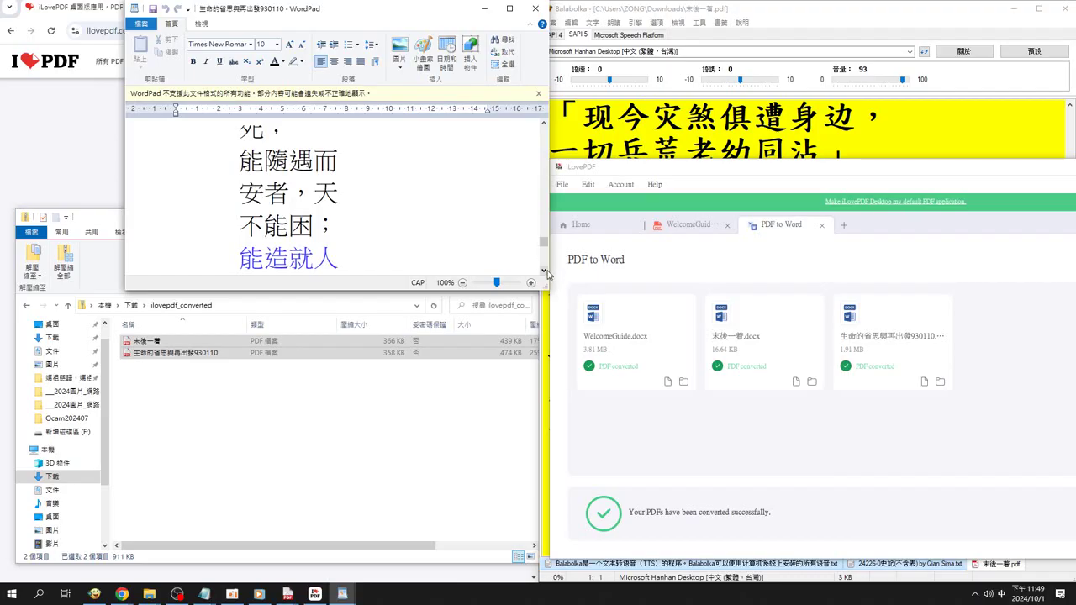
left_click(544, 271)
left_click(544, 271)
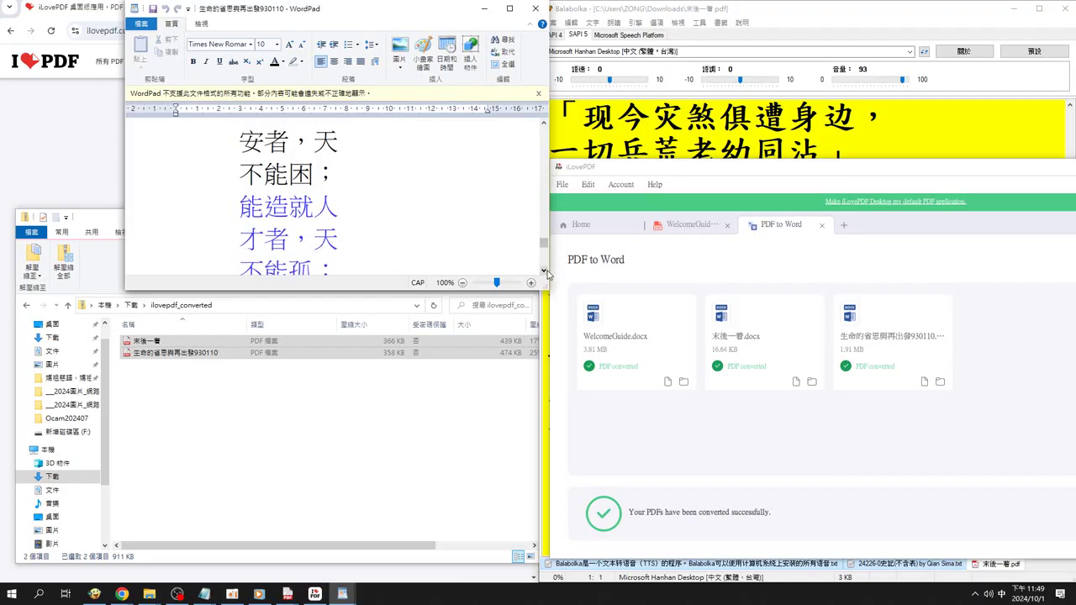
left_click(544, 271)
left_click(544, 270)
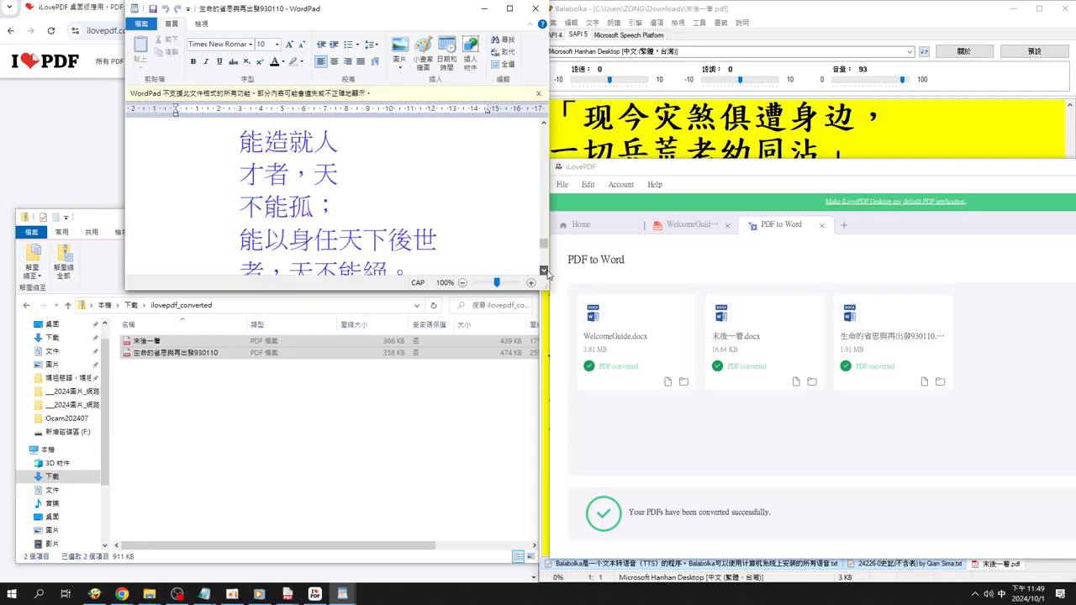
left_click(544, 271)
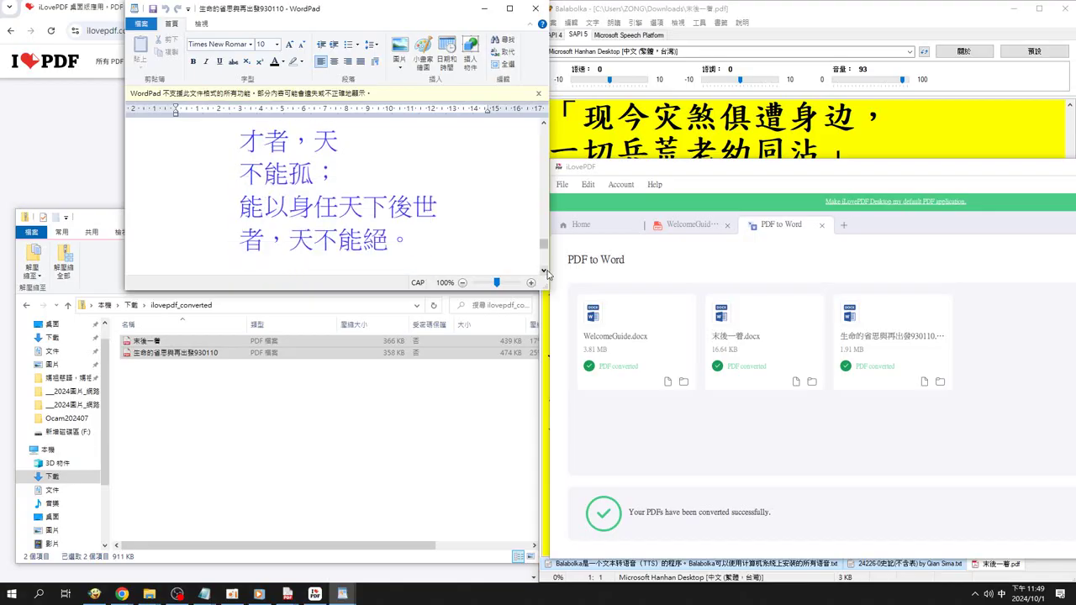
left_click(544, 270)
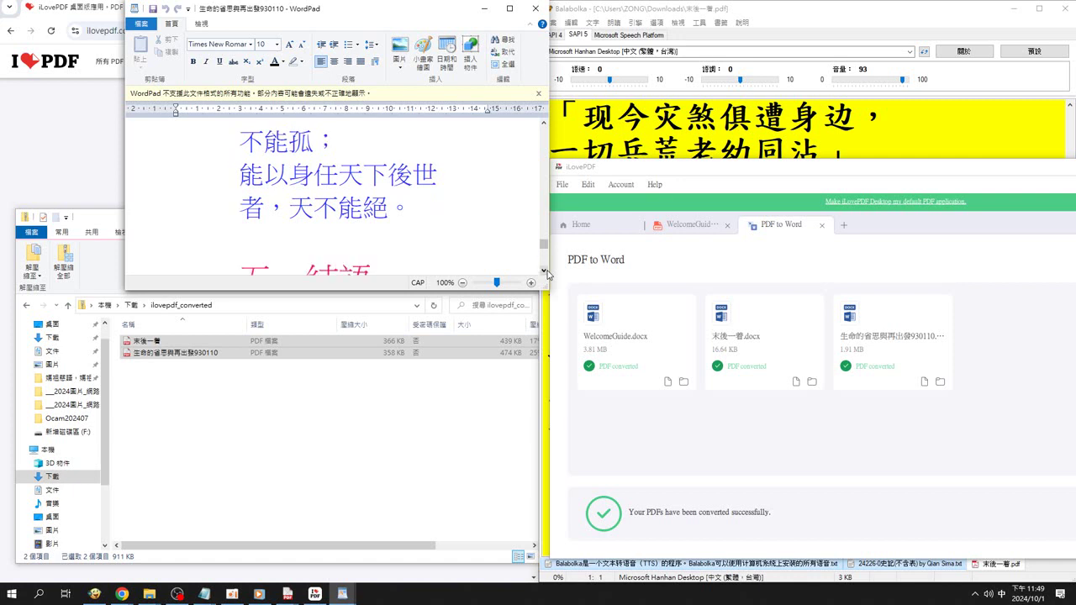
left_click(543, 271)
left_click(544, 271)
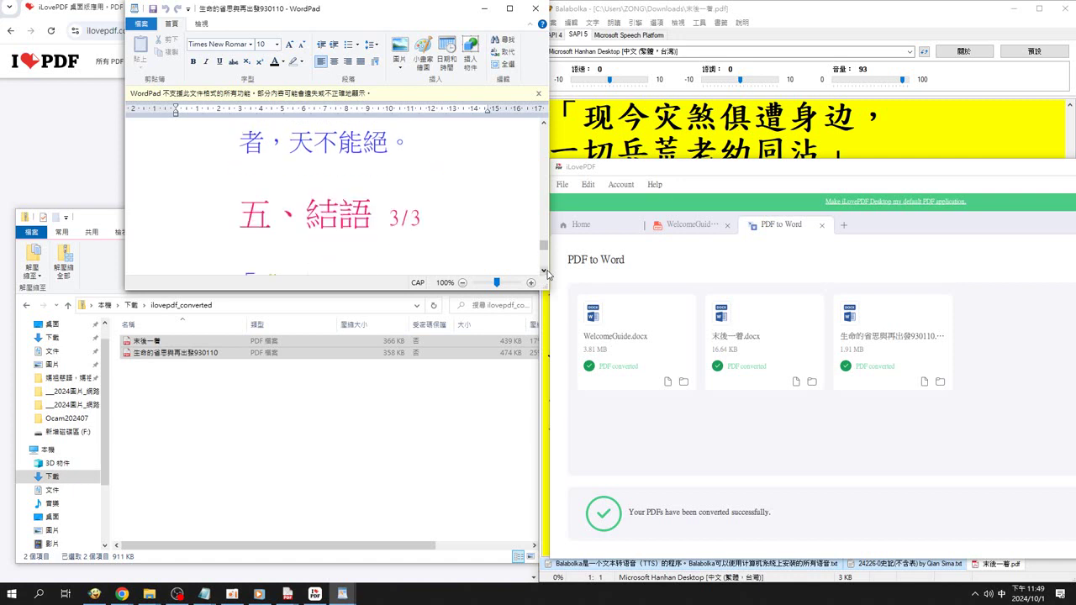
left_click(544, 271)
left_click(544, 271)
left_click(544, 270)
left_click(544, 271)
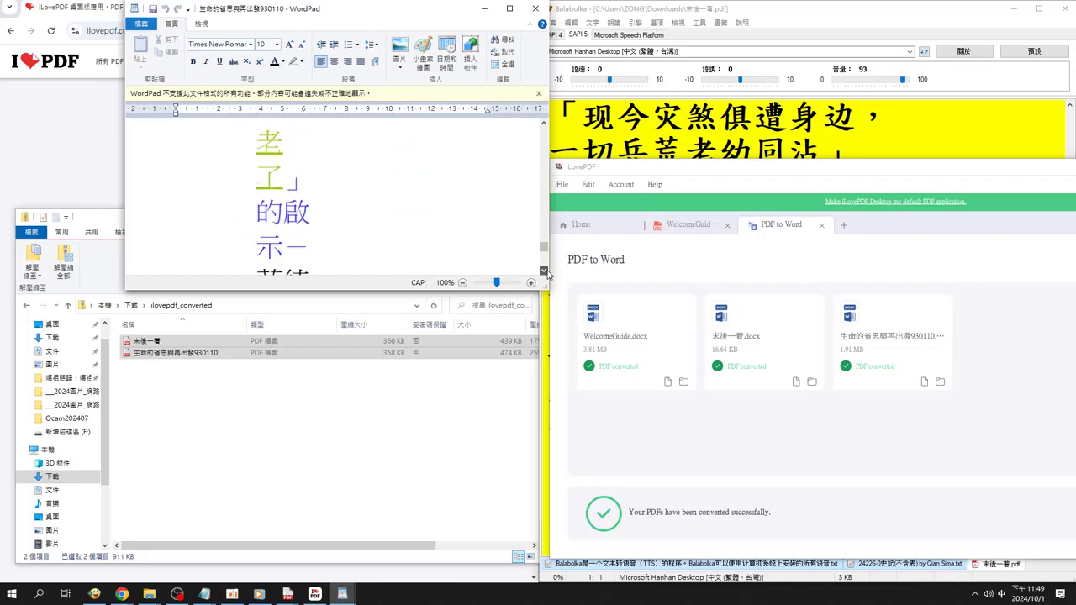
left_click(544, 271)
left_click(544, 271)
left_click(543, 271)
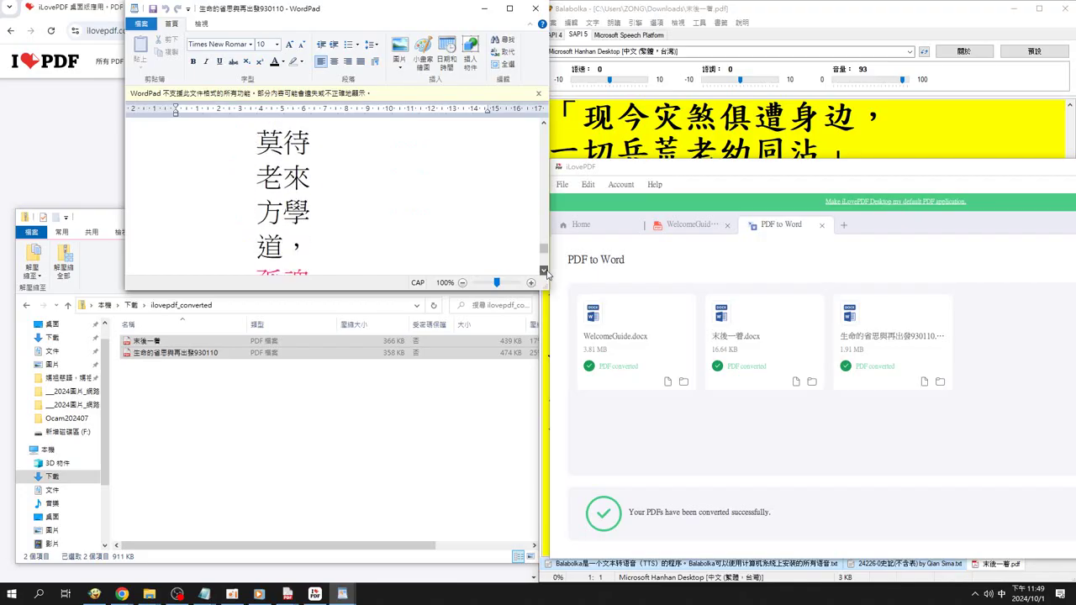
left_click(544, 271)
left_click(544, 271)
left_click(544, 271)
left_click(544, 271)
left_click(544, 270)
left_click(544, 271)
left_click(544, 271)
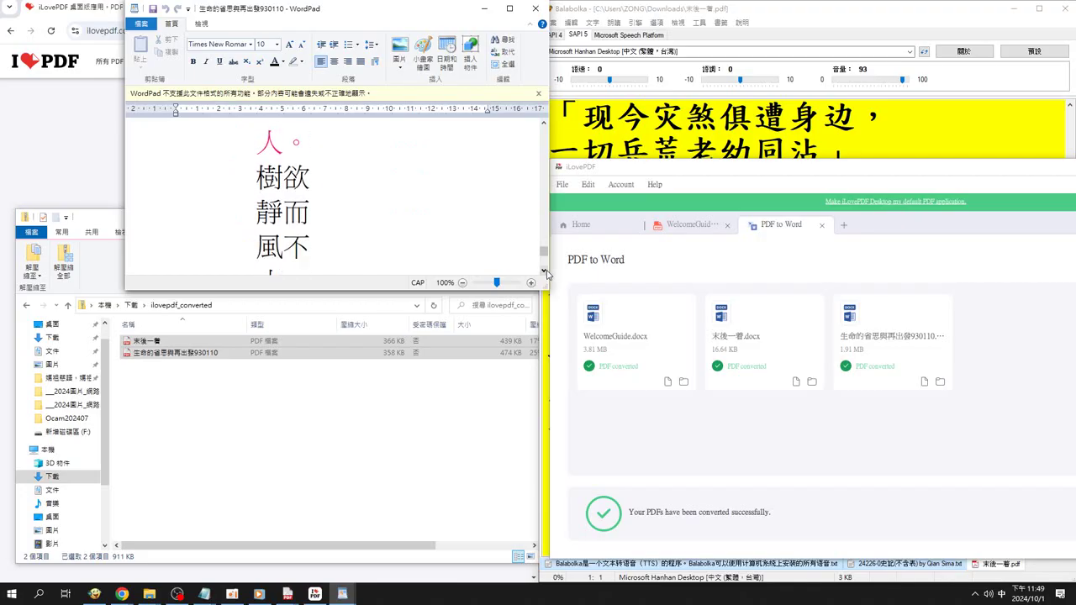
left_click(544, 270)
left_click(543, 271)
left_click(544, 270)
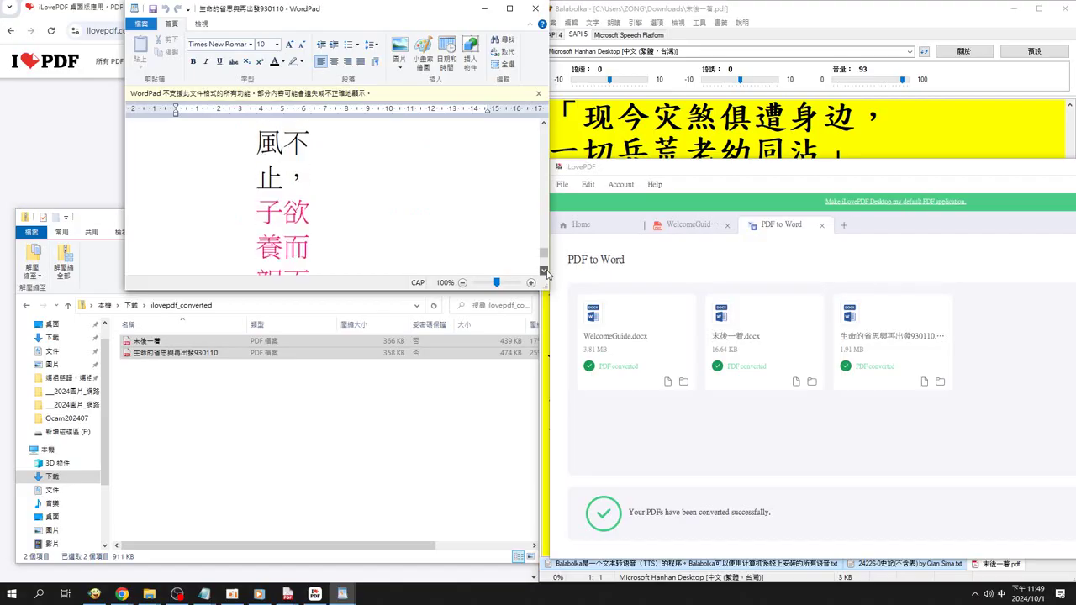
left_click(544, 270)
left_click(543, 271)
left_click(544, 270)
left_click(543, 271)
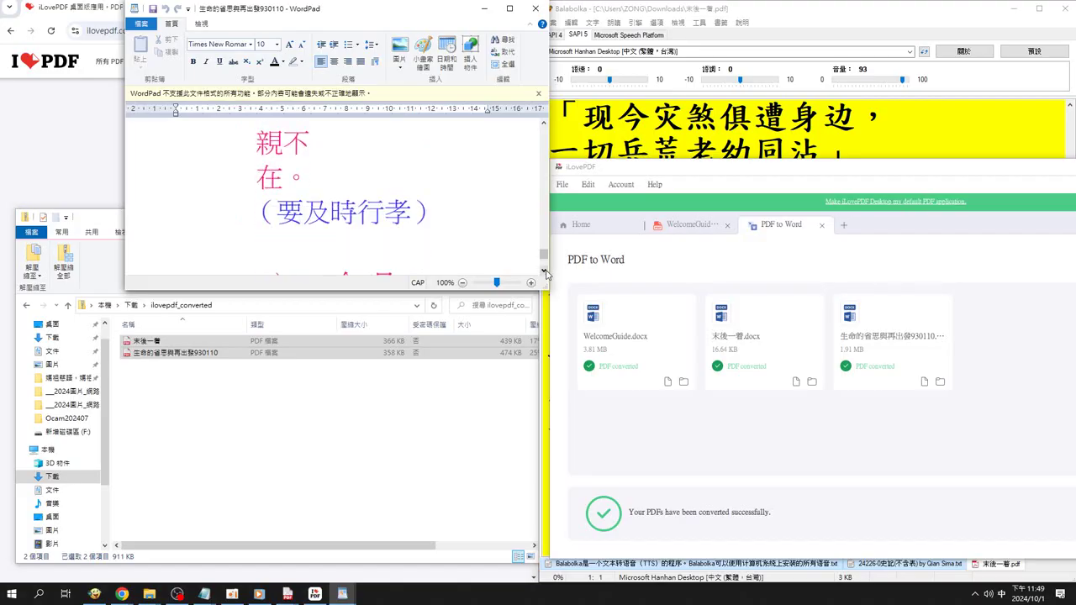
left_click(544, 271)
left_click(544, 270)
left_click(544, 271)
left_click(544, 270)
left_click(544, 270)
left_click(544, 271)
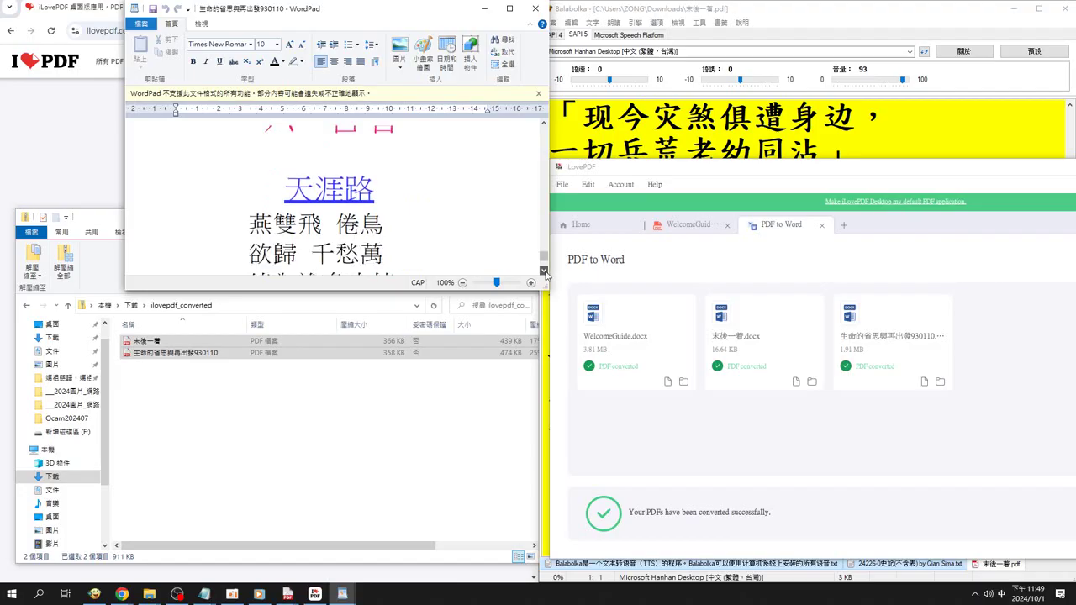
left_click(544, 271)
left_click(544, 271)
left_click(544, 271)
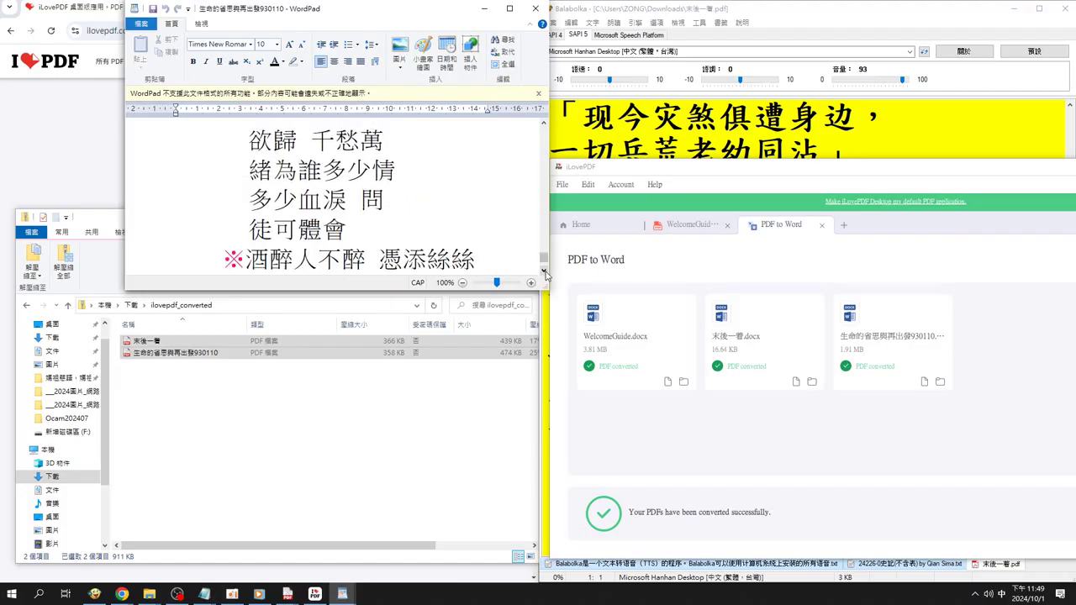
left_click(544, 271)
left_click(543, 271)
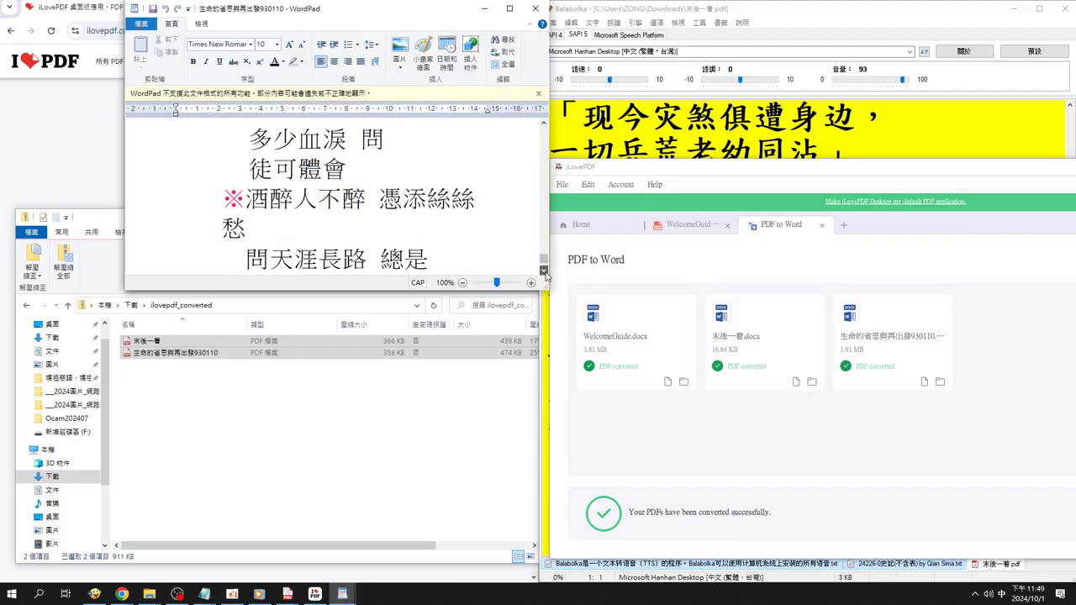
left_click(544, 271)
left_click(544, 271)
left_click(544, 270)
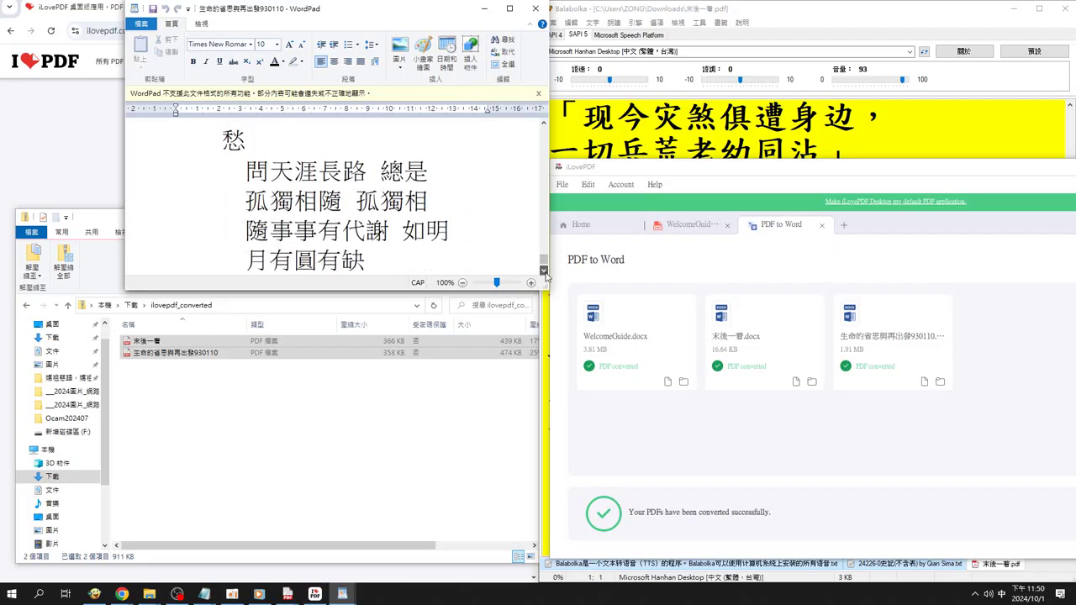
left_click(543, 271)
left_click(544, 271)
left_click(544, 271)
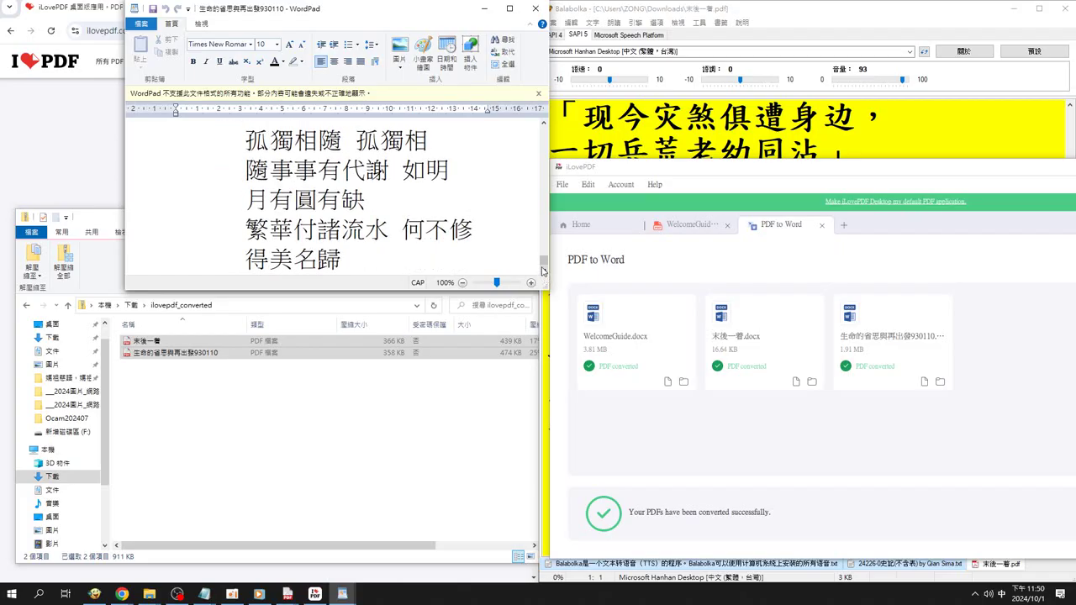
left_click(543, 272)
left_click(543, 272)
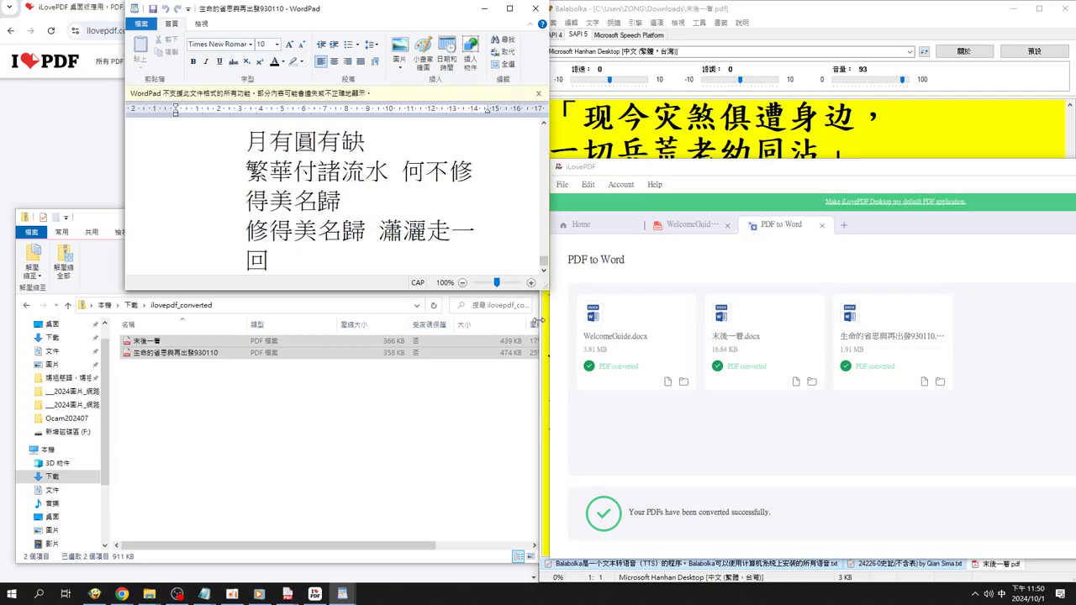
left_click(232, 593)
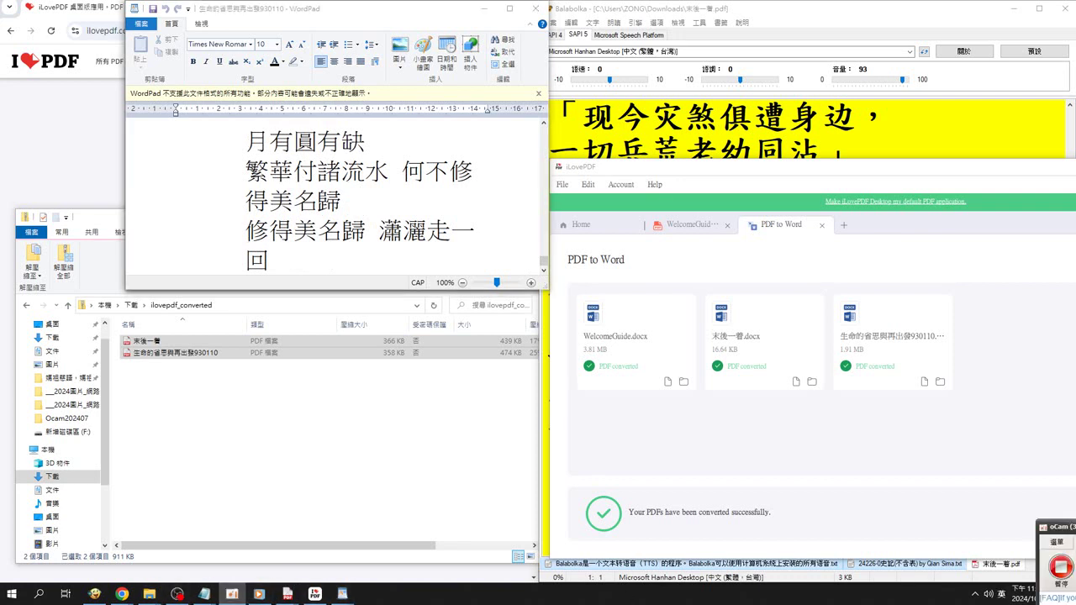